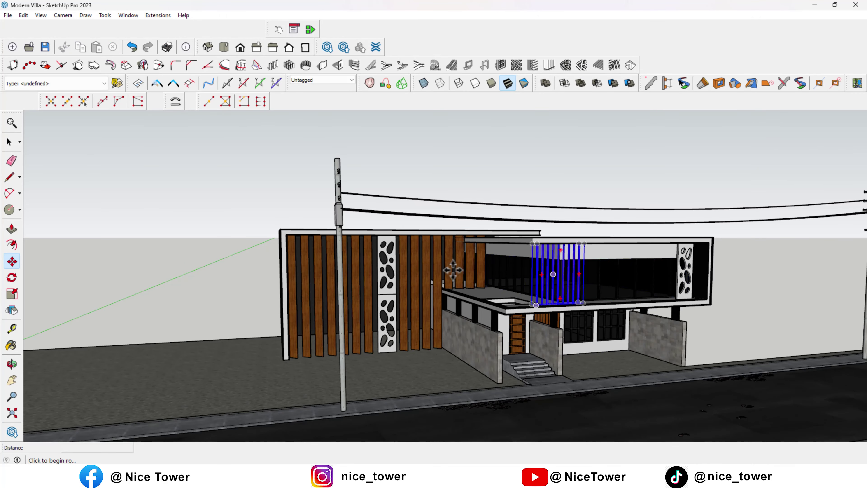
# Review the Modern Villa model in SketchUp, then start a Plain-environment Lumion project
pyautogui.scroll(-5, 431, 300)
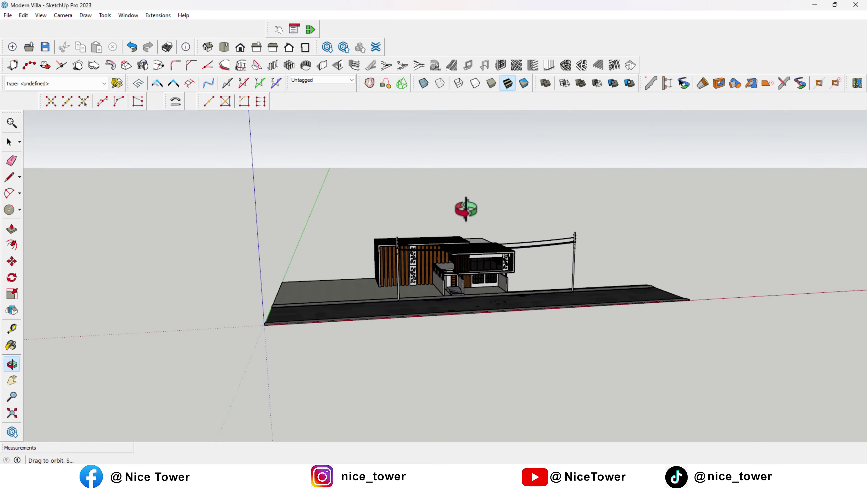
pyautogui.moveTo(464, 206); pyautogui.dragTo(220, 196, button='middle')
pyautogui.moveTo(220, 196)
pyautogui.mouseDown()
pyautogui.moveTo(677, 296)
pyautogui.moveTo(494, 284)
pyautogui.moveTo(432, 319)
pyautogui.moveTo(586, 306)
pyautogui.mouseUp()
pyautogui.scroll(10, 529, 316)
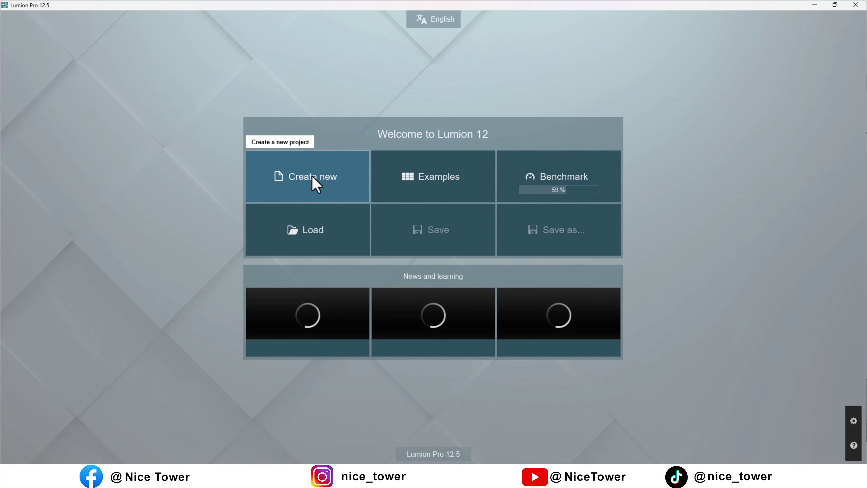
pyautogui.click(313, 186)
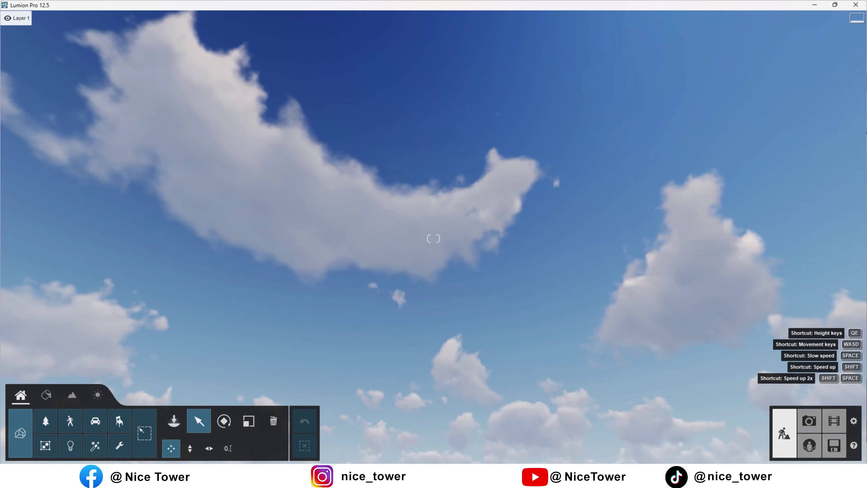
# Import Modern Villa.skp from Imported Models and place it in the scene
pyautogui.moveTo(434, 239); pyautogui.dragTo(433, 260, button='right')
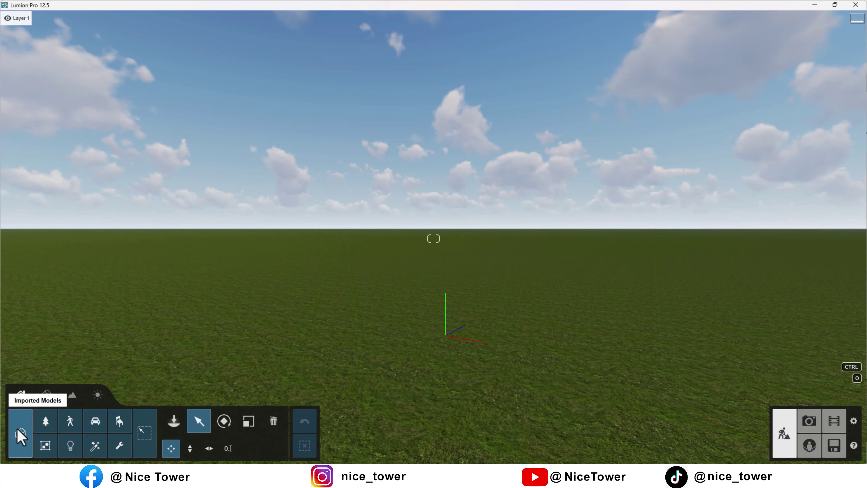
pyautogui.click(175, 424)
pyautogui.click(102, 61)
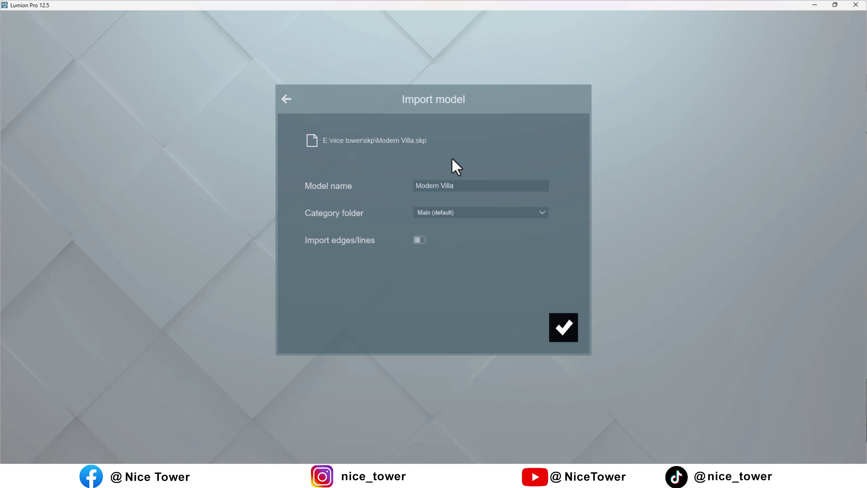
pyautogui.click(562, 330)
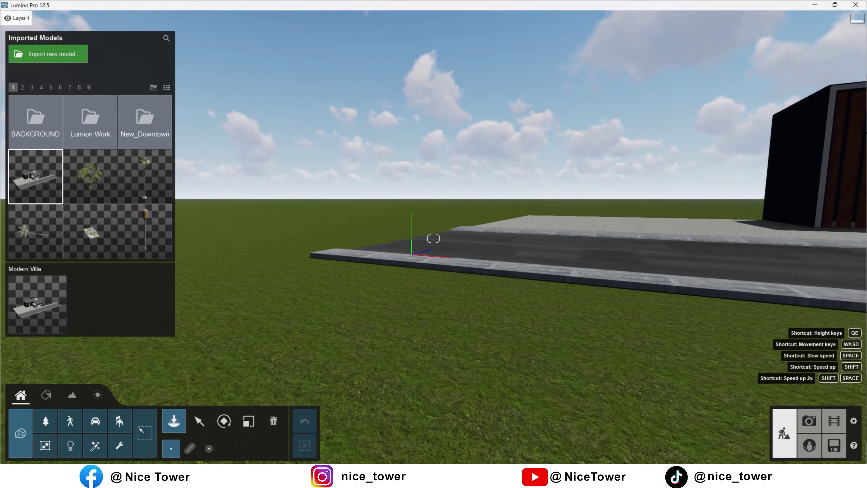
pyautogui.moveTo(346, 300); pyautogui.dragTo(137, 337, button='right')
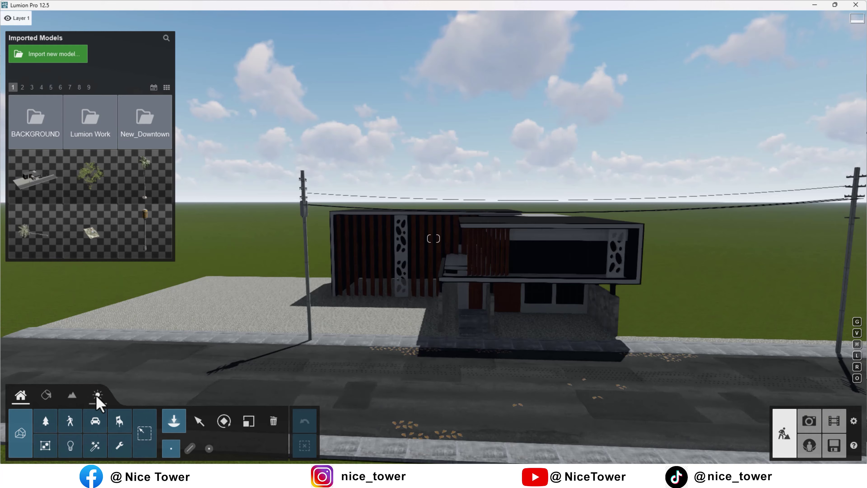
# Lower the sun height in the Weather settings and frame the villa's front-left corner
pyautogui.click(97, 394)
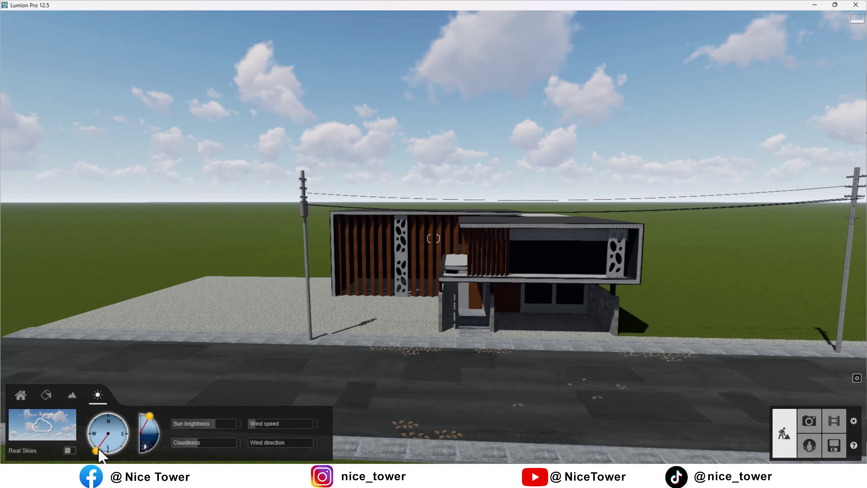
pyautogui.moveTo(147, 431); pyautogui.dragTo(323, 329)
pyautogui.moveTo(324, 329); pyautogui.dragTo(323, 382, button='right')
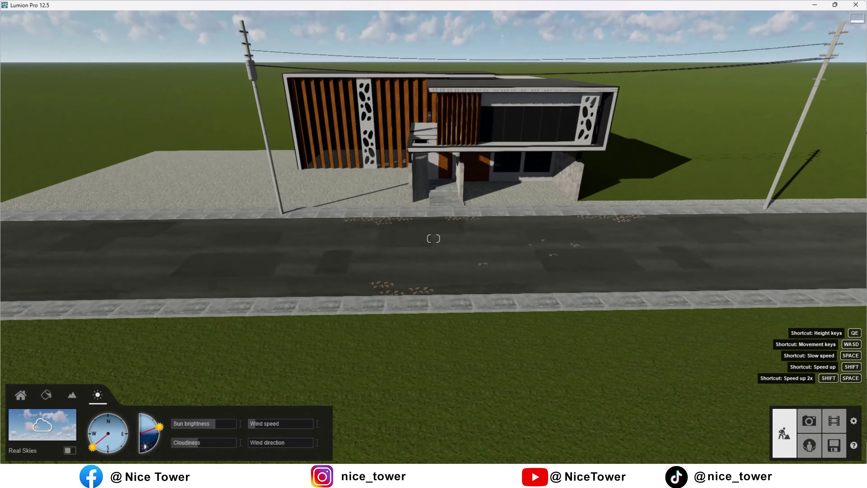
pyautogui.moveTo(433, 239); pyautogui.dragTo(434, 178, button='right')
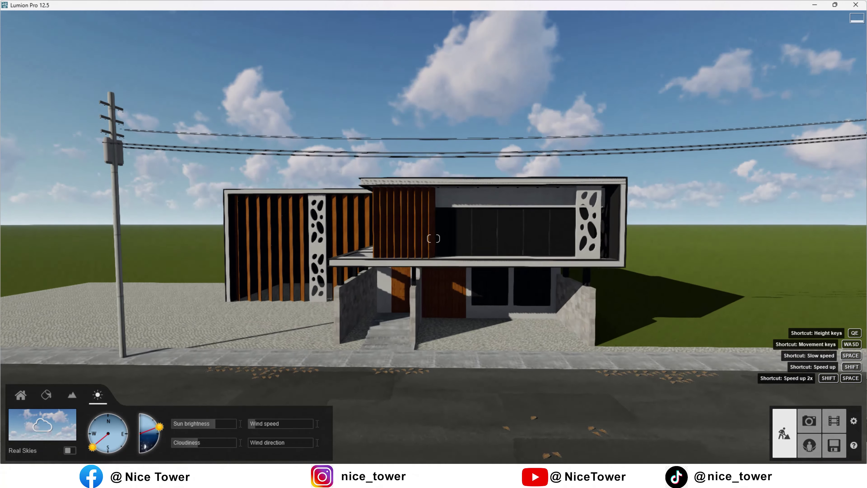
pyautogui.moveTo(433, 238); pyautogui.dragTo(569, 306, button='right')
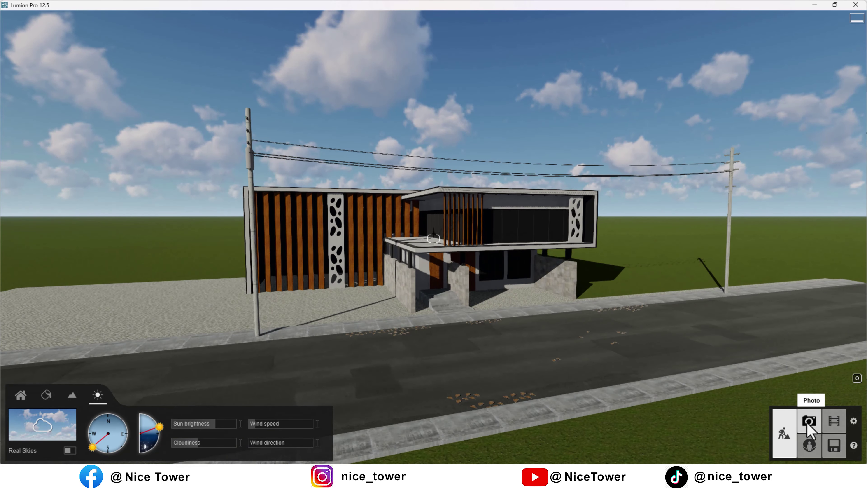
# In Photo mode, frame a low front view of the villa and store it in slot 2
pyautogui.click(809, 421)
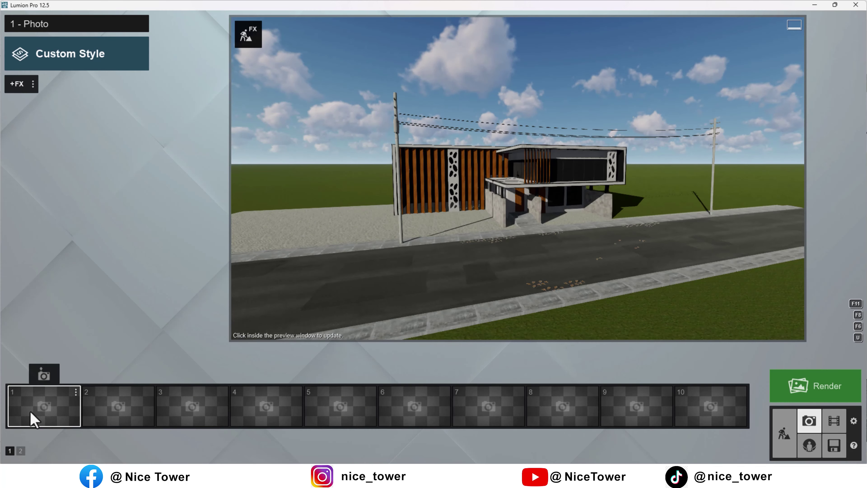
pyautogui.press('s')
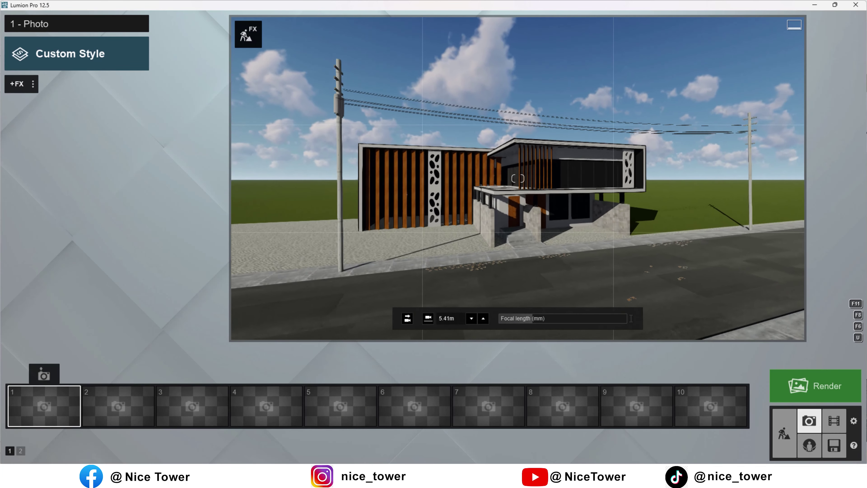
pyautogui.moveTo(362, 192); pyautogui.dragTo(410, 194, button='right')
pyautogui.press('w')
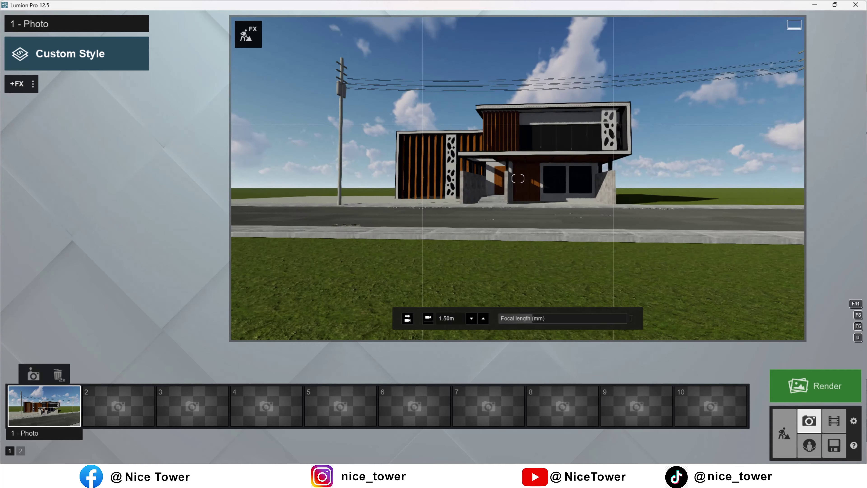
pyautogui.press('e')
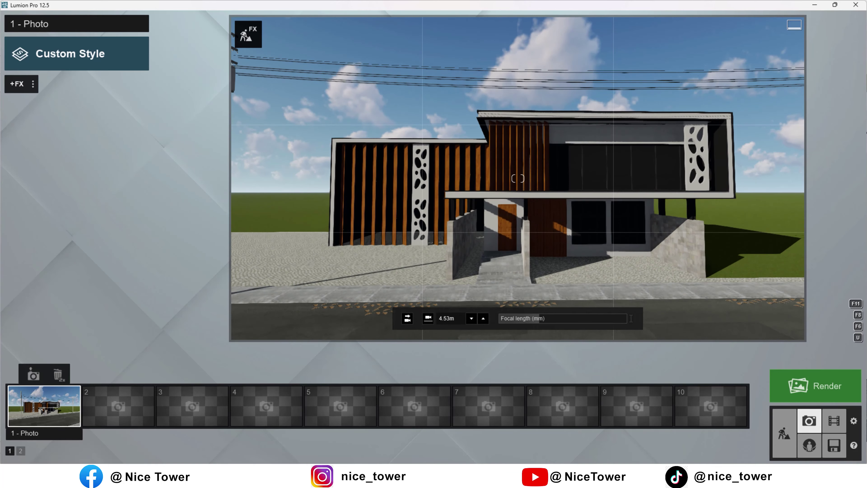
pyautogui.click(108, 375)
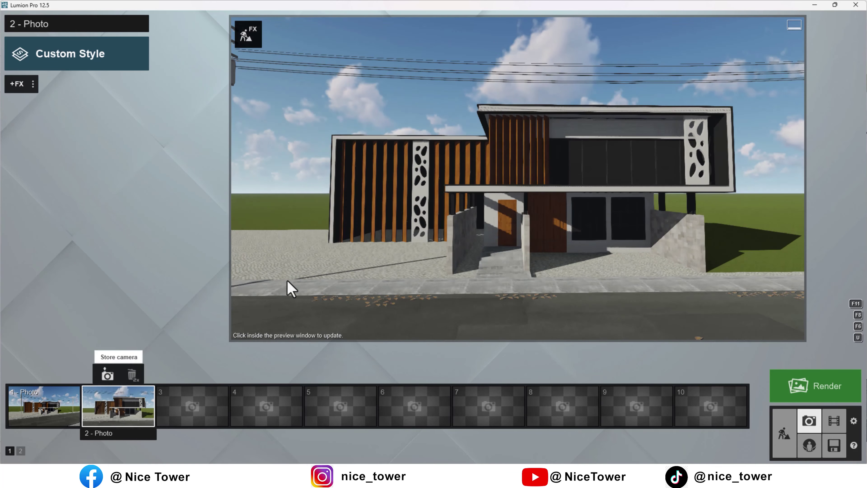
# Store an angled low corner view of the villa in slot 3, then return to Build mode
pyautogui.moveTo(290, 286); pyautogui.dragTo(632, 318, button='right')
pyautogui.press('w')
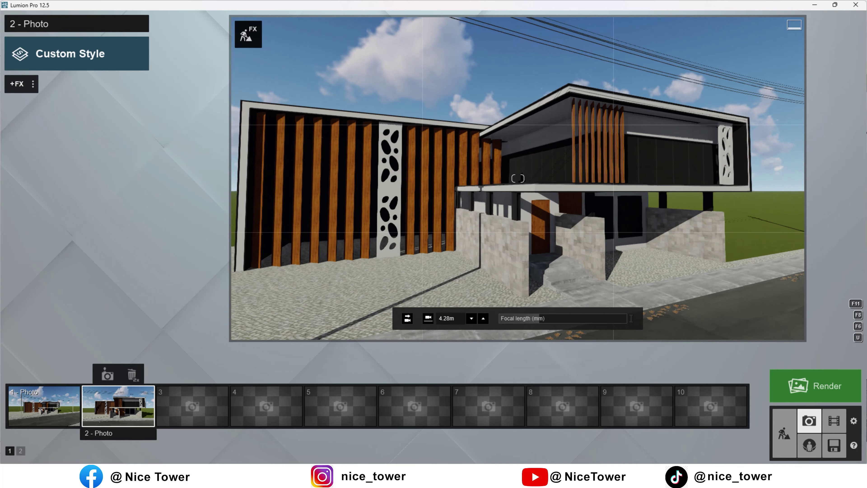
pyautogui.press('w')
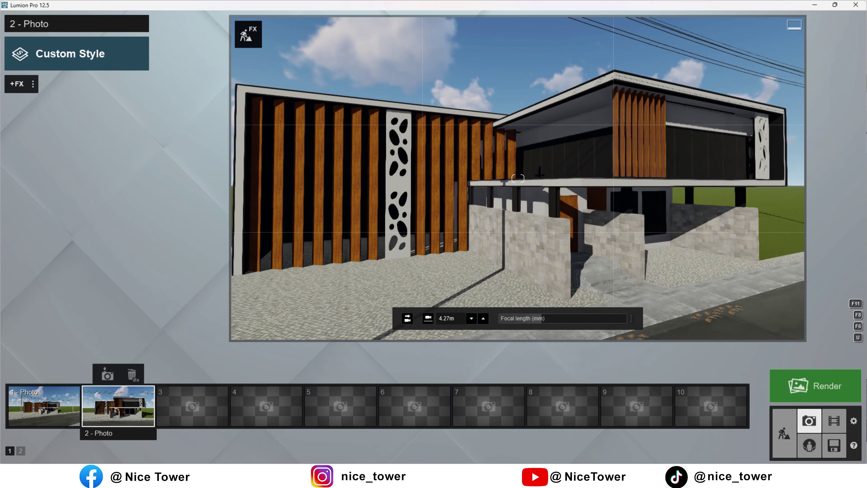
pyautogui.press('d')
pyautogui.press('e')
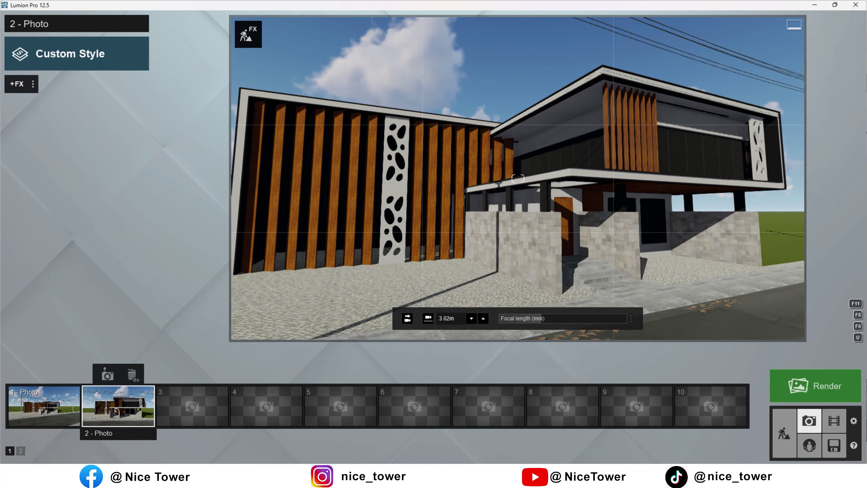
pyautogui.click(193, 408)
pyautogui.click(784, 433)
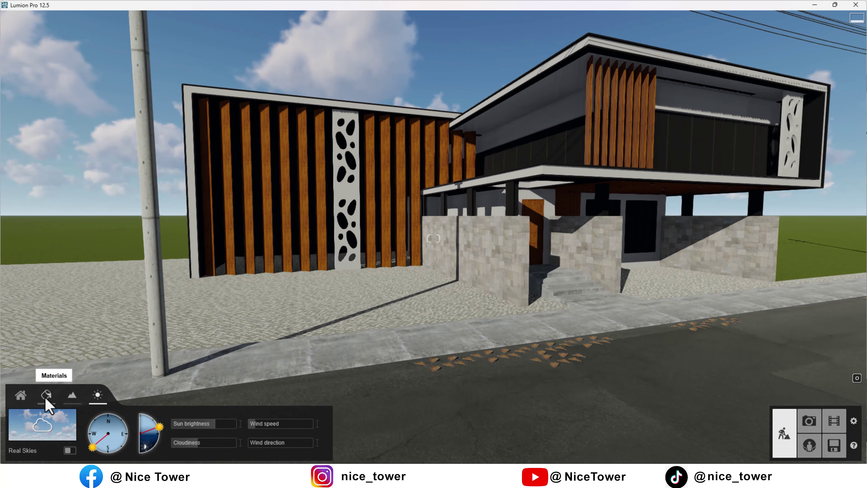
# Convert the Wall Tile and Concrete surfaces to editable Standard materials
pyautogui.click(46, 399)
pyautogui.click(491, 248)
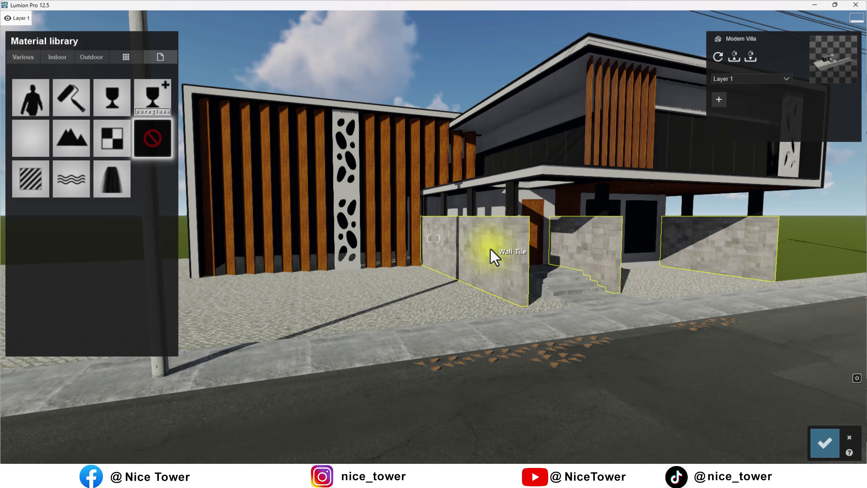
pyautogui.click(31, 180)
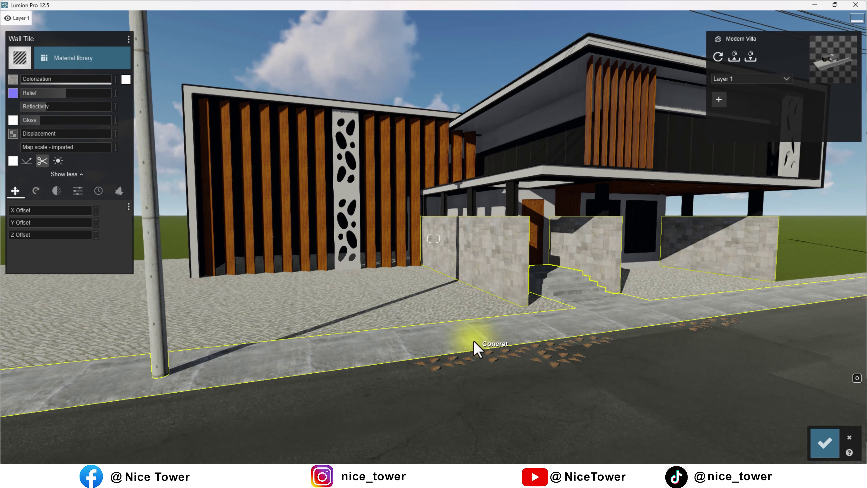
pyautogui.click(478, 348)
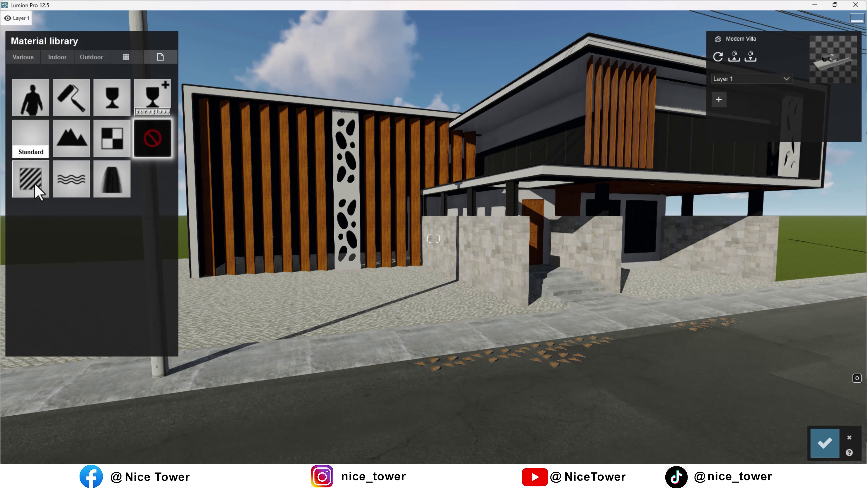
pyautogui.click(35, 186)
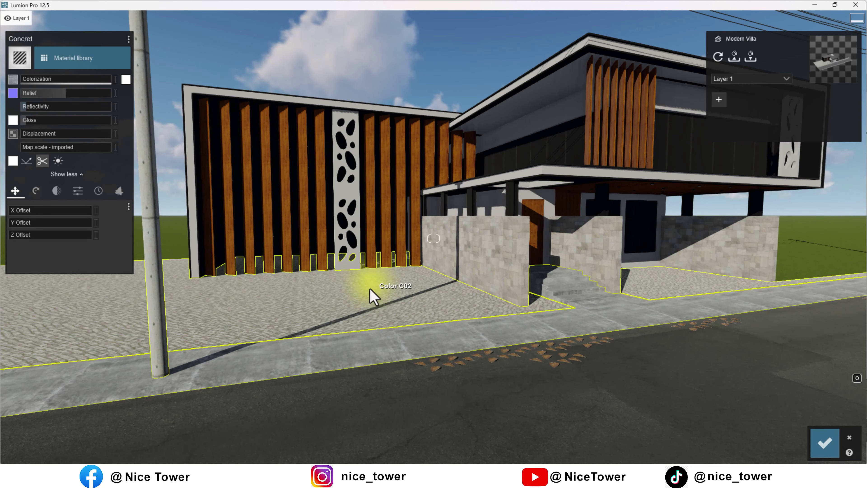
# Give the road a Standard material with reduced gloss and reflectivity
pyautogui.click(373, 296)
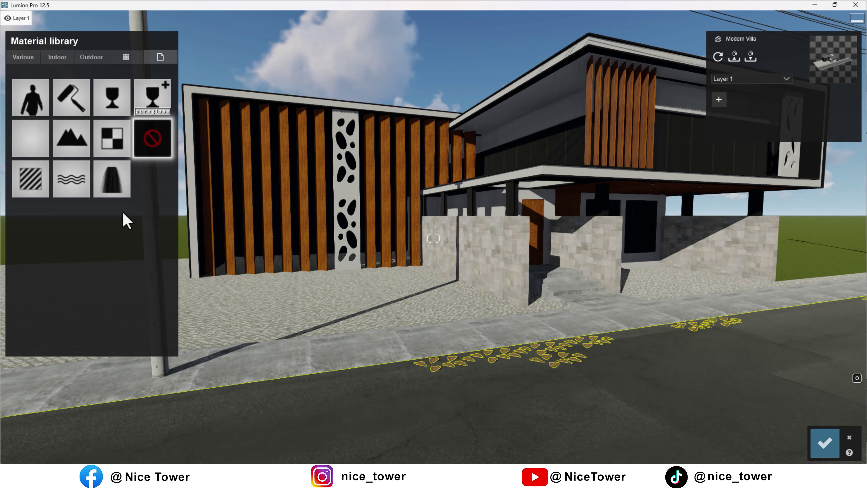
pyautogui.click(31, 179)
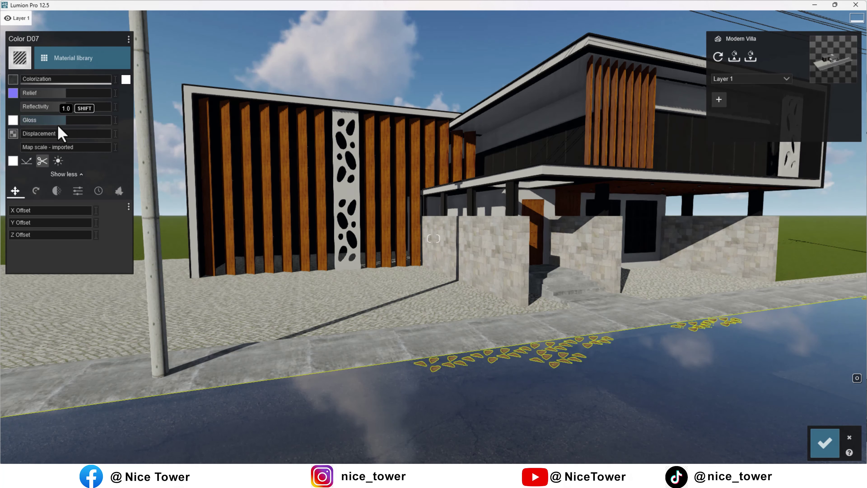
pyautogui.moveTo(59, 127); pyautogui.dragTo(43, 126)
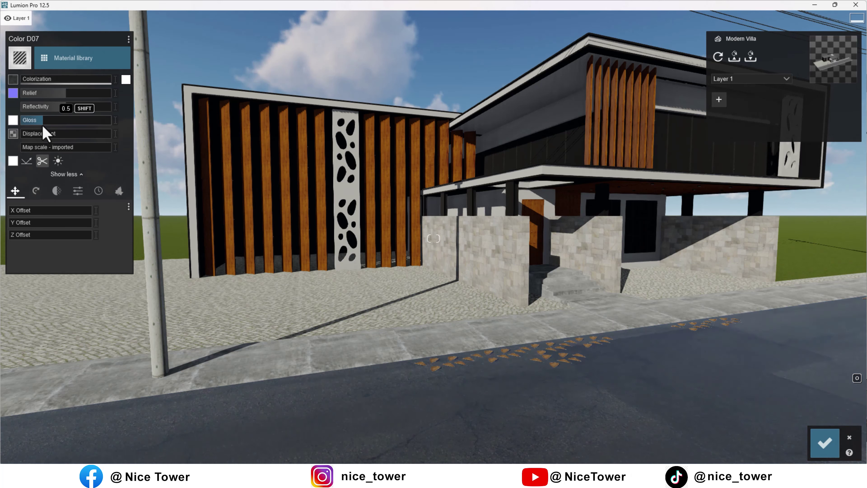
# Make the daun leaf material editable and select the window glass
pyautogui.click(451, 368)
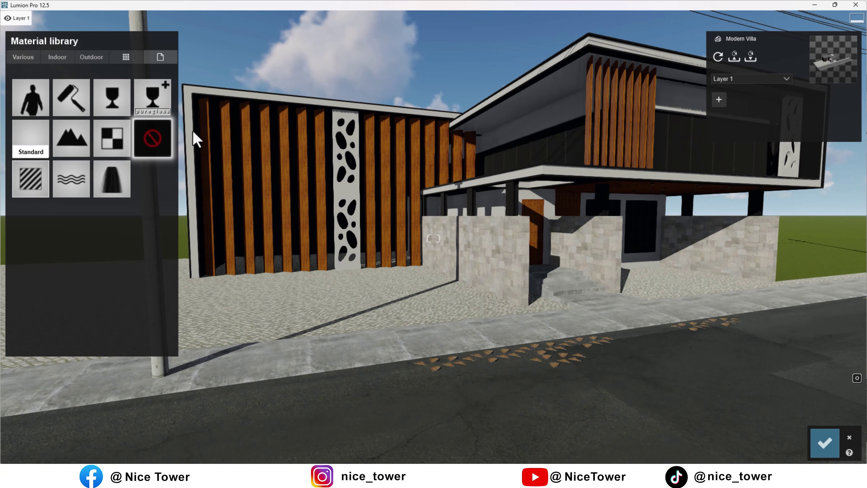
pyautogui.click(535, 103)
pyautogui.press('w')
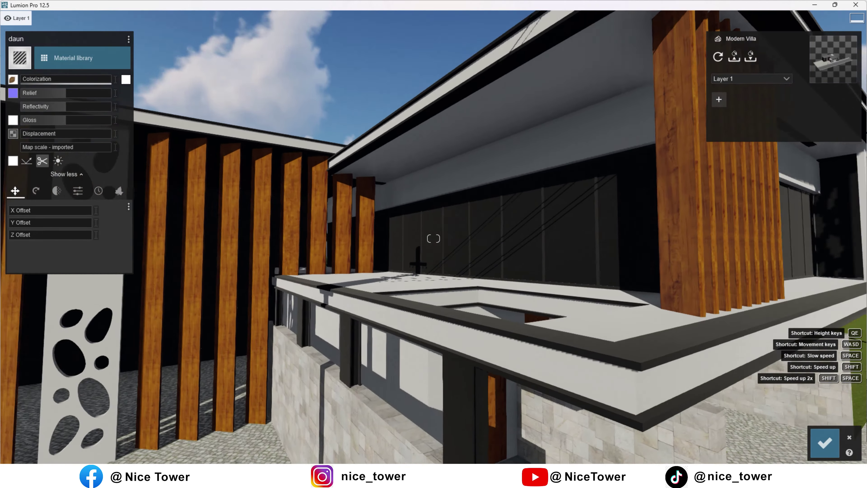
pyautogui.press('s')
pyautogui.click(517, 193)
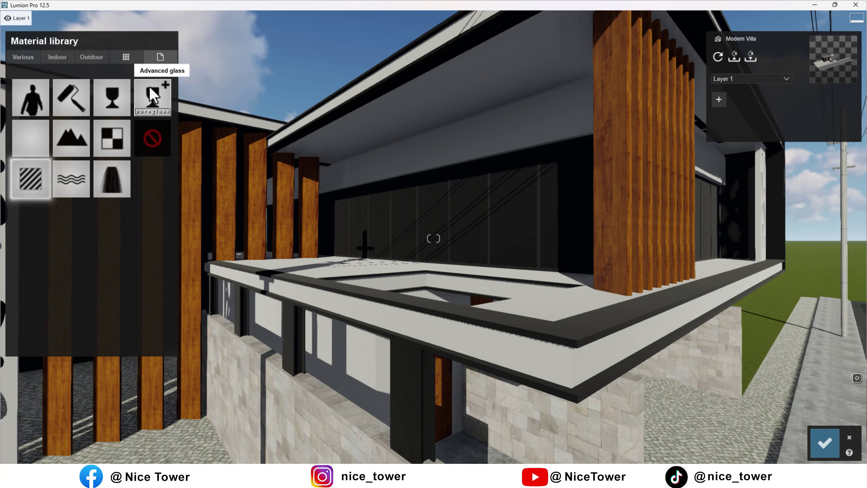
# Apply Pureglass to the black windows and Standard material to the black wall and wood
pyautogui.click(152, 95)
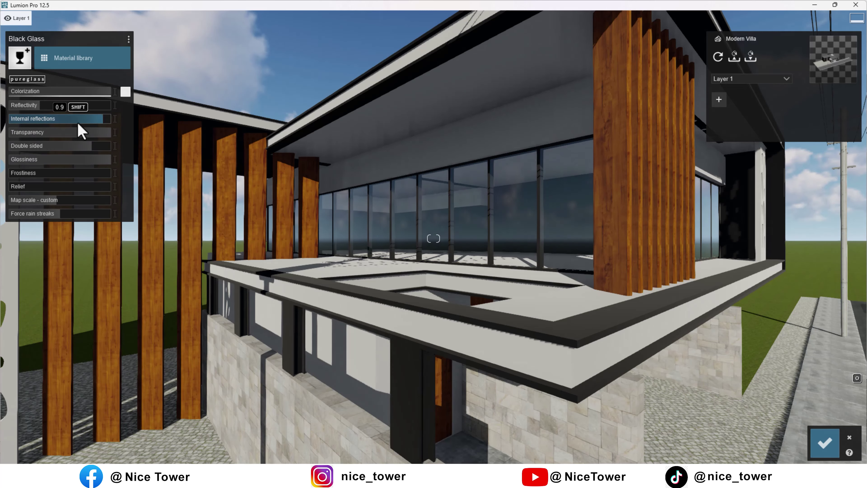
pyautogui.click(460, 309)
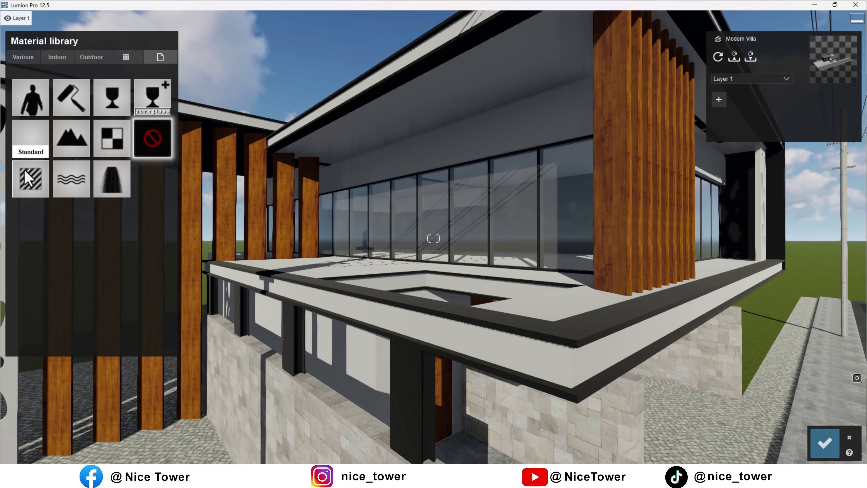
pyautogui.click(31, 178)
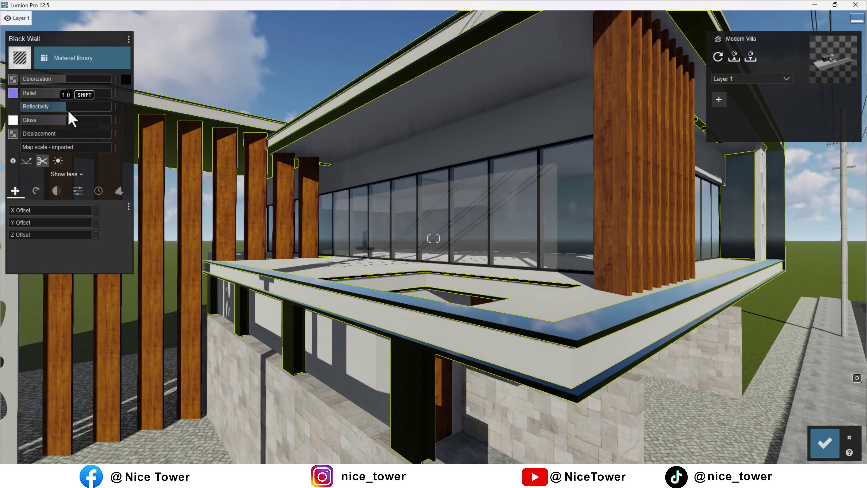
pyautogui.click(604, 186)
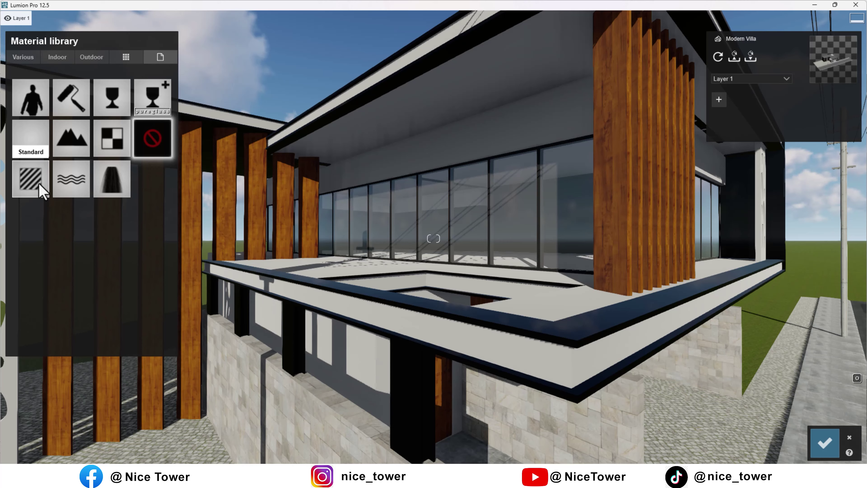
pyautogui.click(43, 192)
# Apply Wood 025 1024 from Outdoor > Wood page 2 to the timber columns
pyautogui.click(68, 59)
pyautogui.click(91, 99)
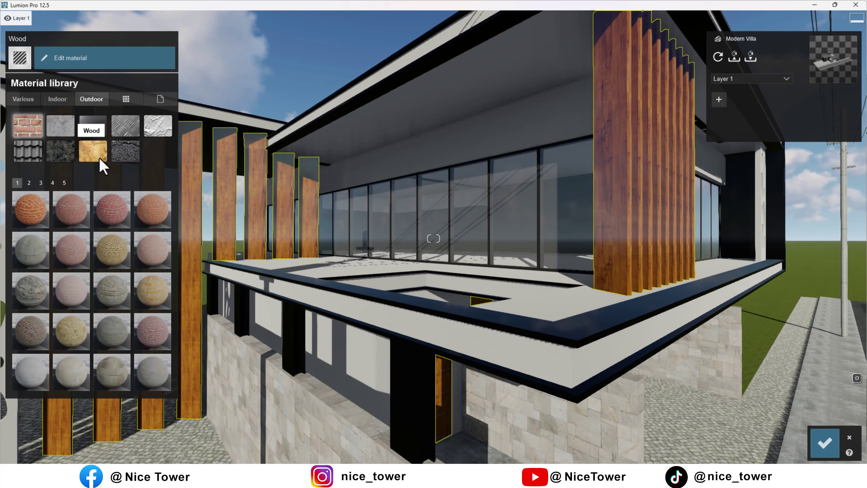
pyautogui.click(100, 159)
pyautogui.click(34, 375)
pyautogui.click(28, 183)
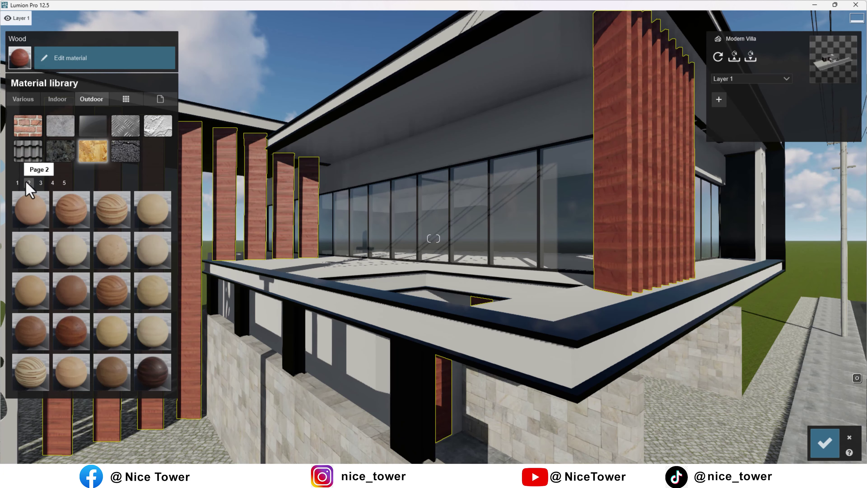
pyautogui.click(152, 373)
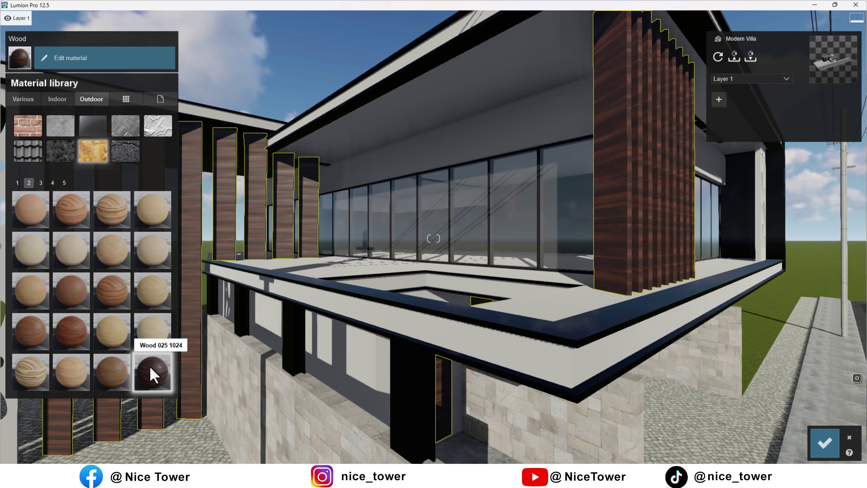
# Rotate the wood grain to a 90° heading and inspect the louvers up close
pyautogui.click(70, 58)
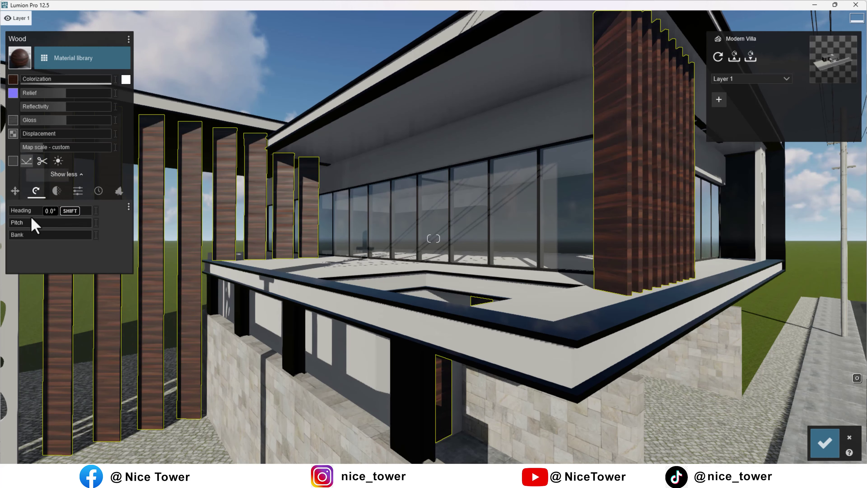
pyautogui.click(24, 211)
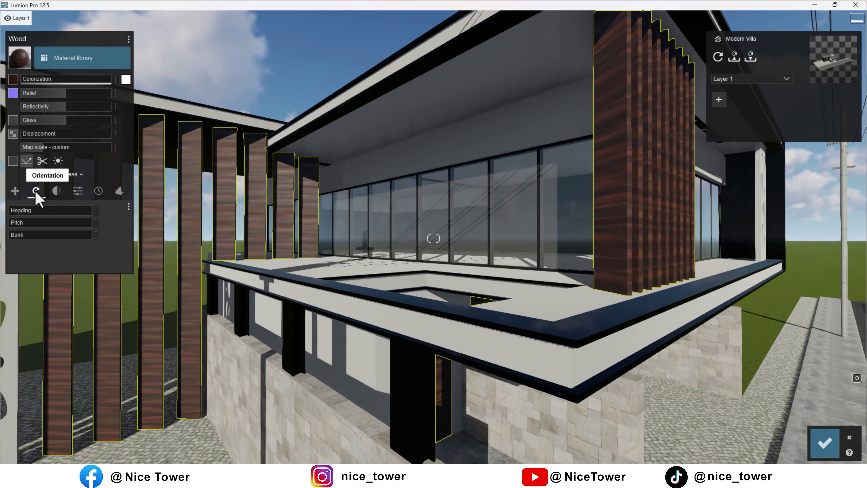
pyautogui.keyDown('shift'); pyautogui.moveTo(22, 211); pyautogui.dragTo(27, 210); pyautogui.keyUp('shift')
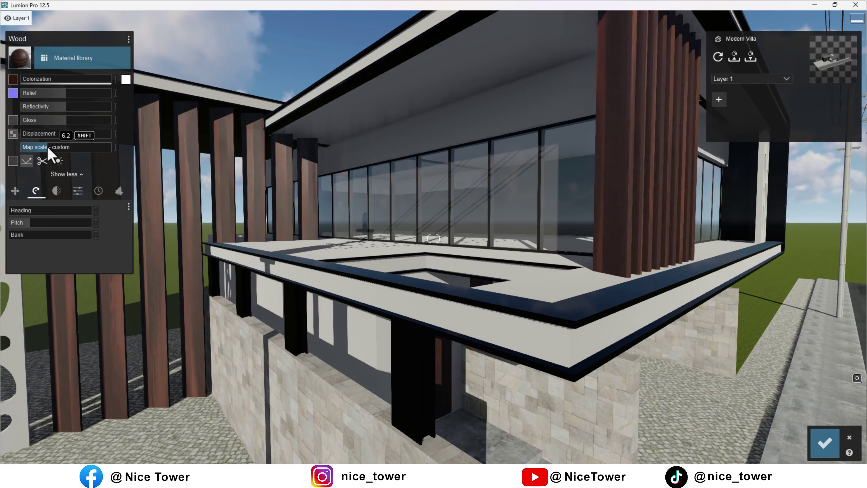
pyautogui.scroll(-5, 478, 205)
pyautogui.moveTo(462, 212); pyautogui.dragTo(393, 191, button='right')
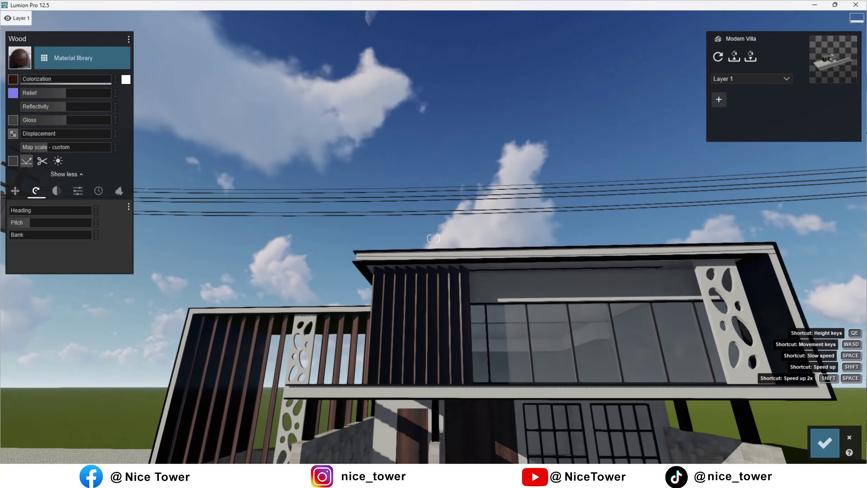
pyautogui.moveTo(462, 177); pyautogui.dragTo(464, 207, button='right')
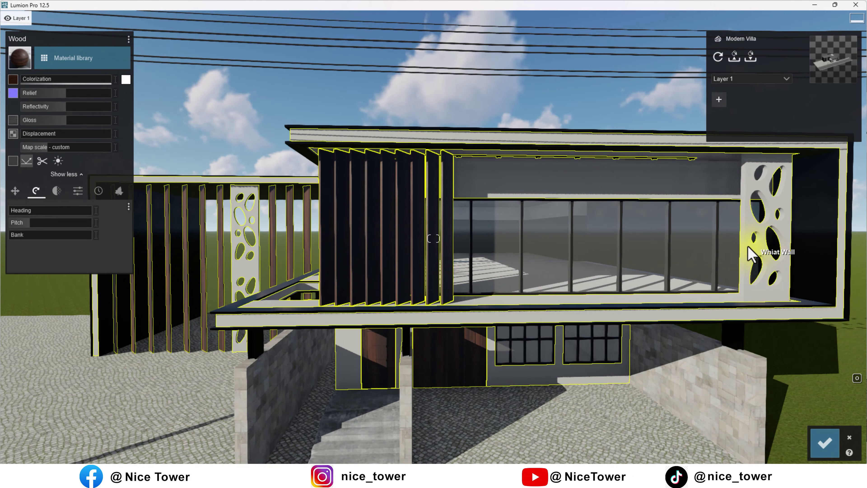
# Give the white wall and the ground-floor paving Standard materials
pyautogui.click(73, 58)
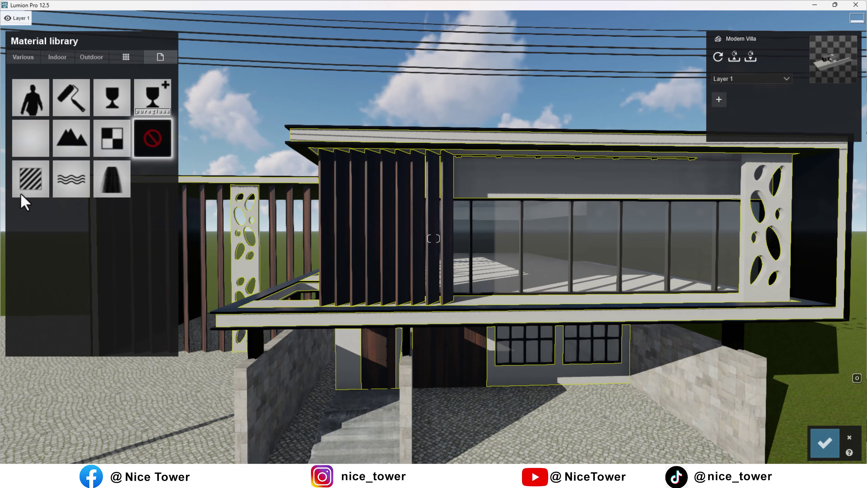
pyautogui.click(27, 178)
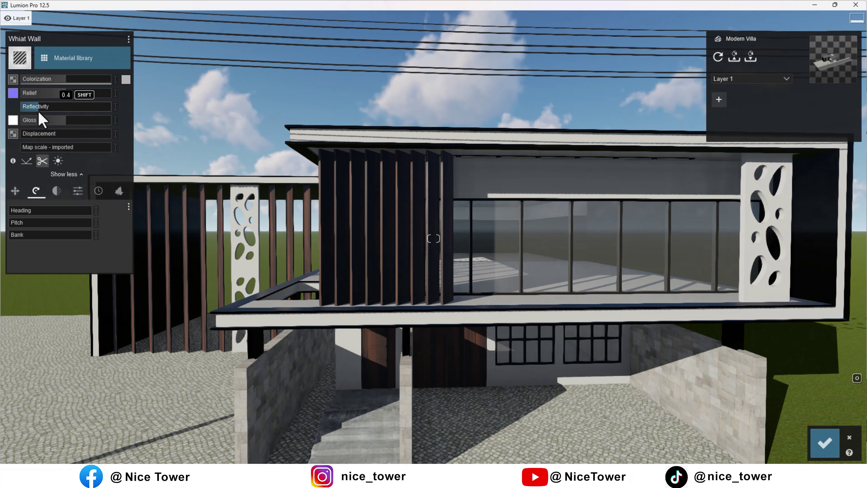
pyautogui.click(439, 381)
pyautogui.moveTo(433, 222)
pyautogui.mouseDown(button='right')
pyautogui.moveTo(433, 259)
pyautogui.moveTo(577, 342)
pyautogui.mouseUp(button='right')
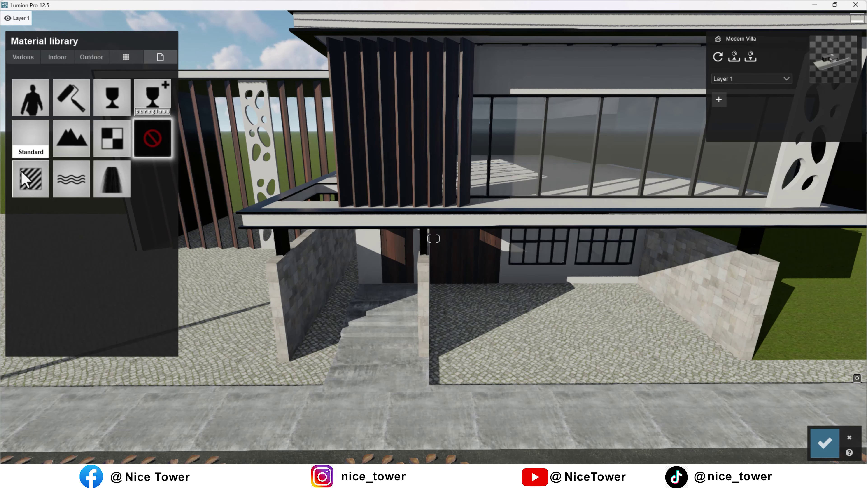
pyautogui.click(29, 182)
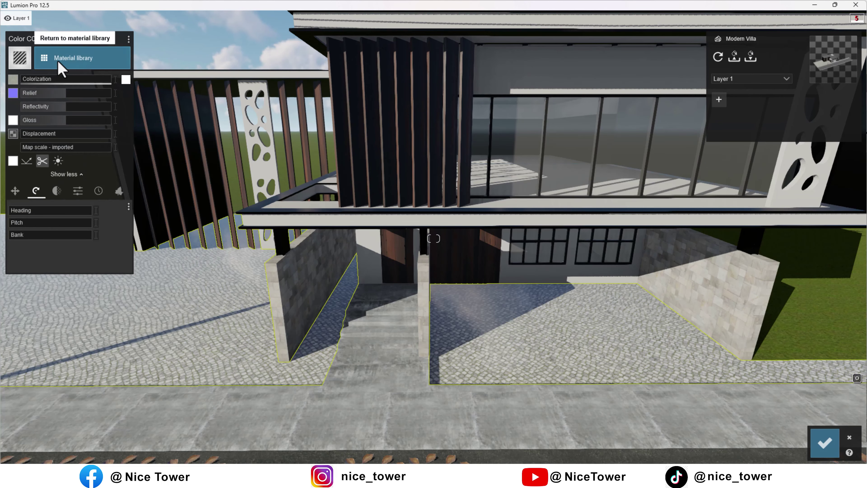
# Apply an Outdoor cobblestone material to the floor paving and save the material edits
pyautogui.click(21, 57)
pyautogui.click(91, 99)
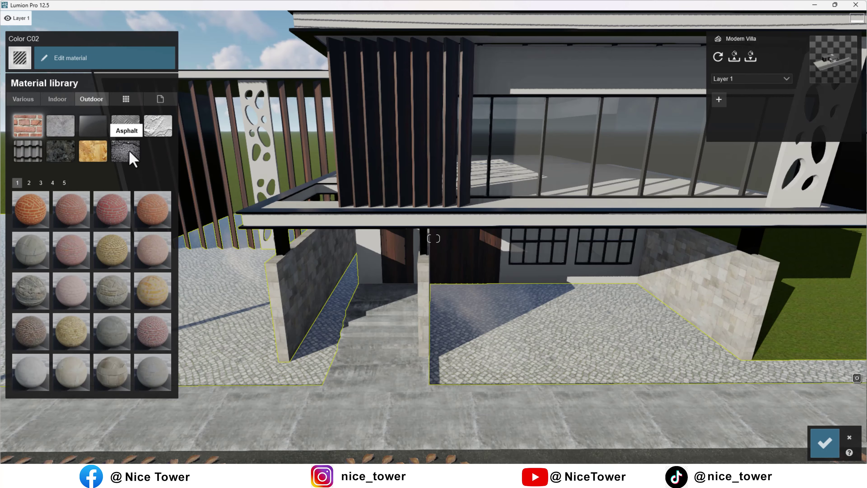
pyautogui.click(60, 150)
pyautogui.click(43, 225)
pyautogui.scroll(2, 403, 300)
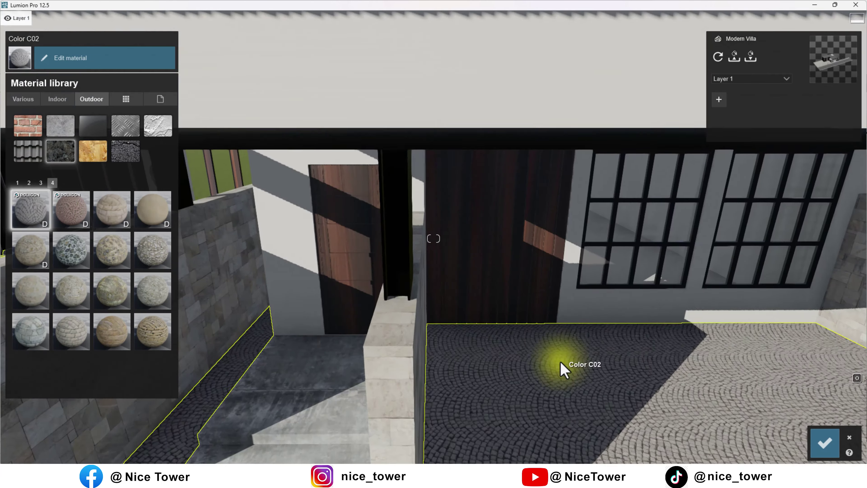
pyautogui.scroll(-10, 529, 354)
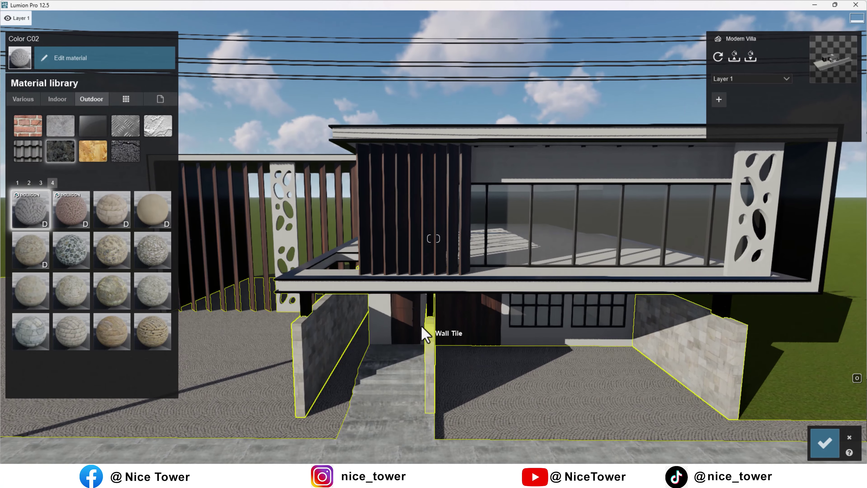
pyautogui.click(429, 342)
pyautogui.click(824, 451)
pyautogui.scroll(-5, 368, 302)
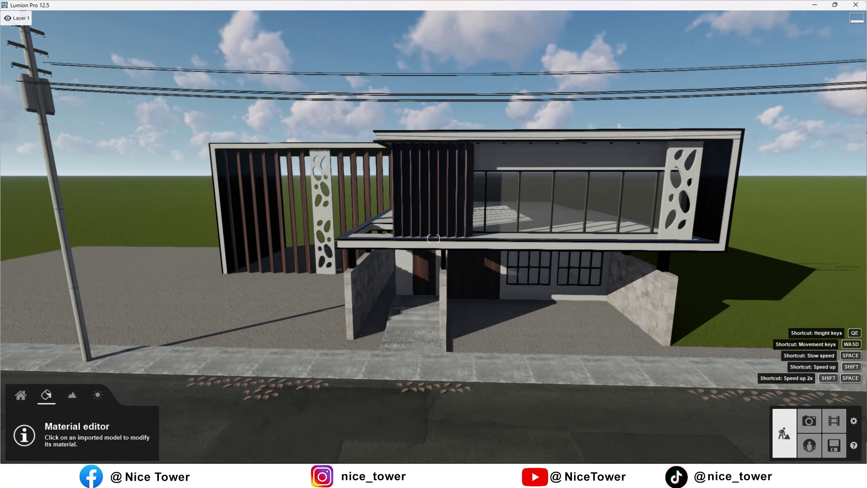
pyautogui.moveTo(413, 219); pyautogui.dragTo(478, 218, button='right')
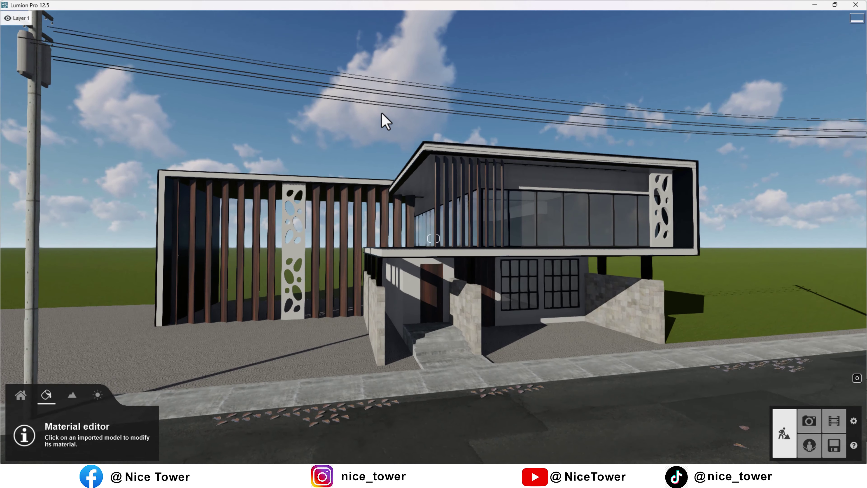
pyautogui.click(382, 107)
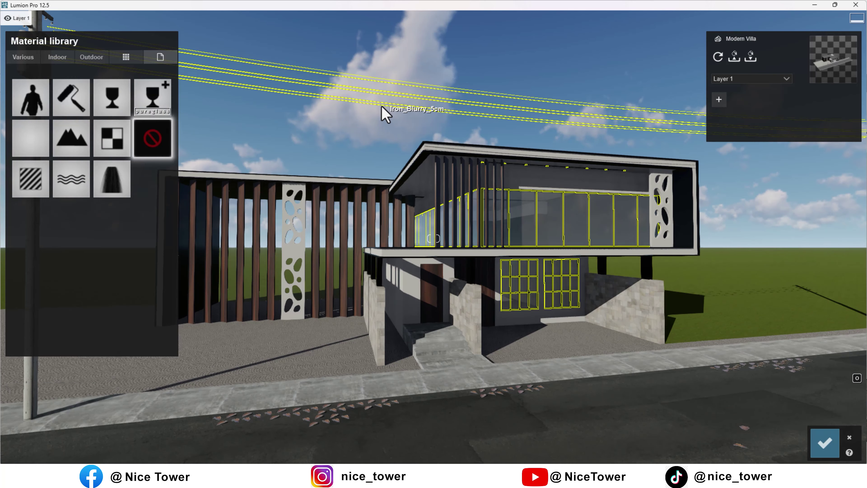
pyautogui.click(28, 179)
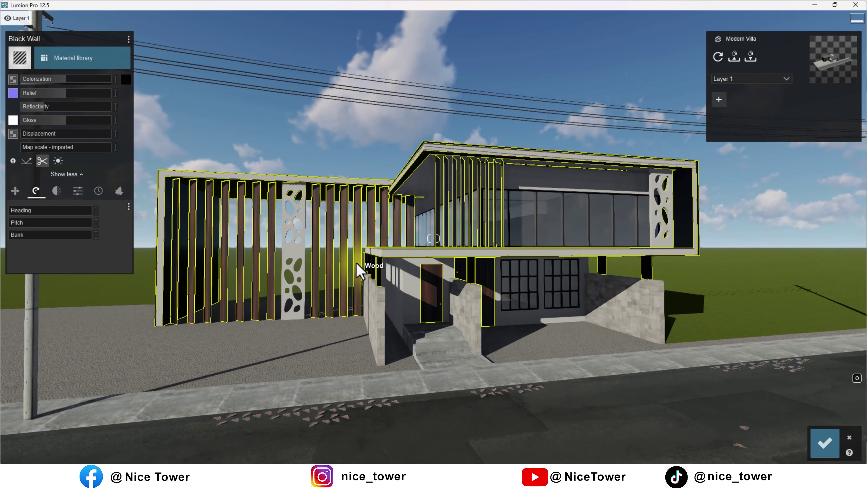
pyautogui.click(825, 442)
pyautogui.moveTo(738, 410); pyautogui.dragTo(717, 410, button='right')
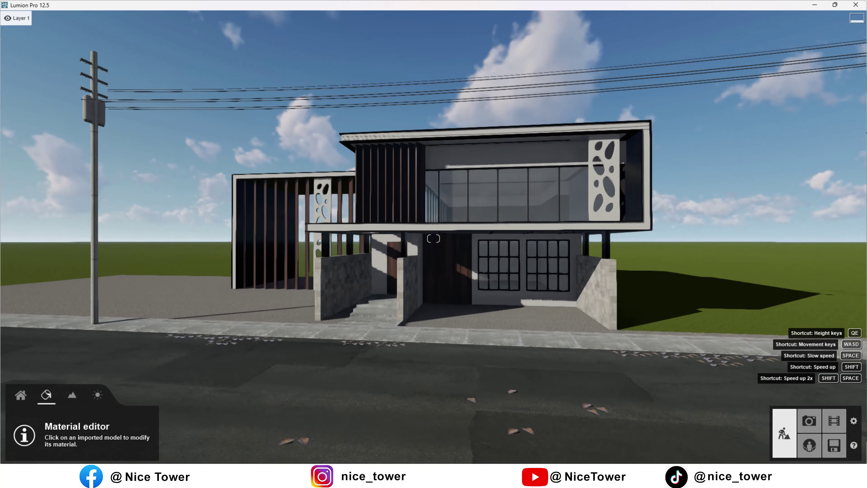
pyautogui.moveTo(489, 369); pyautogui.dragTo(489, 369, button='right')
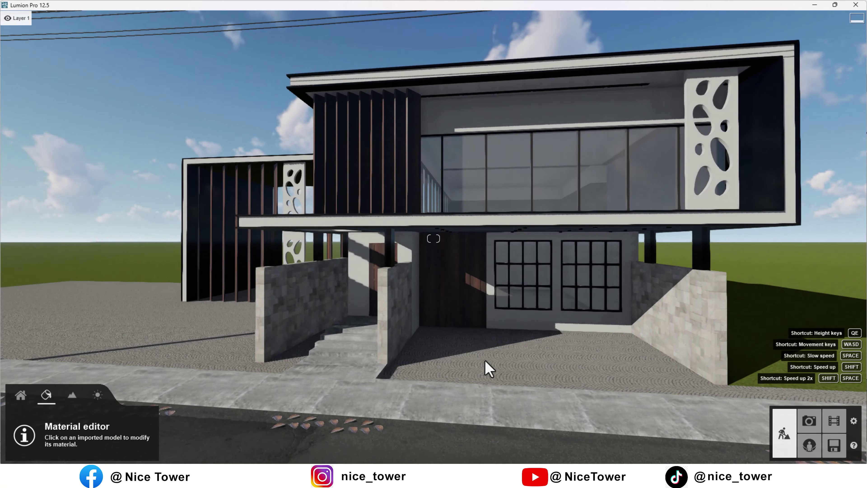
# Place a Hedge1 RT hedge, turn it along the street and scale it to about double
pyautogui.click(20, 396)
pyautogui.click(46, 421)
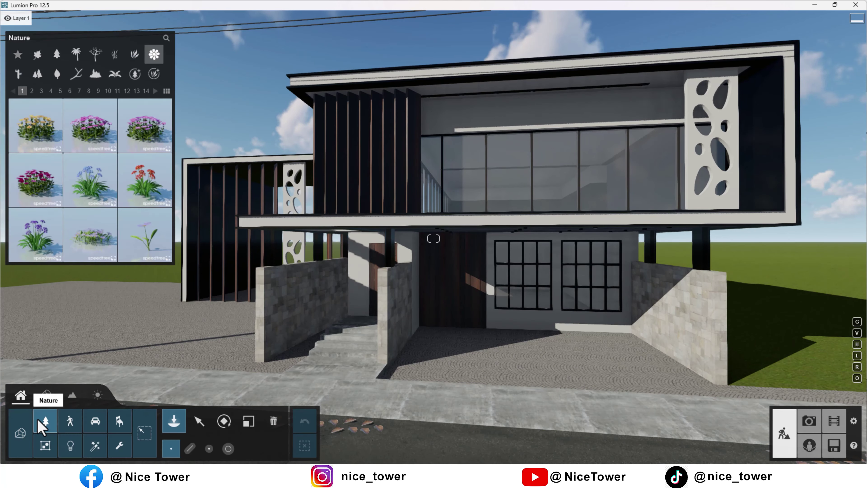
pyautogui.click(135, 54)
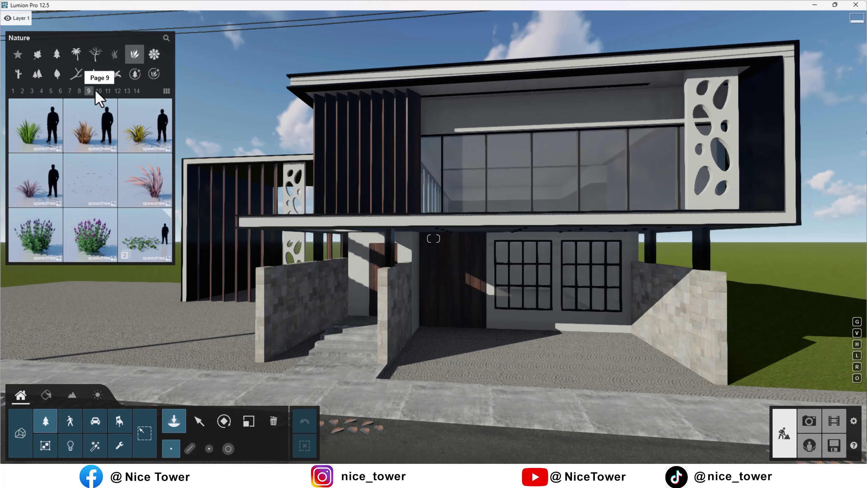
pyautogui.moveTo(98, 91)
pyautogui.click(36, 126)
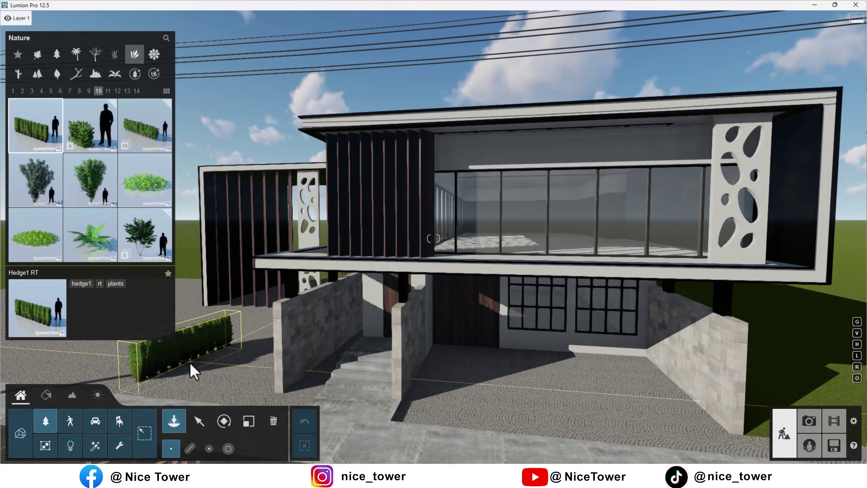
pyautogui.click(224, 421)
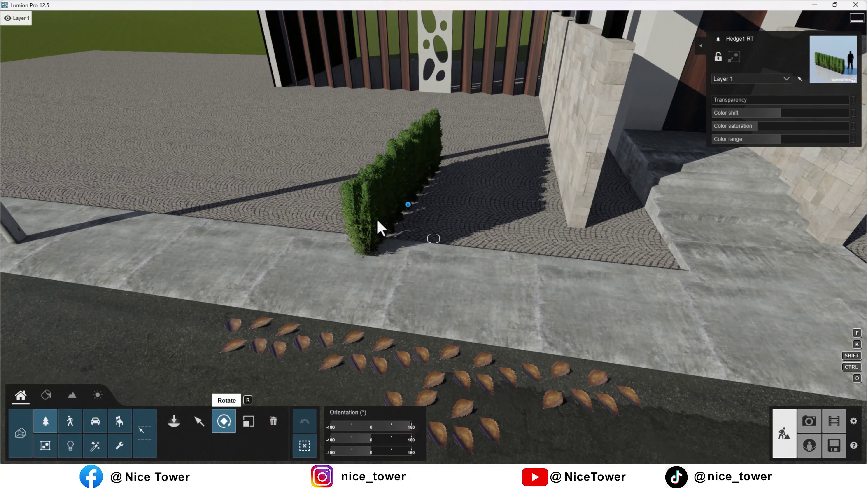
pyautogui.moveTo(410, 206); pyautogui.dragTo(470, 222)
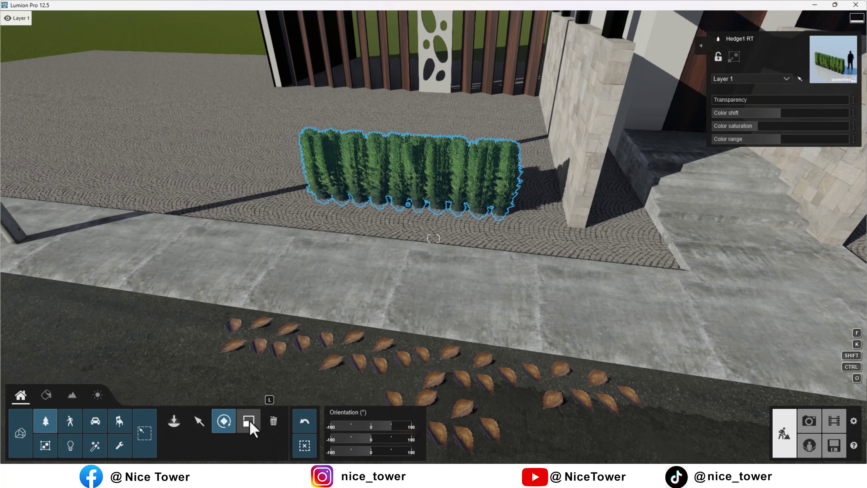
pyautogui.moveTo(358, 441); pyautogui.dragTo(362, 440)
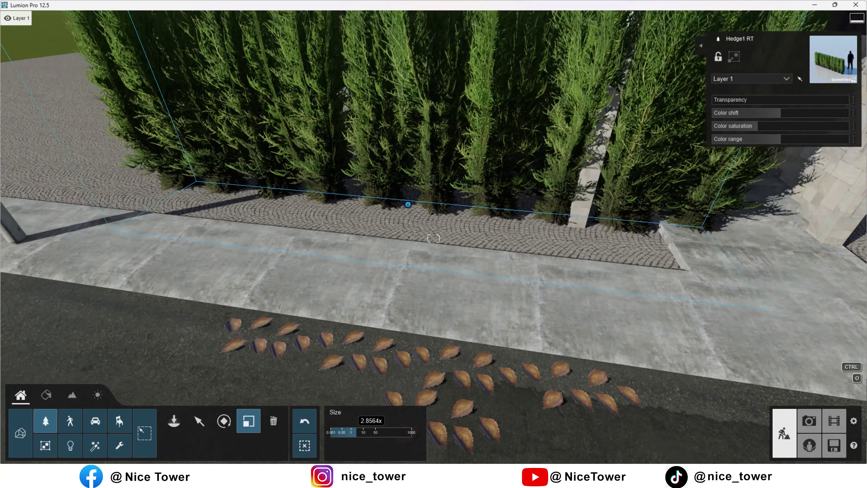
# Slide the hedge left along the paving and copy it about 6.55 m left
pyautogui.click(199, 421)
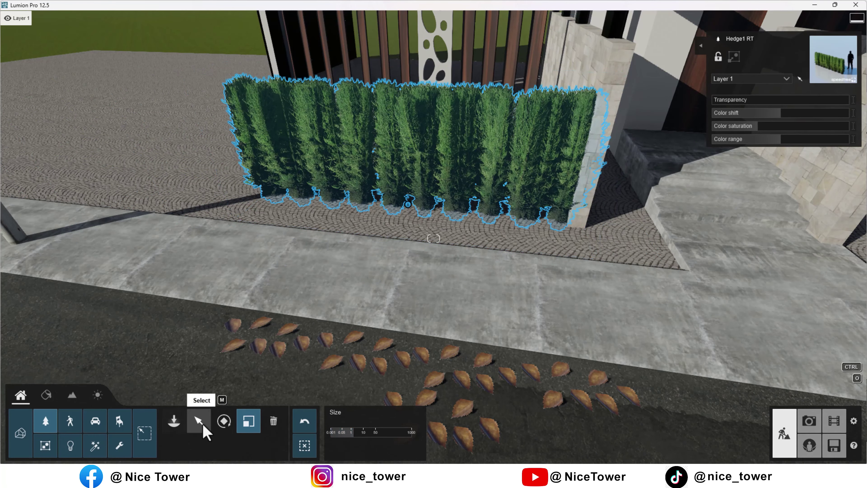
pyautogui.moveTo(408, 204); pyautogui.dragTo(393, 218)
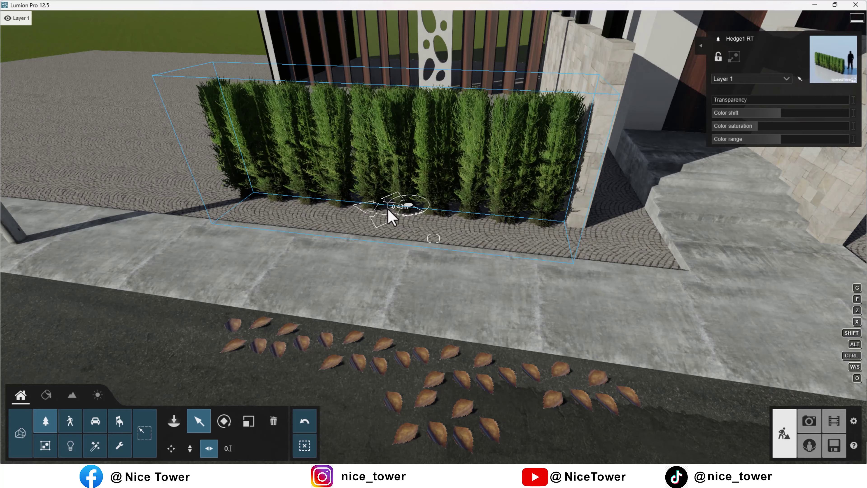
pyautogui.moveTo(447, 242); pyautogui.dragTo(443, 205, button='right')
pyautogui.press('s')
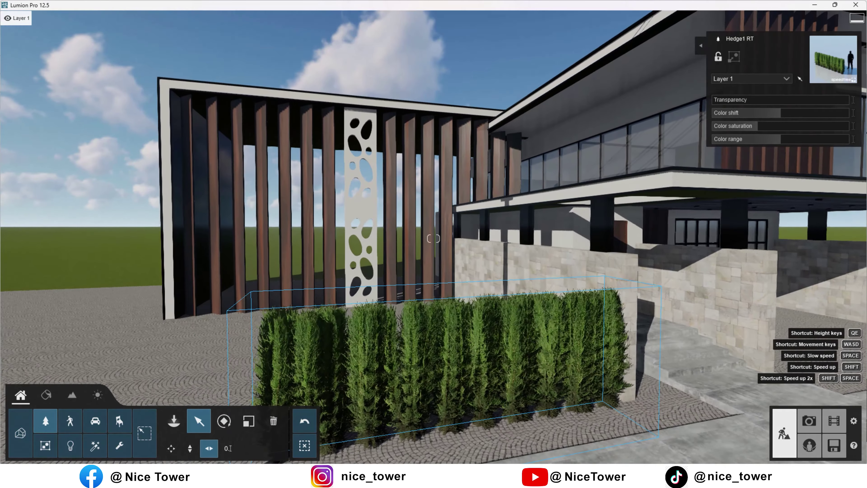
pyautogui.press('s')
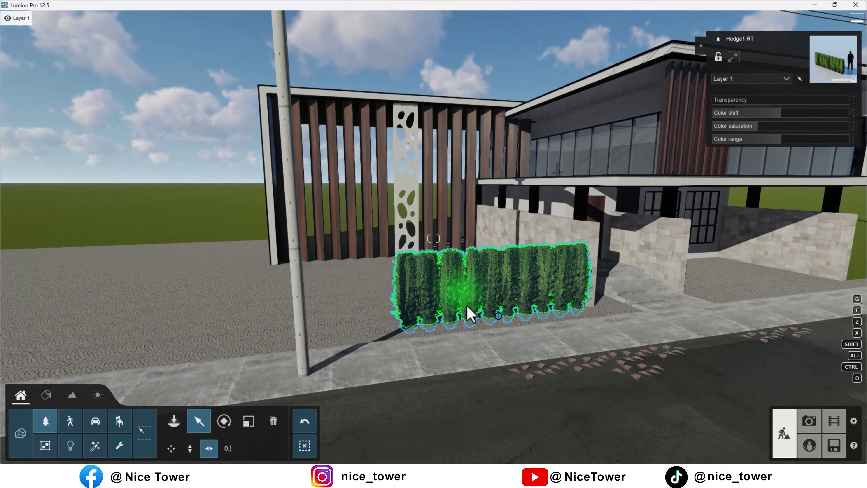
pyautogui.keyDown('alt'); pyautogui.moveTo(498, 323); pyautogui.dragTo(285, 350); pyautogui.keyUp('alt')
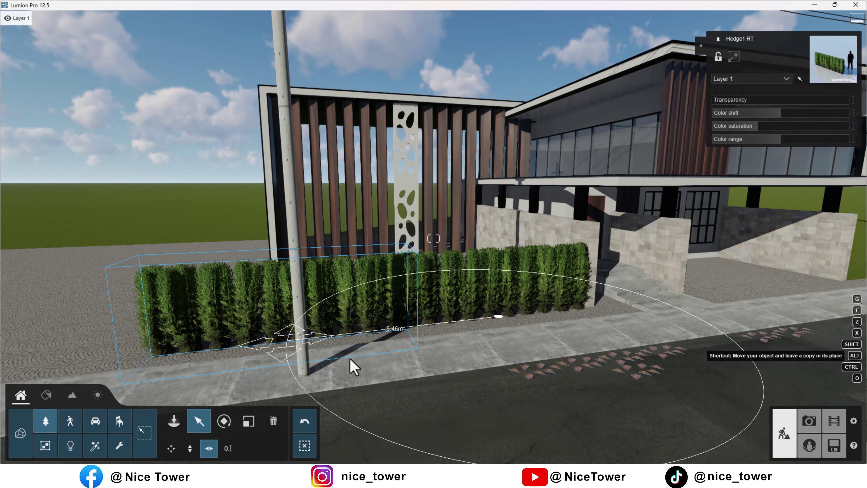
# Copy the hedge about 20 m to the right of the entrance
pyautogui.moveTo(353, 364); pyautogui.dragTo(392, 362, button='right')
pyautogui.press('w')
pyautogui.press('d')
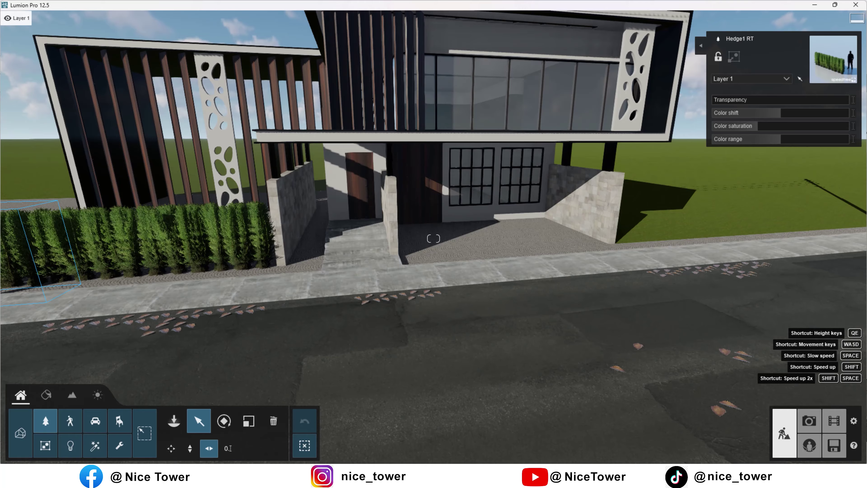
pyautogui.press('s')
pyautogui.keyDown('alt'); pyautogui.moveTo(154, 233); pyautogui.dragTo(651, 239); pyautogui.keyUp('alt')
pyautogui.press('s')
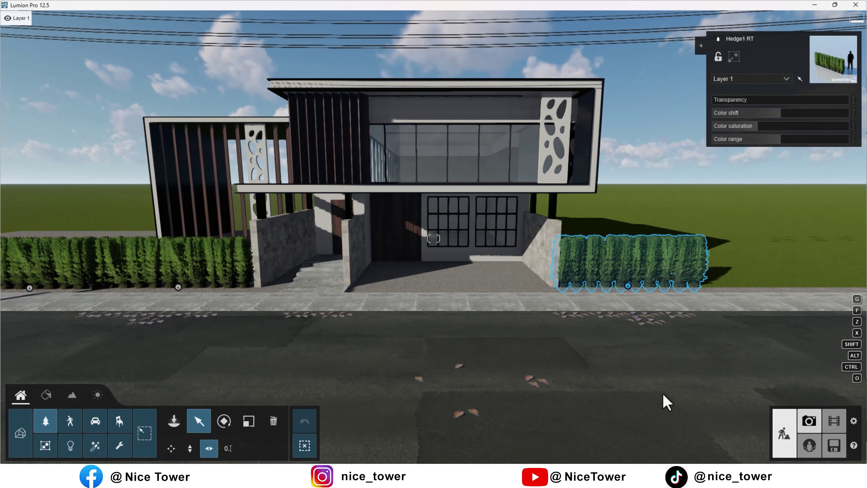
# Preview the hedges from the 2 - Photo shot, then return to Build mode
pyautogui.click(809, 421)
pyautogui.click(150, 389)
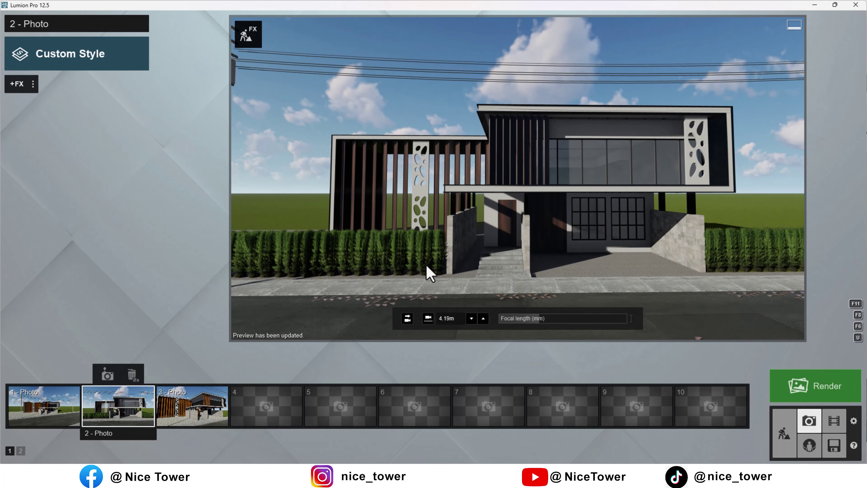
pyautogui.click(785, 440)
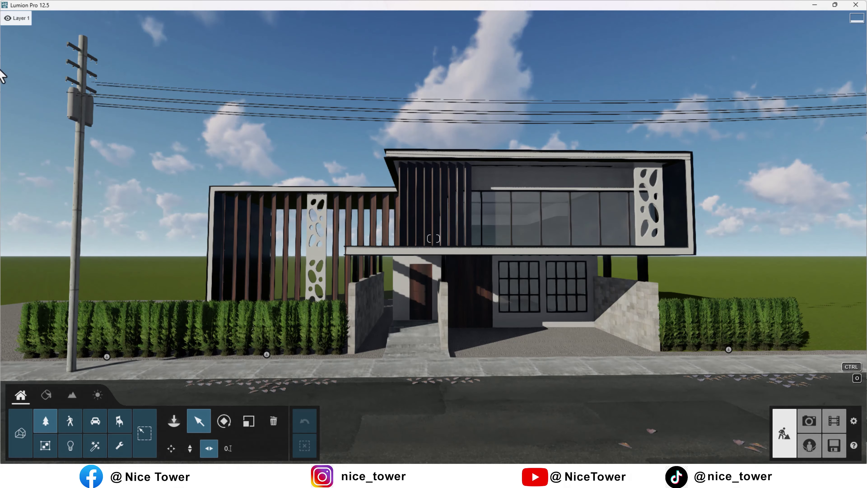
# Place an ArecaPalm 002 beside the fence
pyautogui.click(178, 427)
pyautogui.click(83, 140)
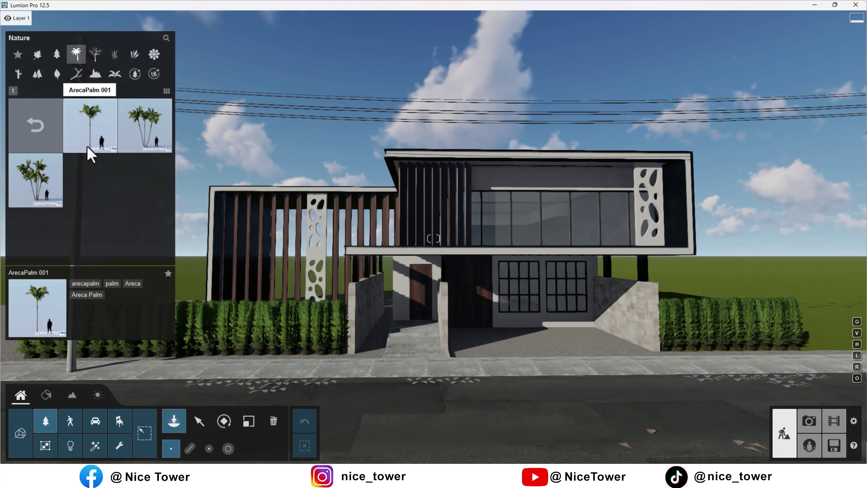
pyautogui.click(145, 125)
pyautogui.moveTo(338, 319)
pyautogui.mouseDown(button='right')
pyautogui.moveTo(376, 320)
pyautogui.moveTo(284, 273)
pyautogui.mouseUp(button='right')
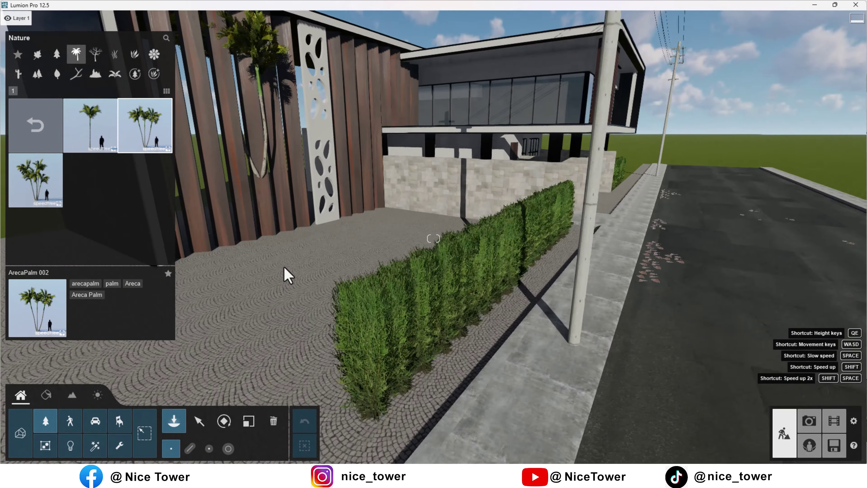
pyautogui.click(408, 265)
# Place a CurlyPalm L2 by the entrance steps
pyautogui.click(41, 104)
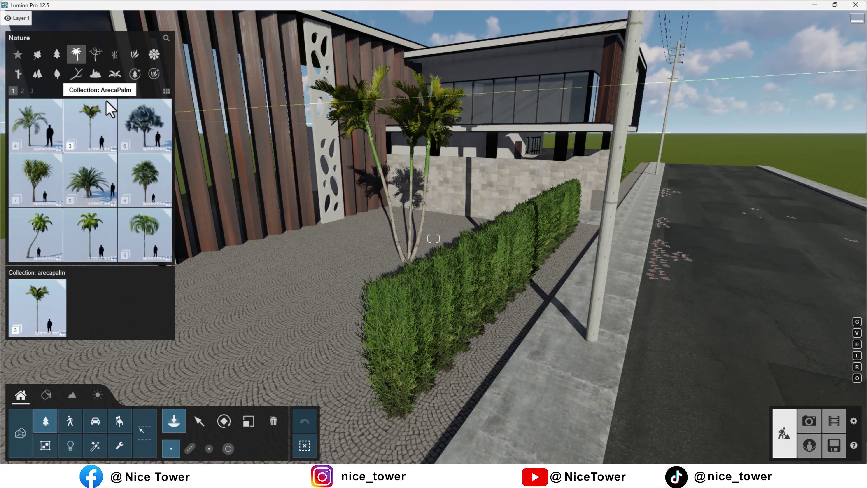
pyautogui.click(79, 149)
pyautogui.click(48, 129)
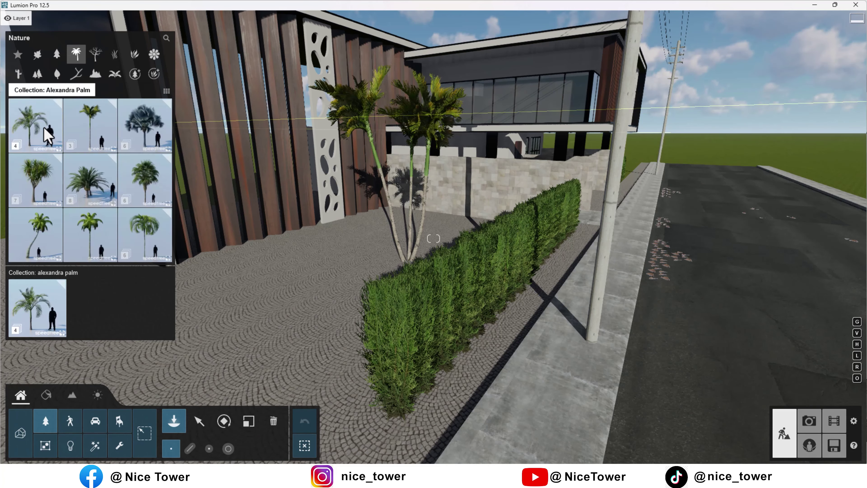
pyautogui.click(129, 256)
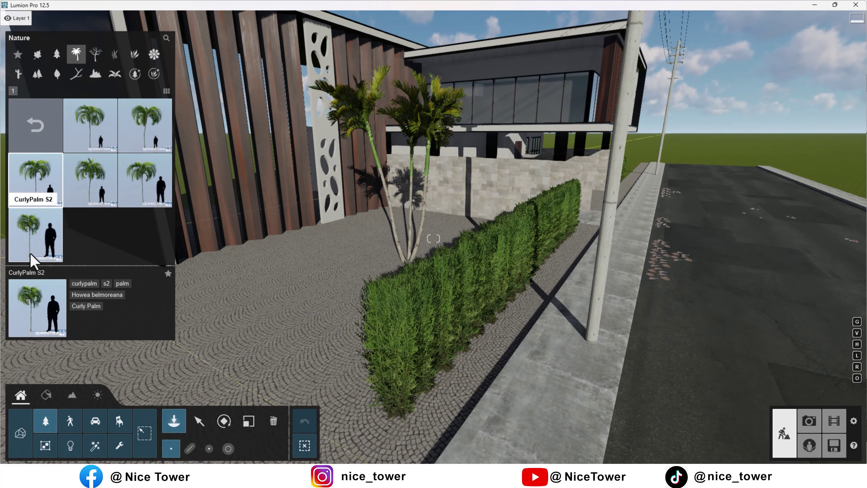
pyautogui.click(146, 134)
pyautogui.moveTo(370, 253)
pyautogui.mouseDown(button='right')
pyautogui.moveTo(478, 212)
pyautogui.moveTo(342, 239)
pyautogui.mouseUp(button='right')
pyautogui.press('w')
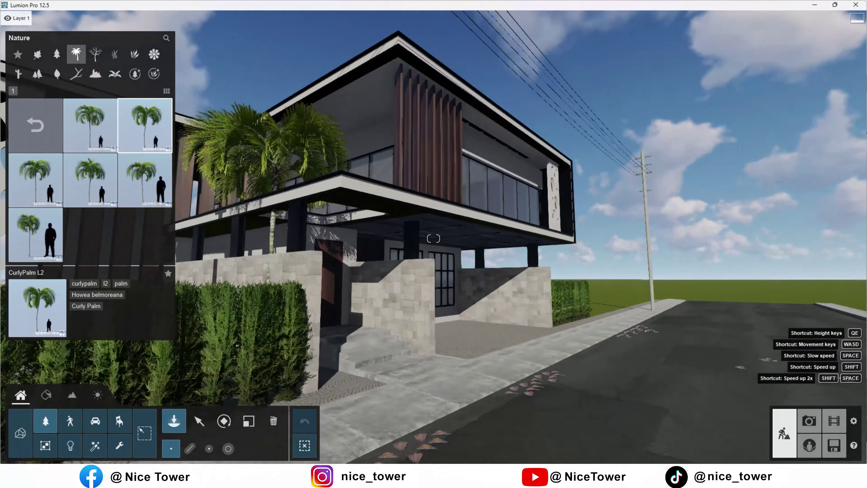
pyautogui.press('w')
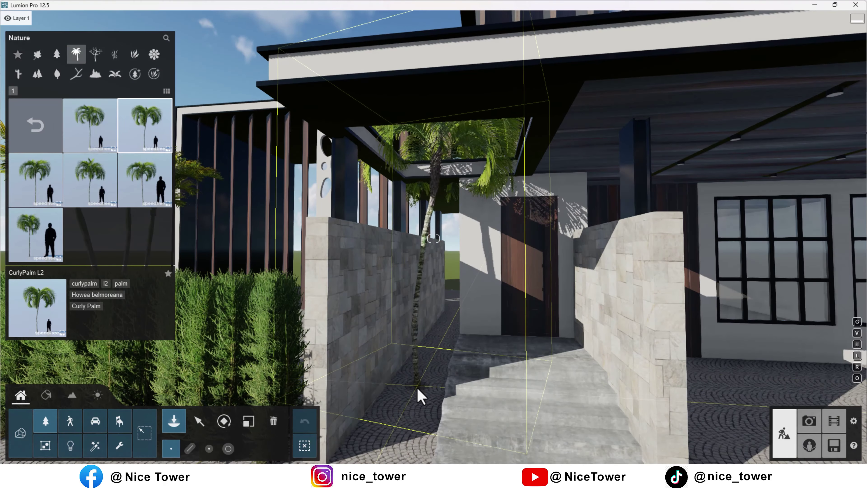
pyautogui.click(421, 397)
# Resize the curly palm to about 1.7x
pyautogui.click(249, 421)
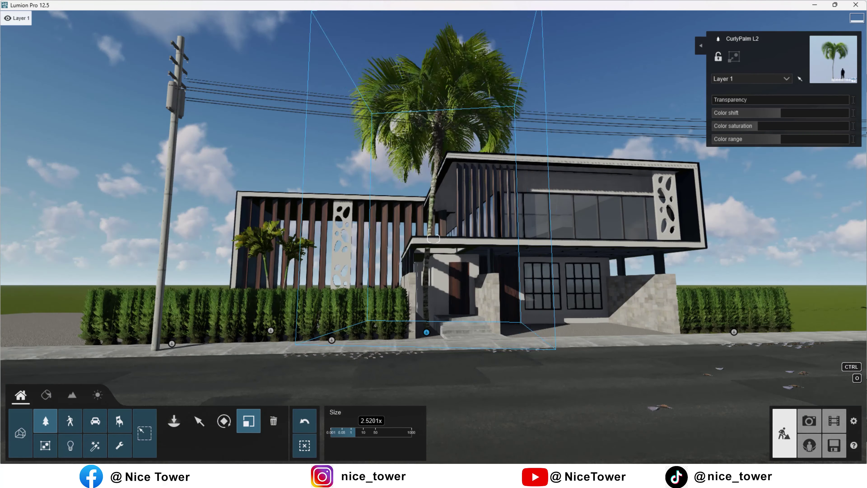
pyautogui.moveTo(433, 238); pyautogui.dragTo(3, 9)
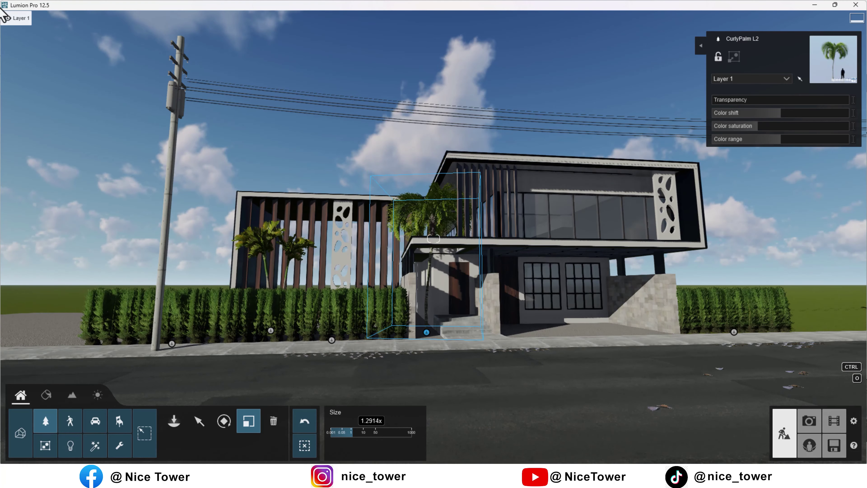
pyautogui.press('w')
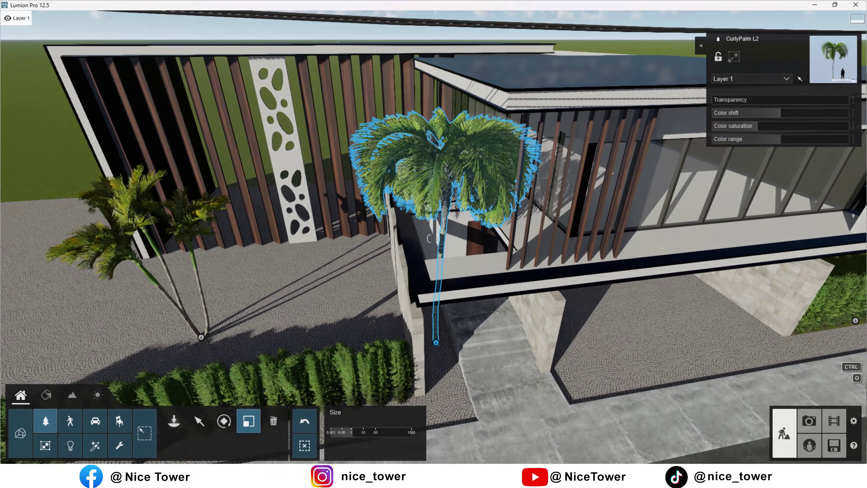
pyautogui.press('m')
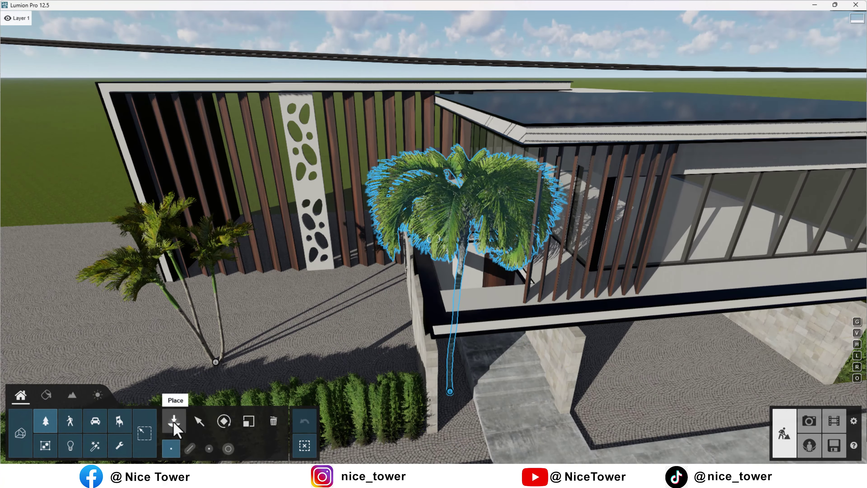
# Place a Cabbage Tree Group v02 to the left of the house
pyautogui.click(174, 421)
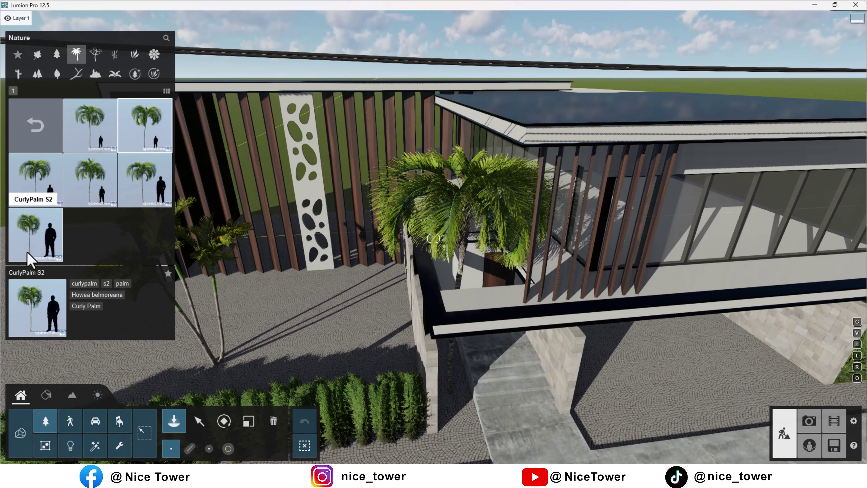
pyautogui.click(35, 127)
pyautogui.click(36, 127)
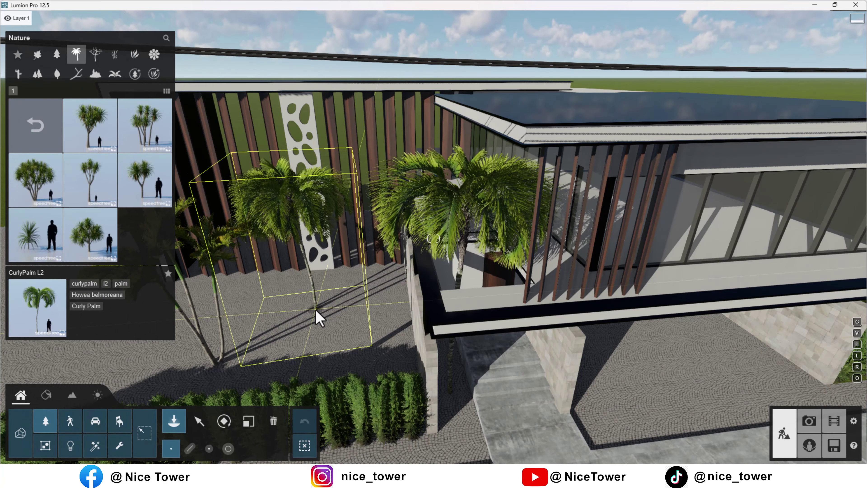
pyautogui.click(35, 180)
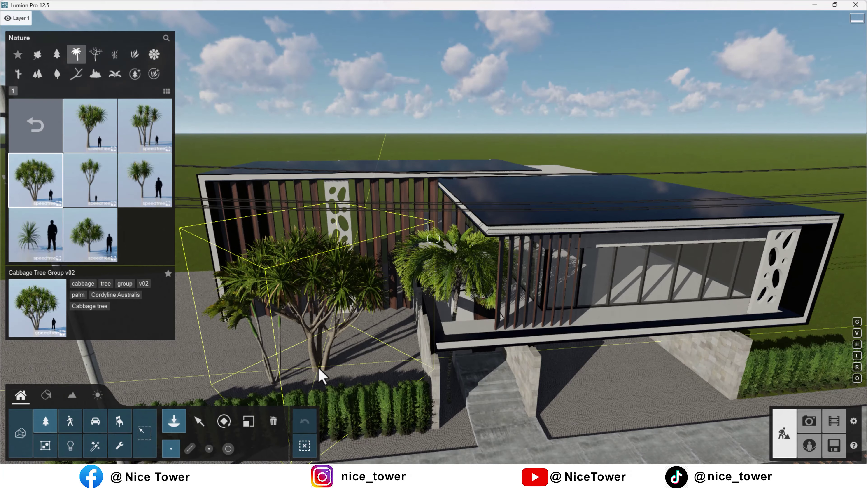
pyautogui.click(194, 384)
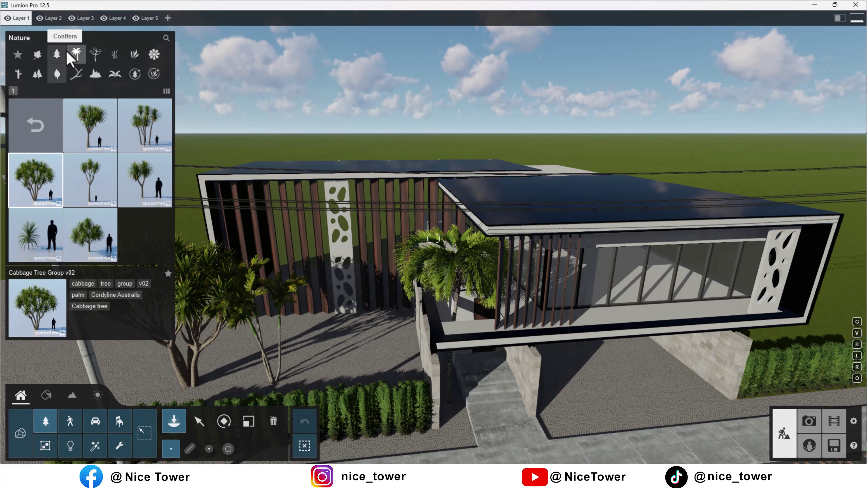
# Place a ChineseFanPalm against the fence after browsing the Conifers category
pyautogui.click(57, 55)
pyautogui.click(31, 252)
pyautogui.click(27, 90)
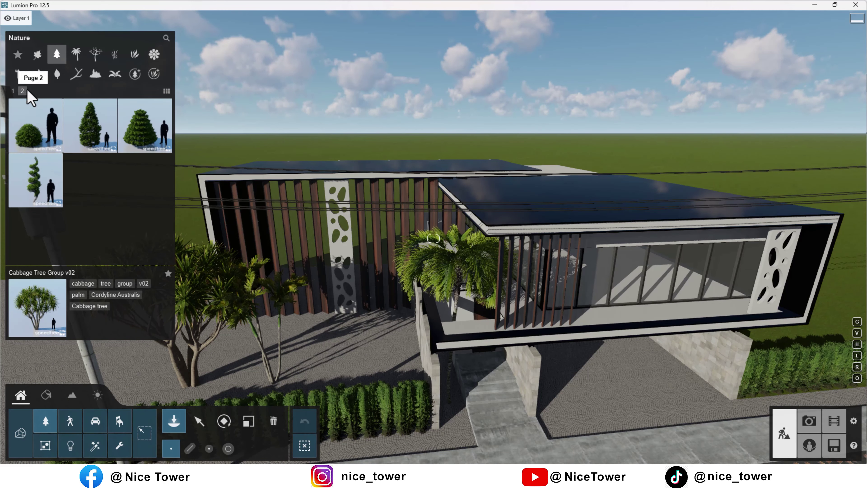
pyautogui.click(76, 55)
pyautogui.click(144, 181)
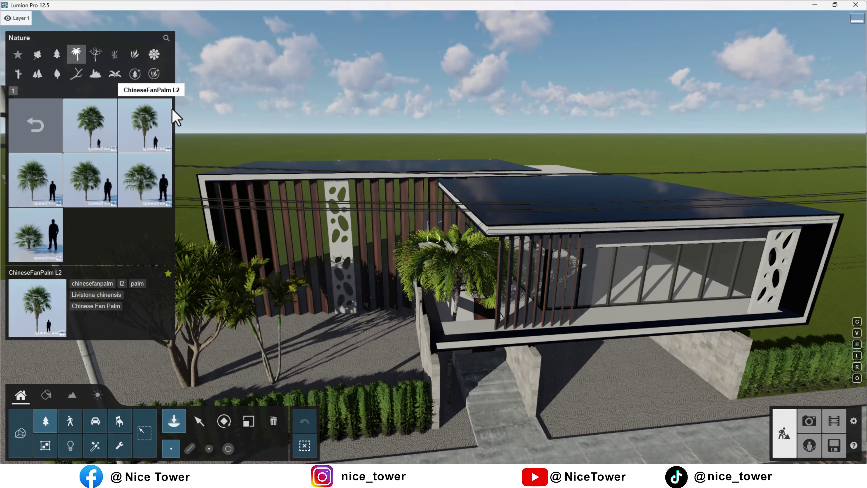
pyautogui.moveTo(289, 239); pyautogui.dragTo(271, 284, button='right')
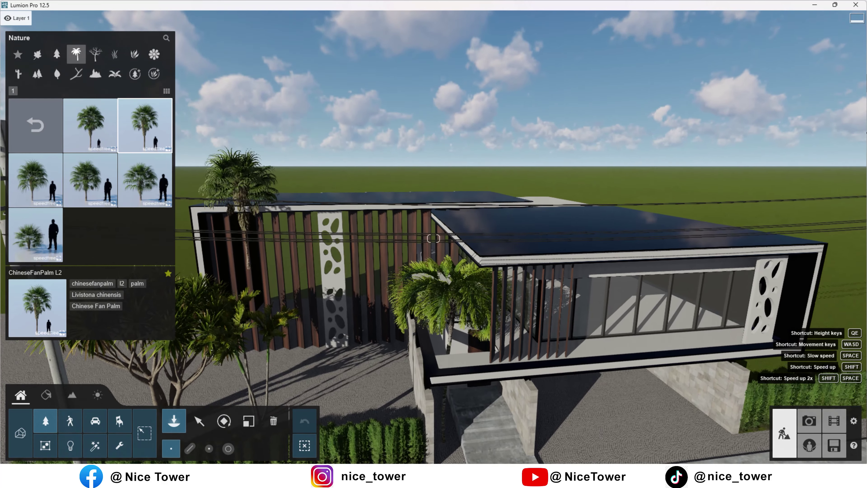
pyautogui.click(248, 427)
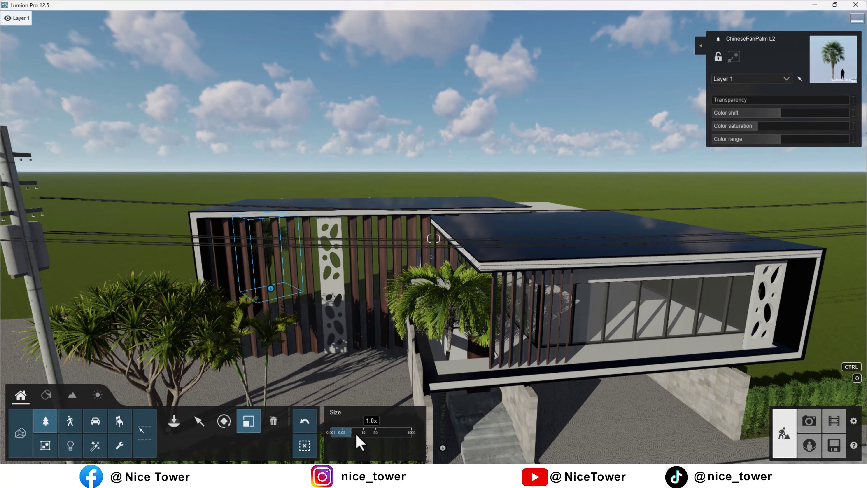
# Enlarge the fan palm to tree size and move it behind the slatted wall
pyautogui.moveTo(357, 439); pyautogui.dragTo(362, 434)
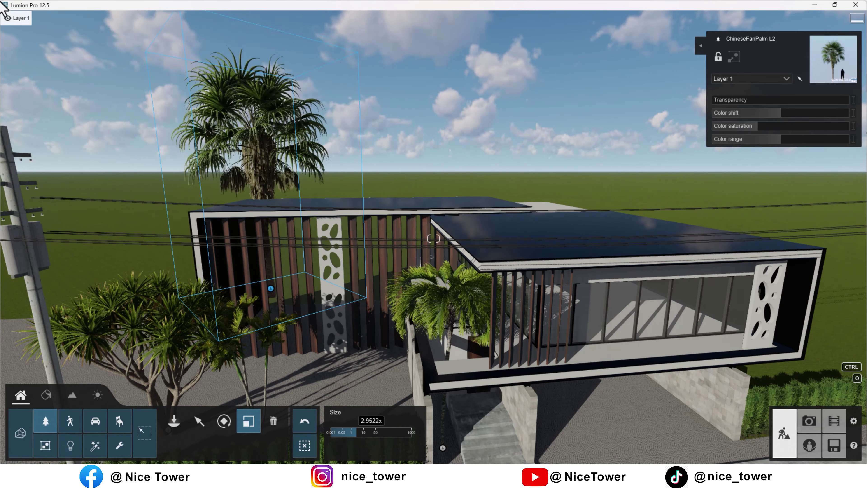
pyautogui.click(199, 421)
pyautogui.moveTo(273, 288); pyautogui.dragTo(278, 282)
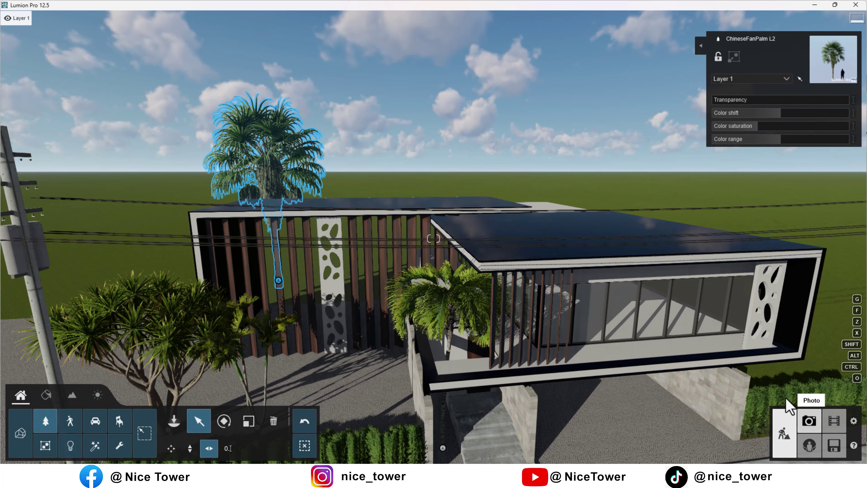
# Check the palm in the saved 2 - Photo camera shot
pyautogui.click(810, 421)
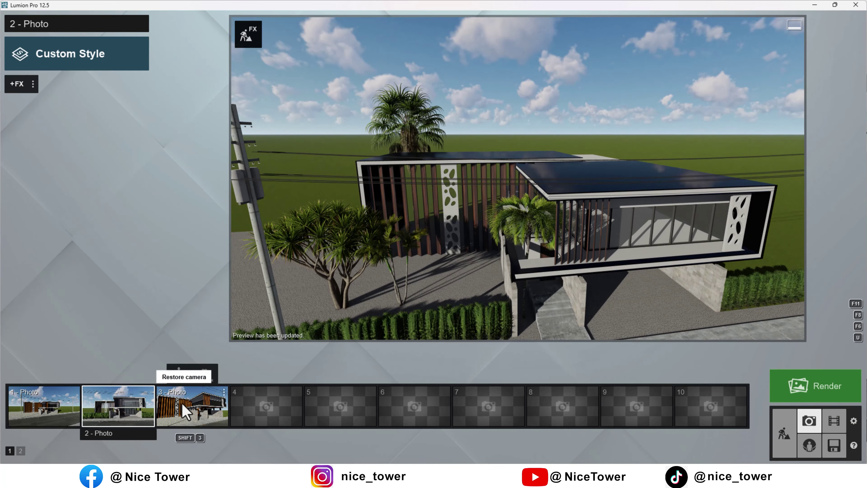
pyautogui.click(118, 405)
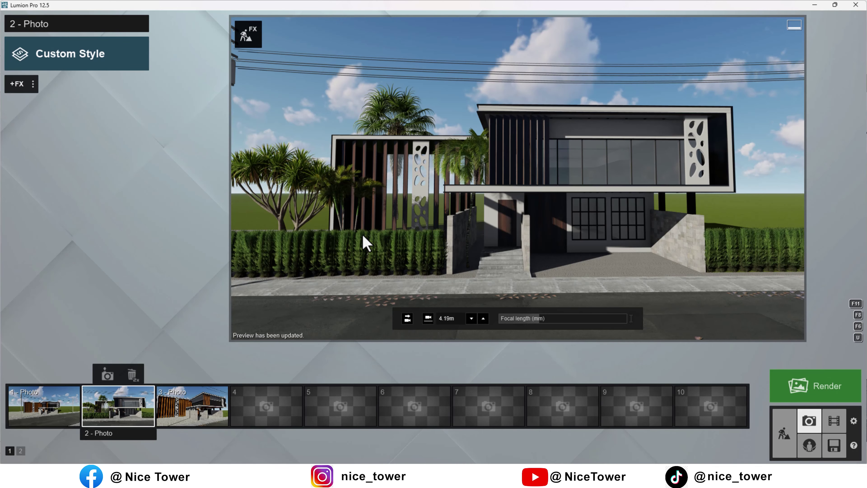
pyautogui.moveTo(357, 246); pyautogui.dragTo(336, 246, button='right')
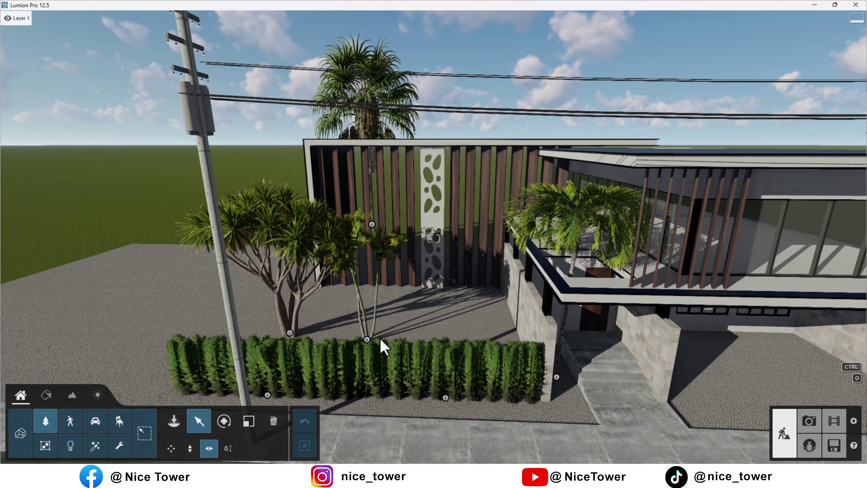
# Nudge the areca palm and pick Alexandra Palm Group v1 from the Nature palms
pyautogui.moveTo(366, 339); pyautogui.dragTo(388, 345)
pyautogui.click(249, 421)
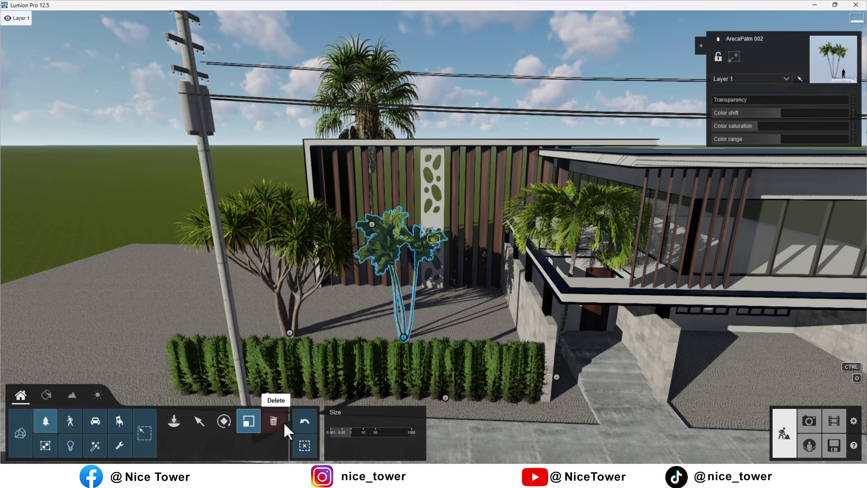
pyautogui.click(174, 421)
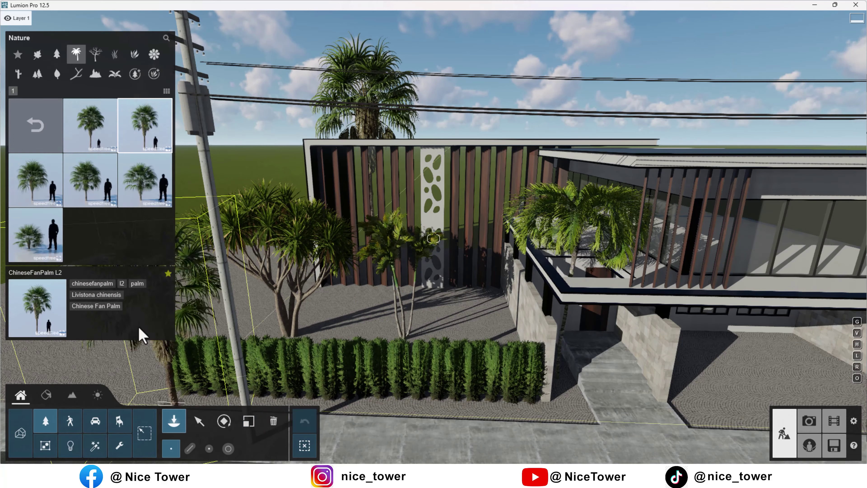
pyautogui.click(35, 124)
pyautogui.click(38, 149)
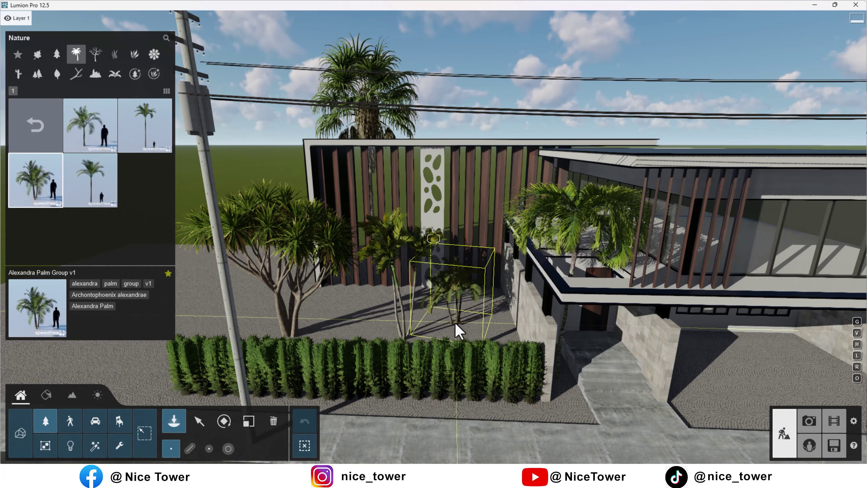
# Delete the ArecaPalm, enlarge the Alexandra group about 1.85x, shift it right, and scale the ChineseFanPalm
pyautogui.click(273, 421)
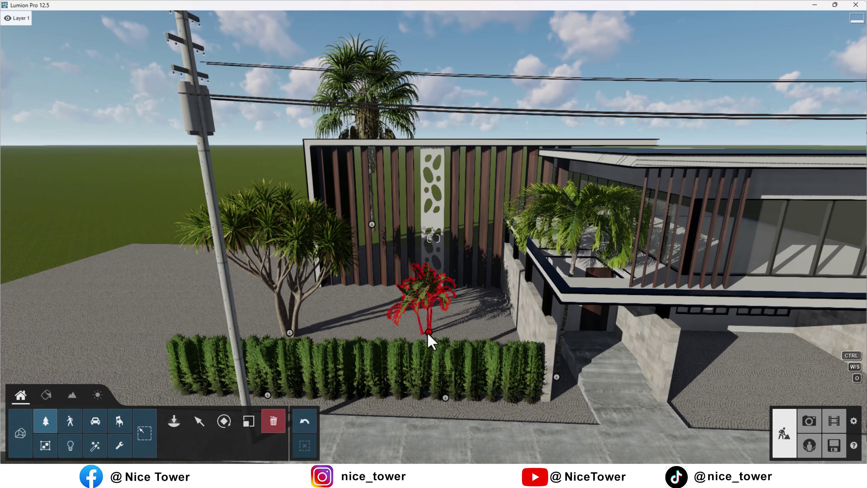
pyautogui.moveTo(428, 331); pyautogui.dragTo(407, 339)
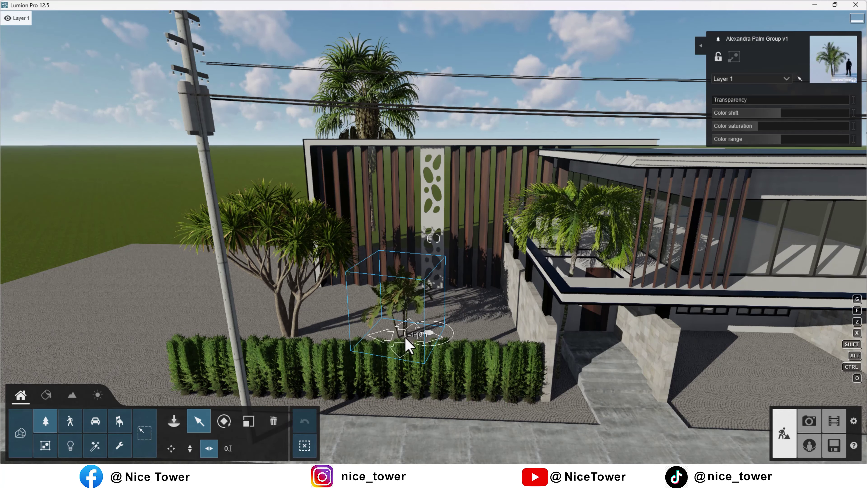
pyautogui.click(252, 426)
pyautogui.moveTo(351, 432); pyautogui.dragTo(354, 432)
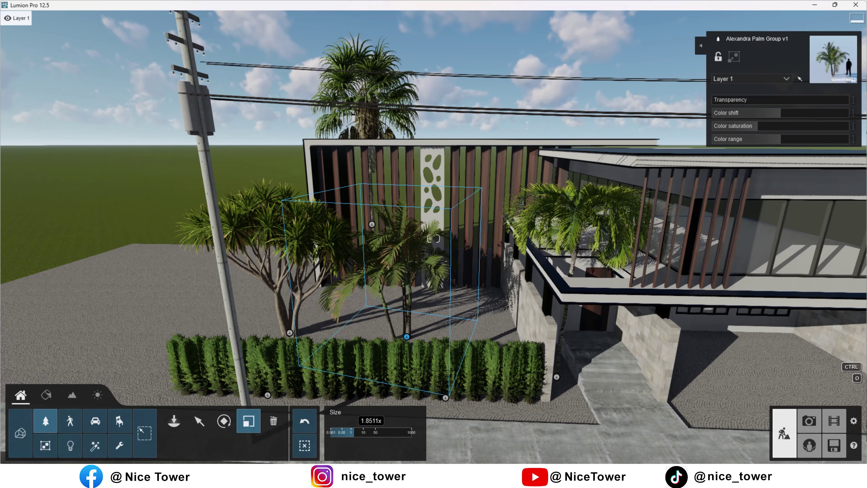
pyautogui.click(198, 421)
pyautogui.moveTo(404, 340); pyautogui.dragTo(440, 342)
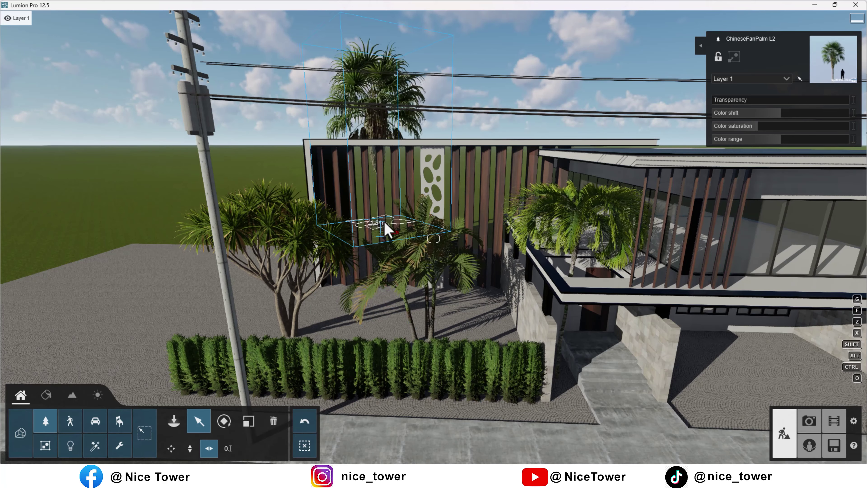
pyautogui.click(243, 423)
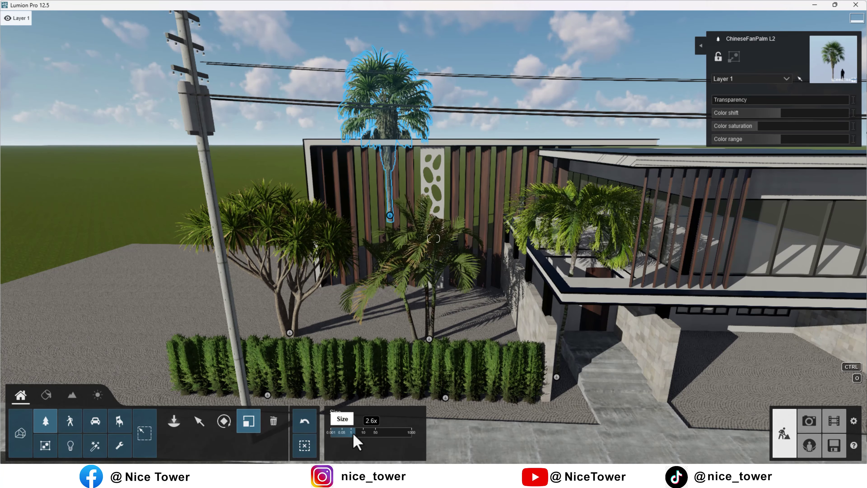
pyautogui.click(174, 421)
# Place an AmericanBeech-M2 HQ left of the house and scale it to about 2.9x
pyautogui.click(133, 130)
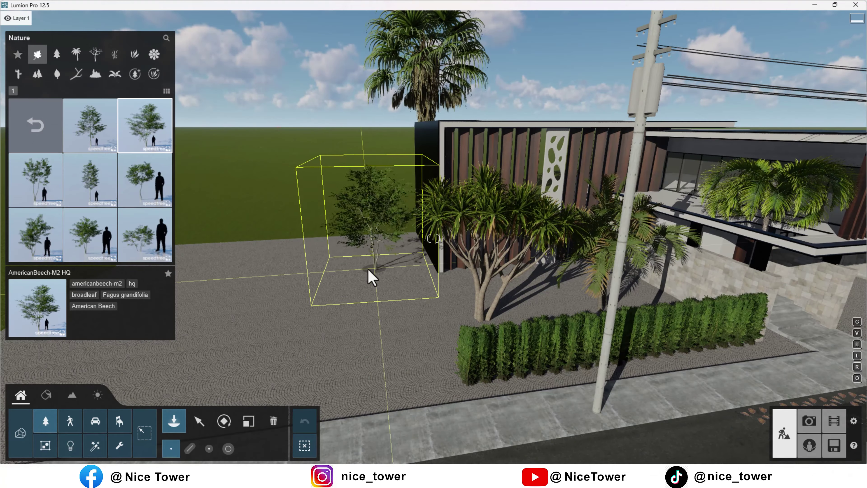
pyautogui.click(370, 276)
pyautogui.click(249, 421)
pyautogui.moveTo(353, 432); pyautogui.dragTo(360, 441)
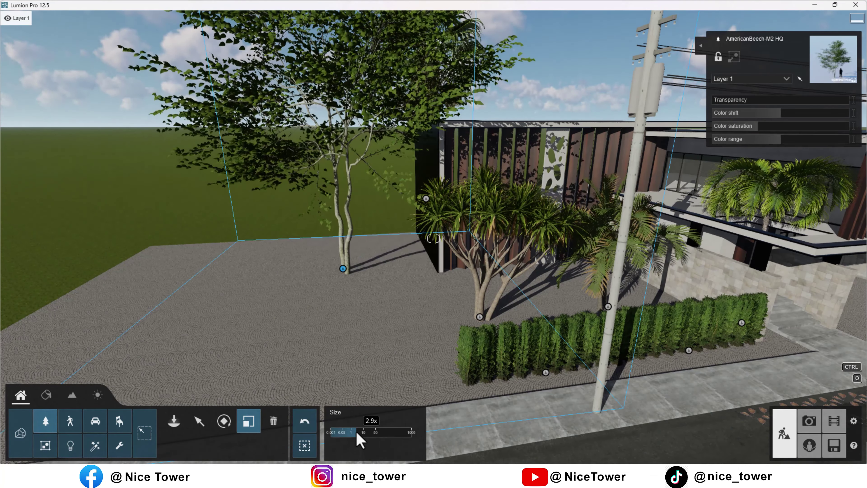
pyautogui.click(199, 421)
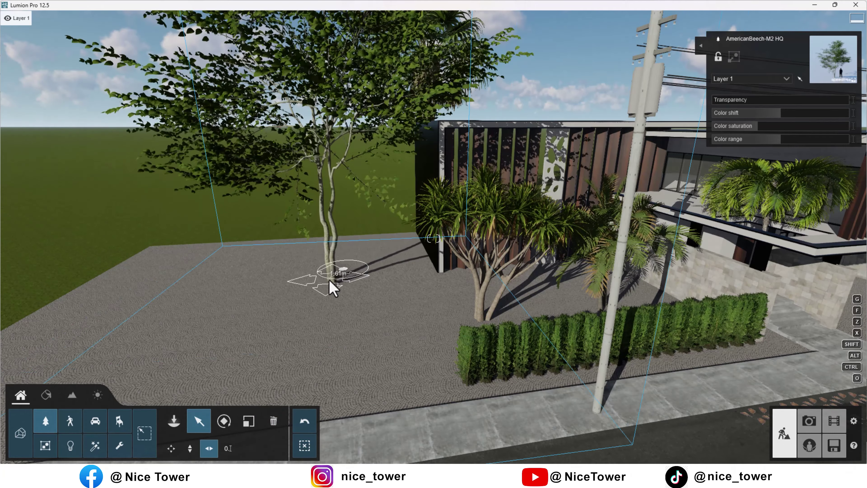
# Move the beech while leaving a copy behind, then restore the 2 - Photo front view
pyautogui.scroll(-10, 383, 310)
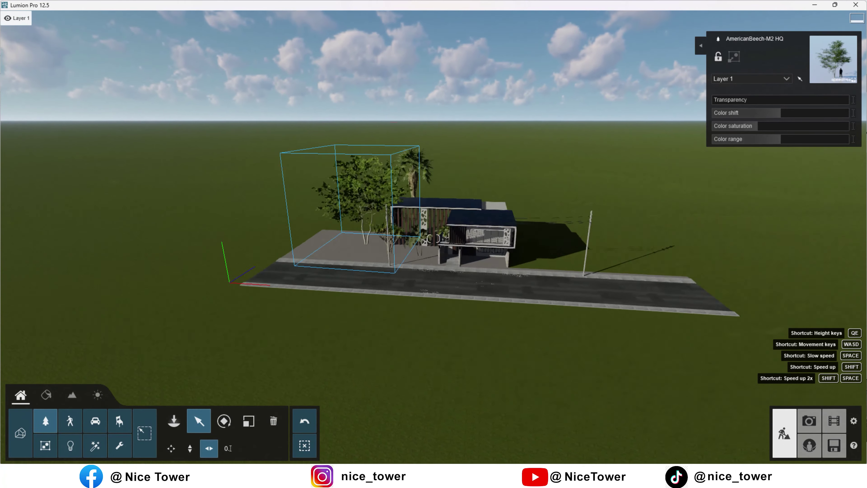
pyautogui.press('d')
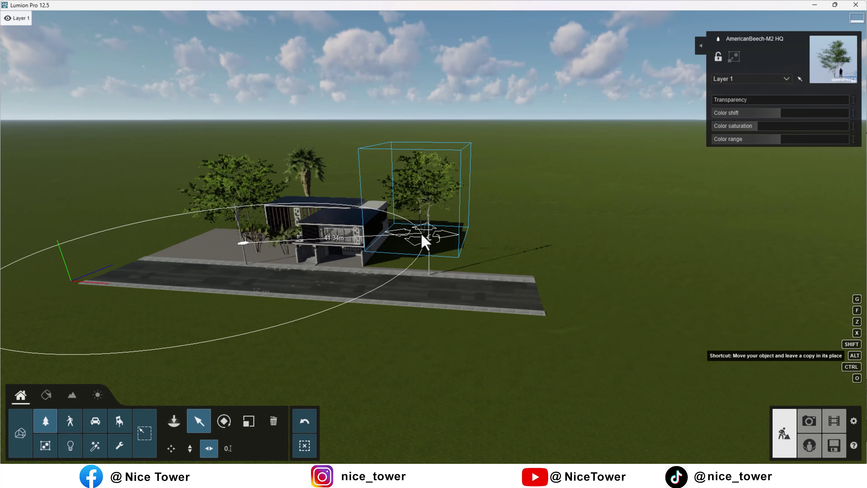
pyautogui.click(809, 421)
pyautogui.click(107, 374)
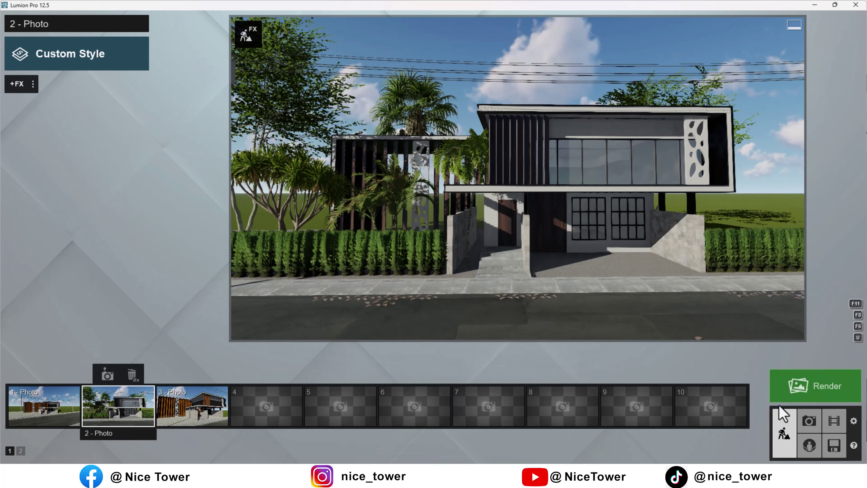
# Move the AmericanBeech to the right of the house and Alt-drag a palm copy into the right hedge
pyautogui.click(784, 415)
pyautogui.click(119, 319)
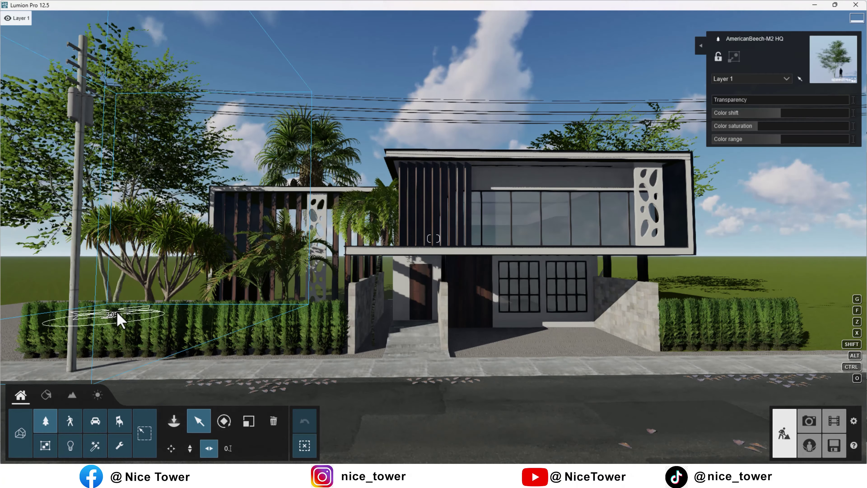
pyautogui.moveTo(120, 319); pyautogui.dragTo(652, 309)
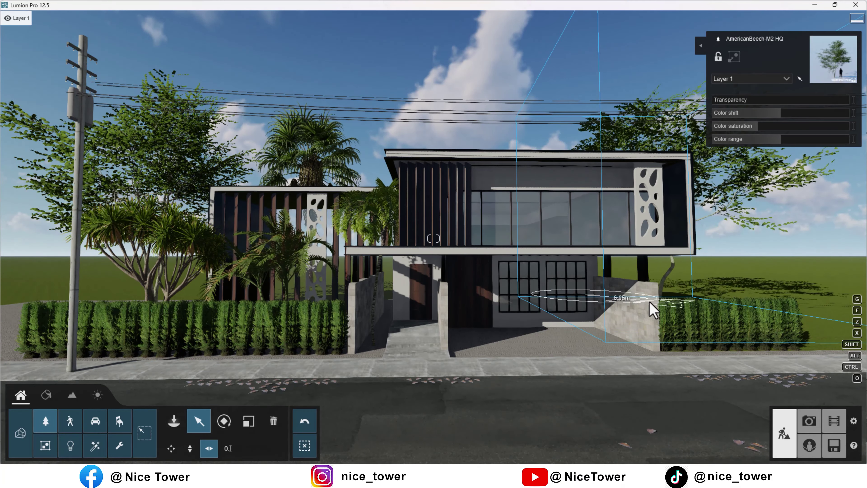
pyautogui.moveTo(651, 309); pyautogui.dragTo(691, 315)
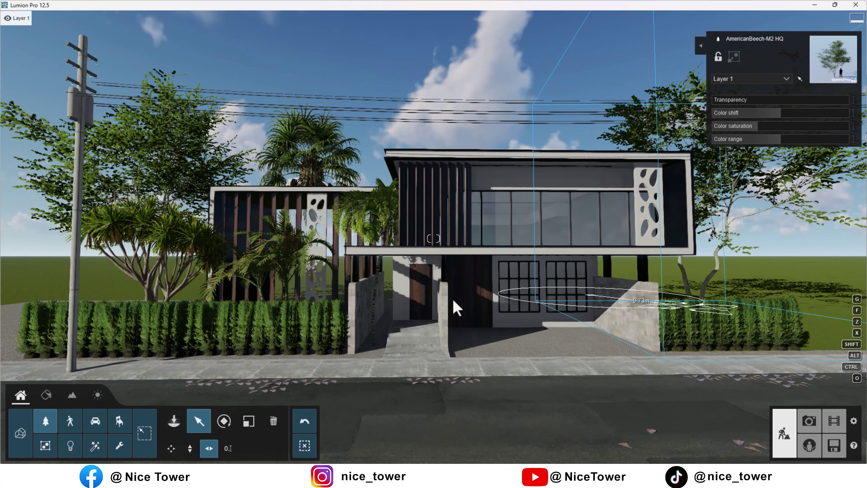
pyautogui.moveTo(457, 307); pyautogui.dragTo(456, 308)
pyautogui.keyDown('alt'); pyautogui.moveTo(284, 342); pyautogui.dragTo(716, 336); pyautogui.keyUp('alt')
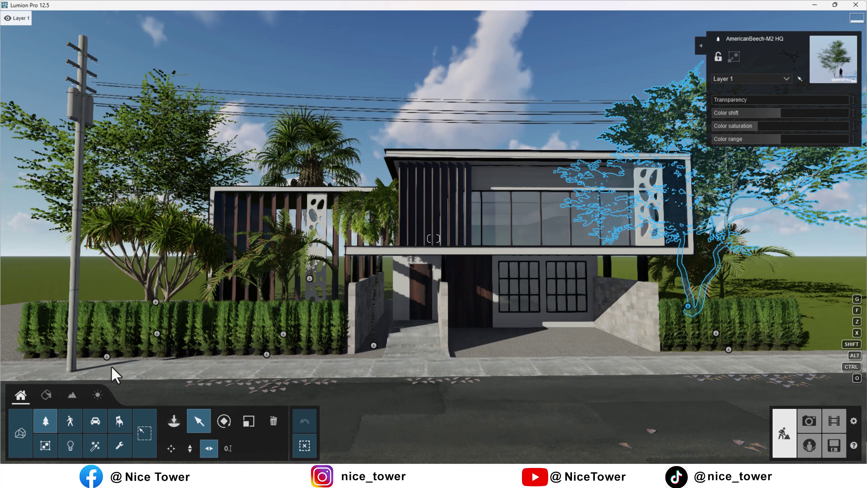
pyautogui.click(46, 394)
# Raise the upper windows' Black Glass reflectivity to 0.6 and confirm the material
pyautogui.click(497, 207)
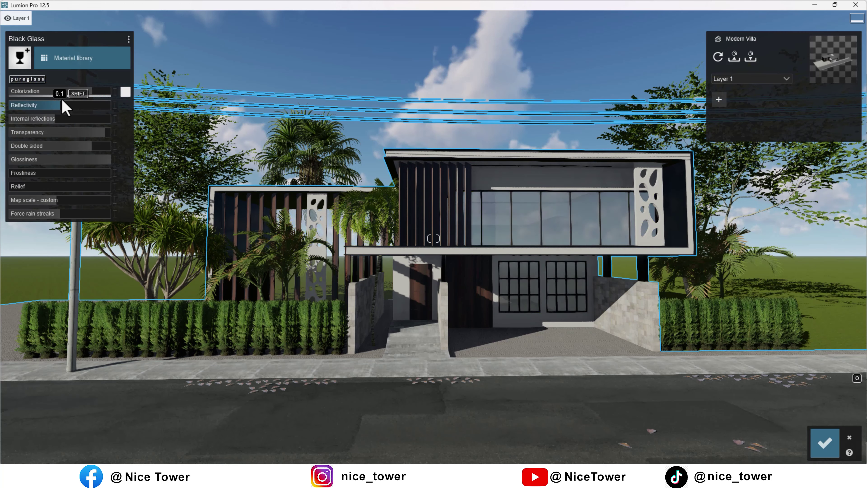
pyautogui.moveTo(65, 106); pyautogui.dragTo(140, 101)
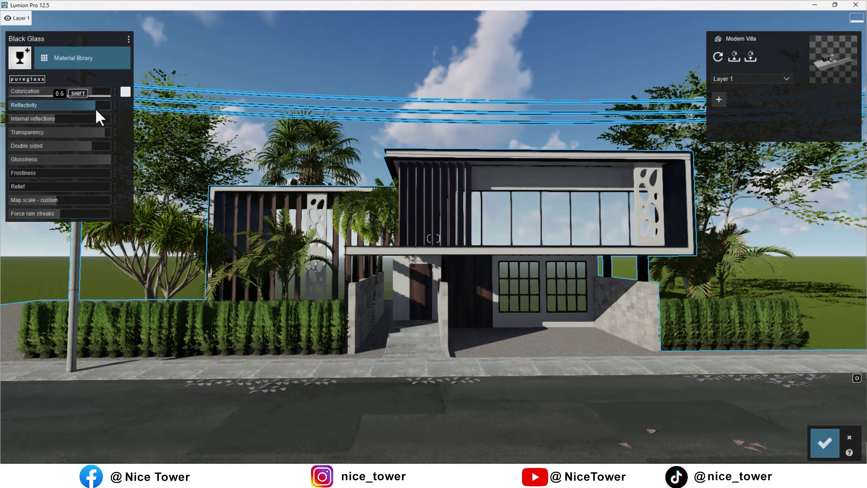
pyautogui.click(825, 442)
pyautogui.click(21, 394)
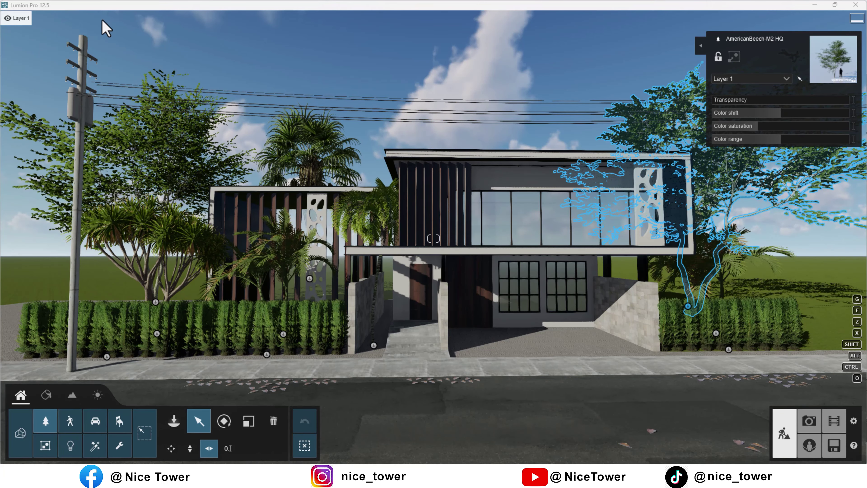
# Place a white SUV HD 005 from Objects > Transport in the carport and bring up its properties
pyautogui.click(96, 422)
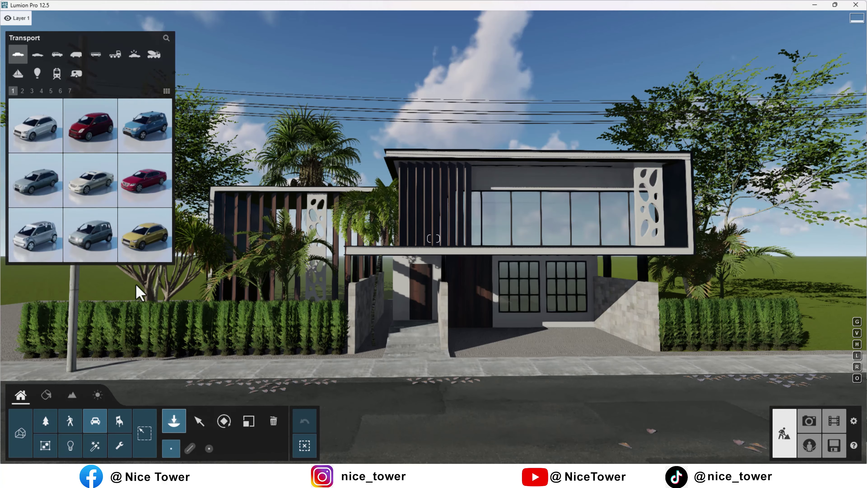
pyautogui.click(21, 91)
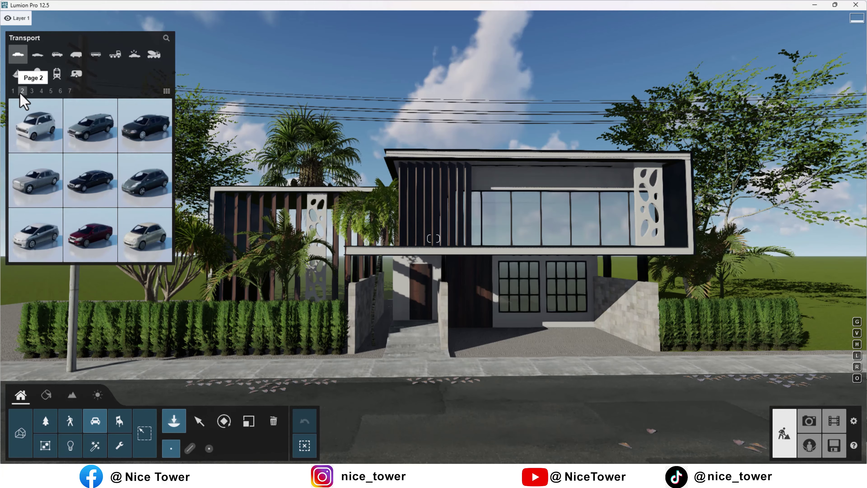
pyautogui.click(56, 56)
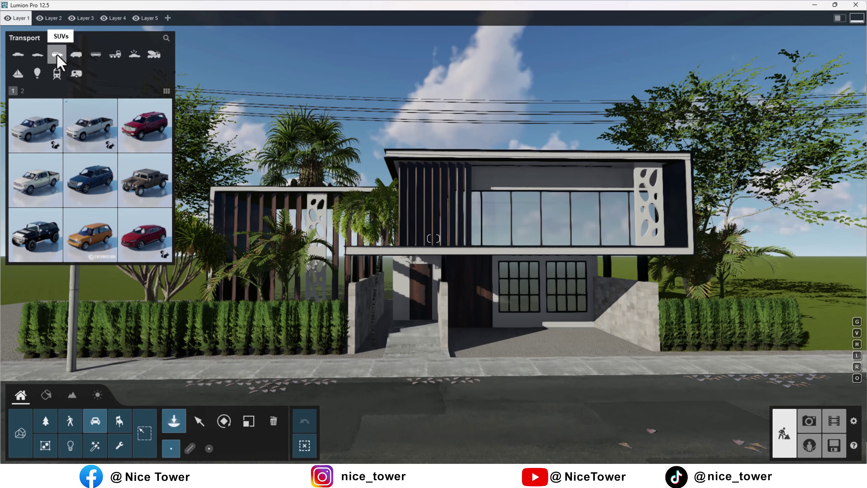
pyautogui.click(21, 91)
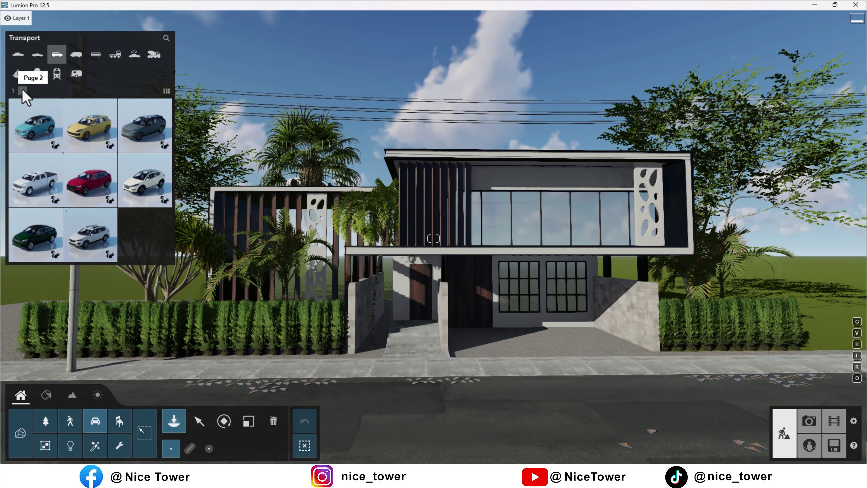
pyautogui.click(141, 136)
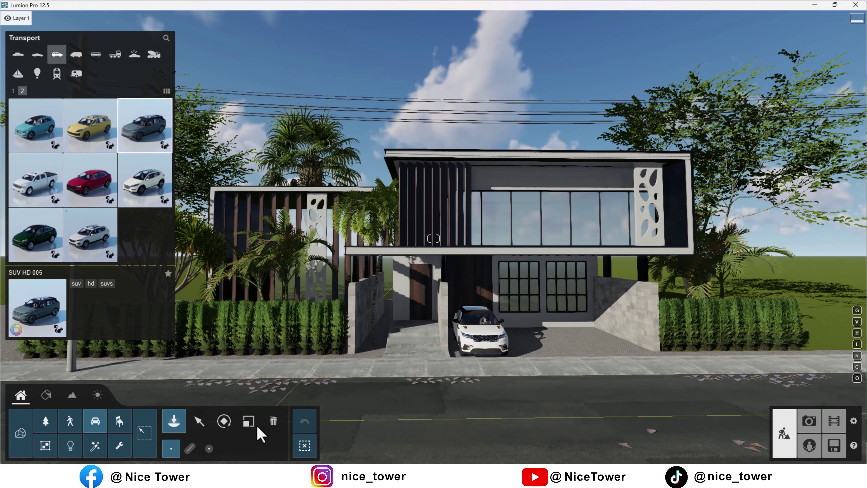
pyautogui.click(199, 421)
pyautogui.click(478, 333)
# Turn off Show driver on the white SUV
pyautogui.press('w')
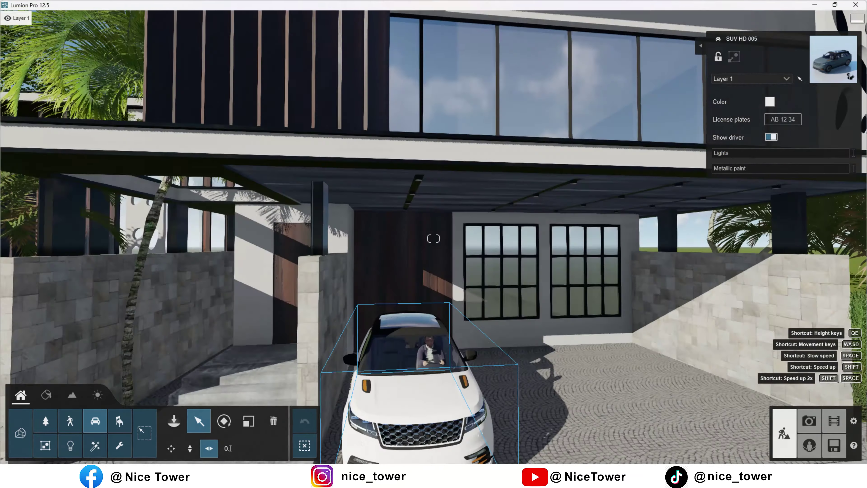
pyautogui.press('w')
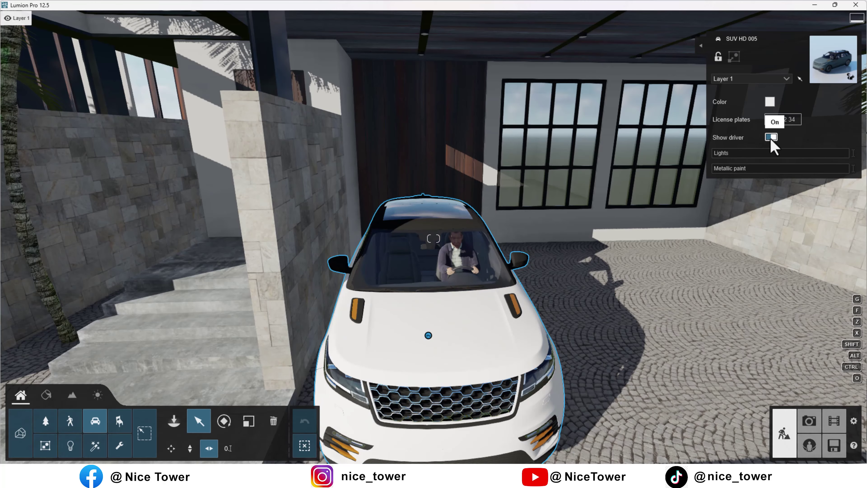
pyautogui.click(771, 138)
pyautogui.press('d')
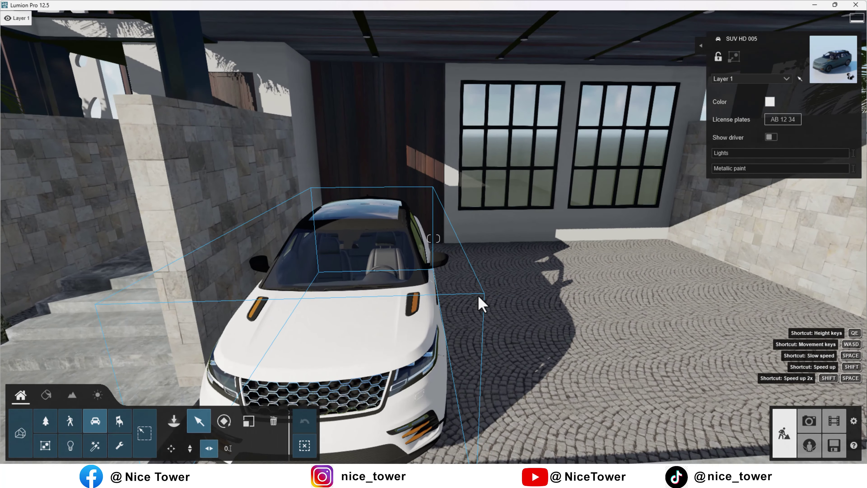
pyautogui.press('s')
# Place an SUV HD 009 beside the first one and recolour it black
pyautogui.click(183, 418)
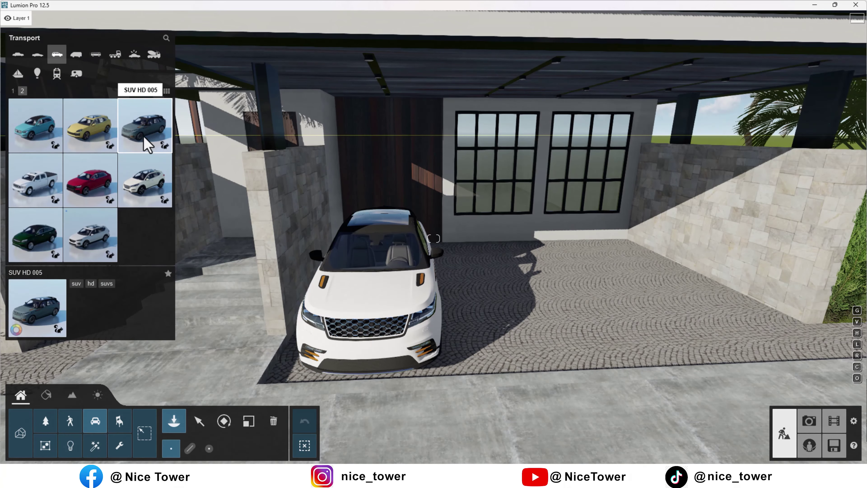
pyautogui.click(30, 240)
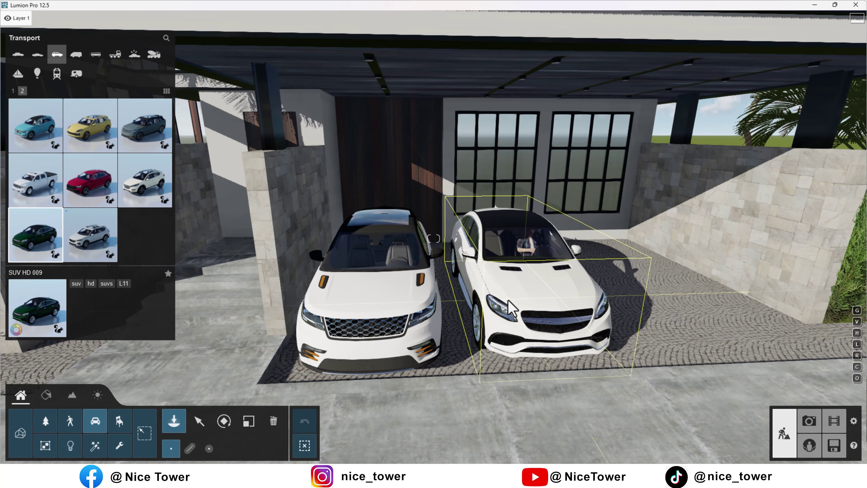
pyautogui.click(509, 308)
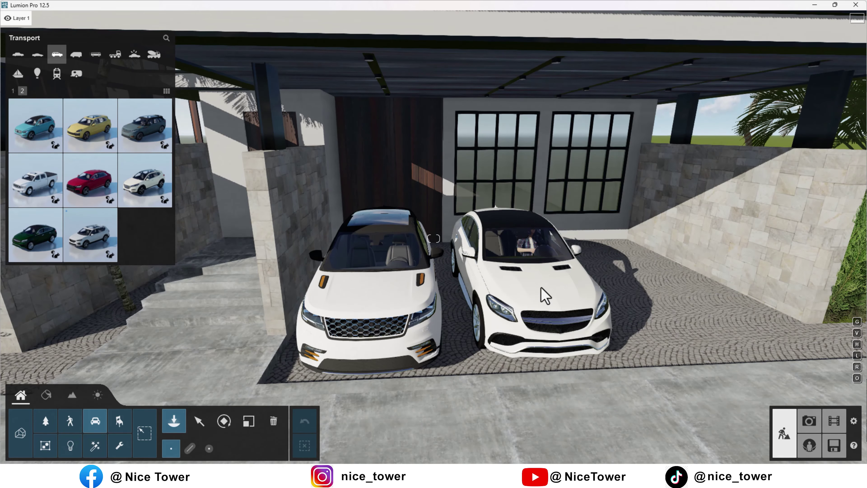
pyautogui.click(199, 421)
pyautogui.click(533, 301)
pyautogui.click(770, 101)
pyautogui.moveTo(635, 109); pyautogui.dragTo(584, 167)
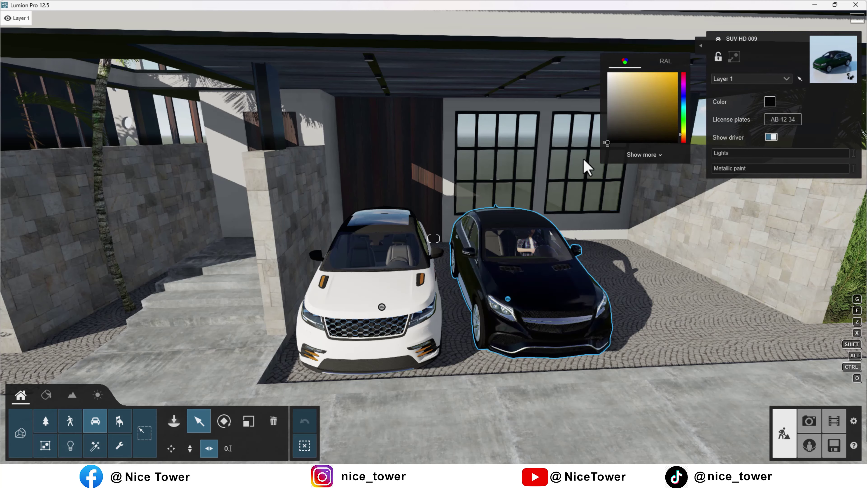
# Place a SportsCar HD 001 at the right of the carport and recolour it grey
pyautogui.click(174, 420)
pyautogui.click(38, 55)
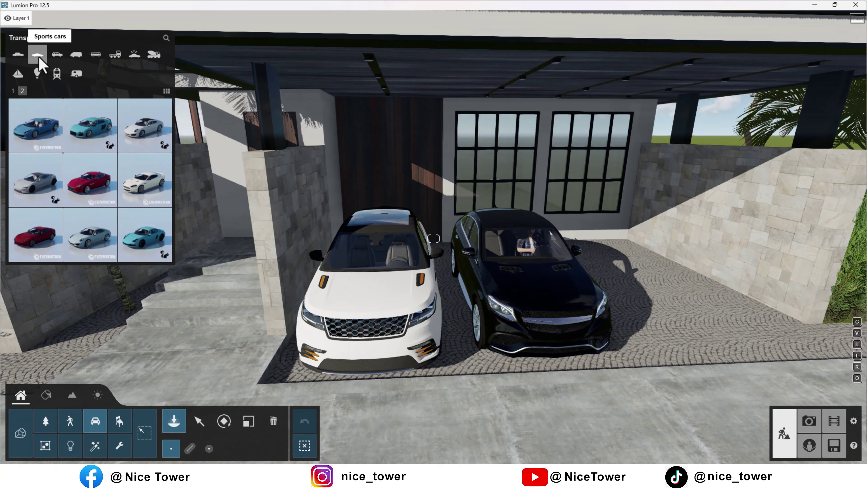
pyautogui.moveTo(90, 233)
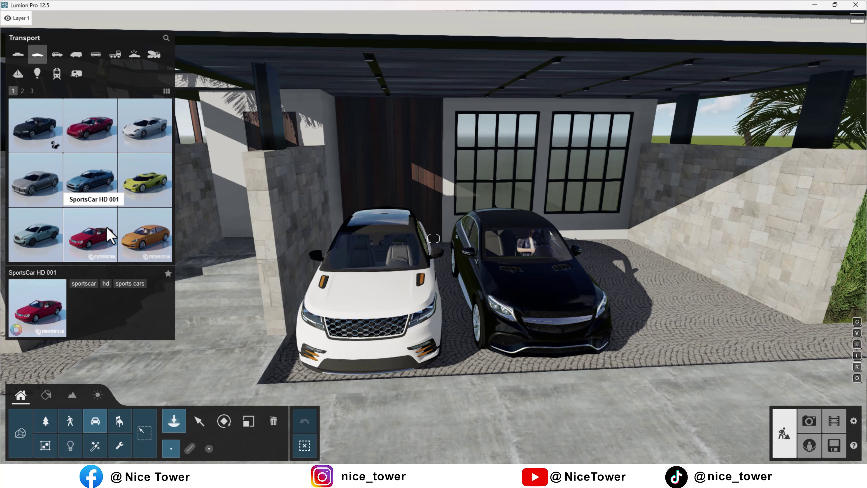
pyautogui.click(109, 235)
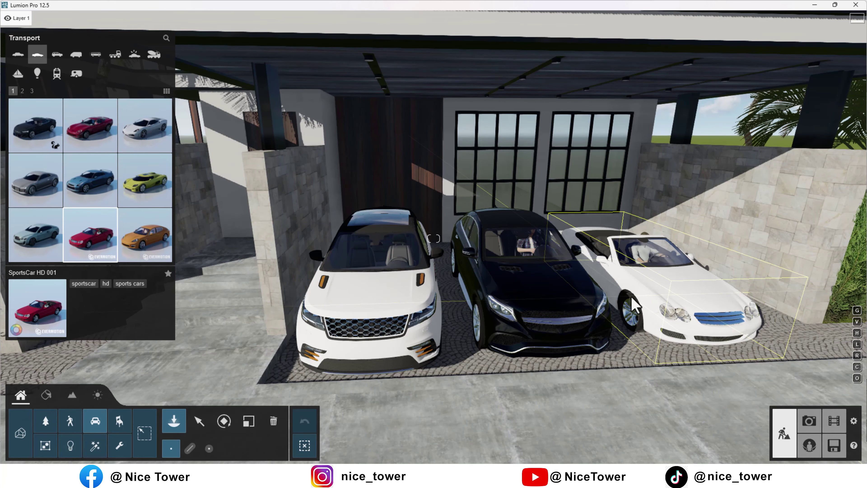
pyautogui.click(632, 304)
pyautogui.click(199, 421)
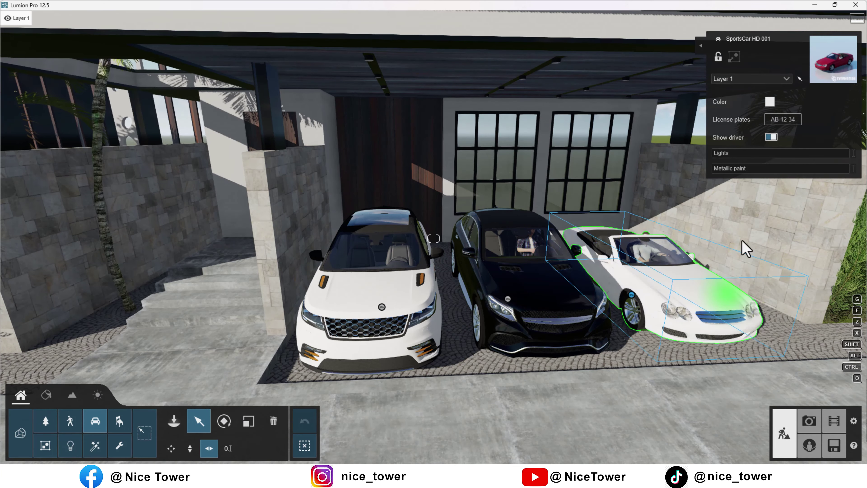
pyautogui.click(770, 102)
pyautogui.moveTo(611, 135); pyautogui.dragTo(609, 122)
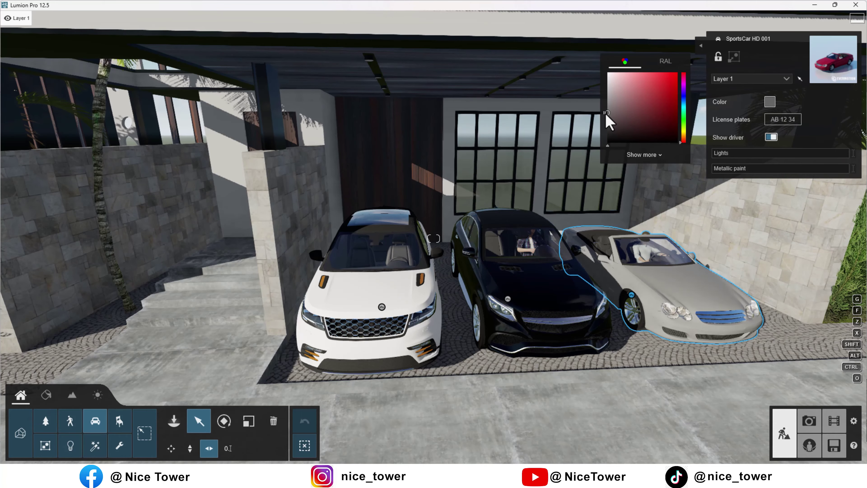
pyautogui.scroll(-5, 443, 273)
# Place a dark SportsCar 003 on the road, rotate it, and slide it left along the road
pyautogui.click(174, 421)
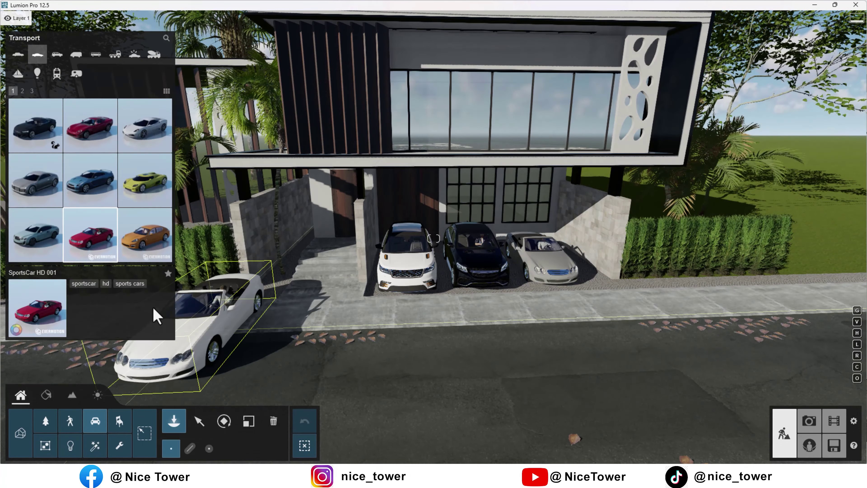
pyautogui.click(34, 185)
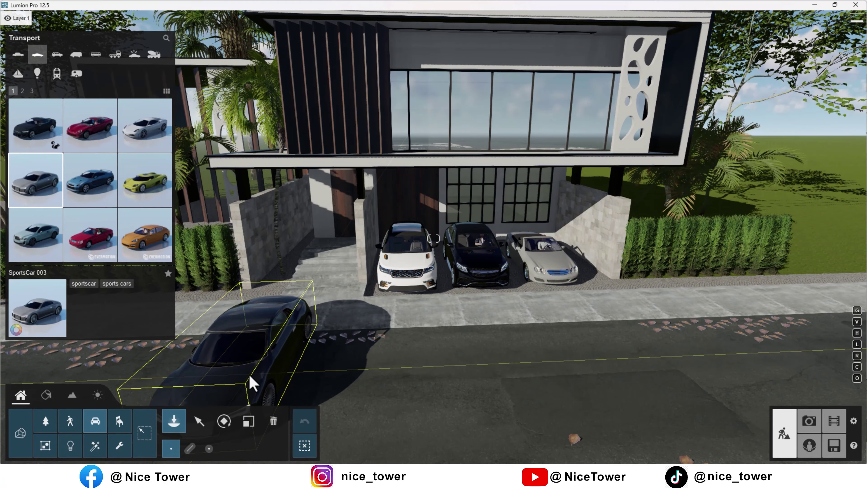
pyautogui.click(251, 382)
pyautogui.click(224, 421)
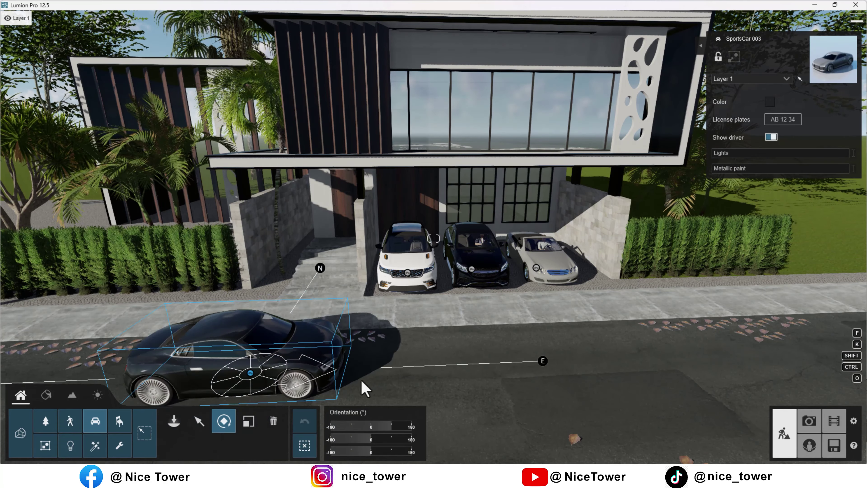
pyautogui.scroll(-3, 365, 388)
pyautogui.click(199, 421)
pyautogui.moveTo(339, 359); pyautogui.dragTo(297, 354)
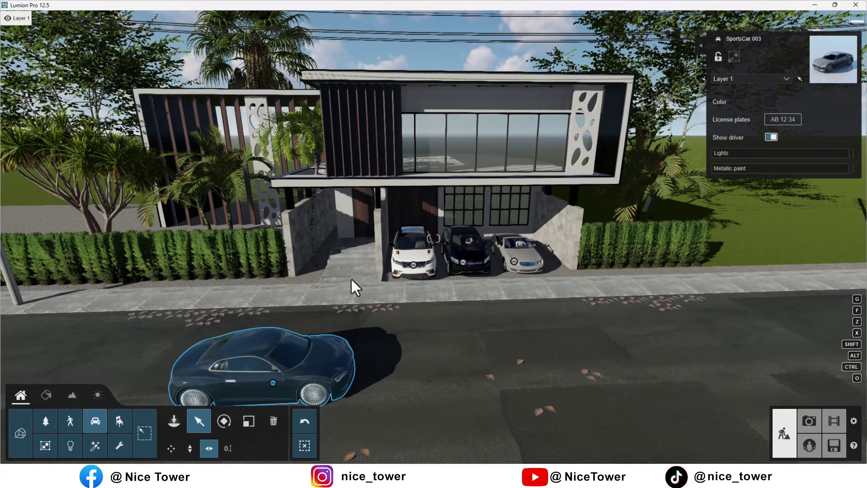
pyautogui.scroll(-5, 355, 288)
pyautogui.moveTo(354, 313); pyautogui.dragTo(290, 352)
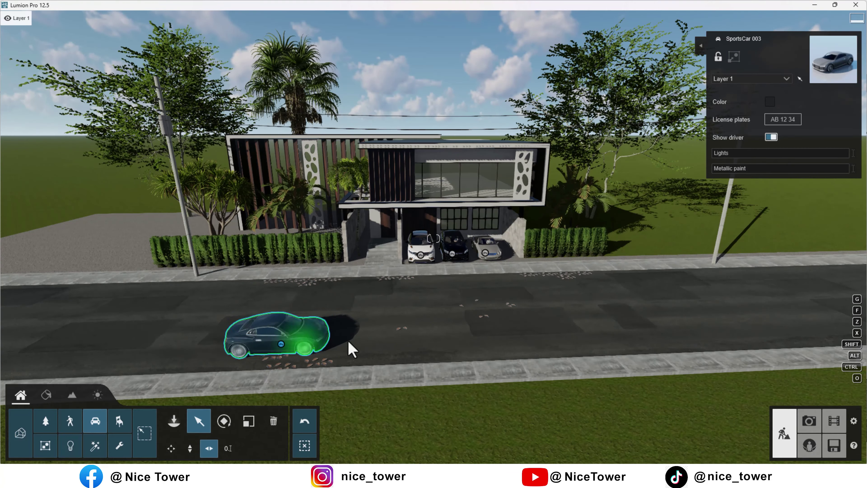
# Place two beech trees on the front lawn, enlarge one about 1.57x, and move it 10 m left
pyautogui.click(174, 421)
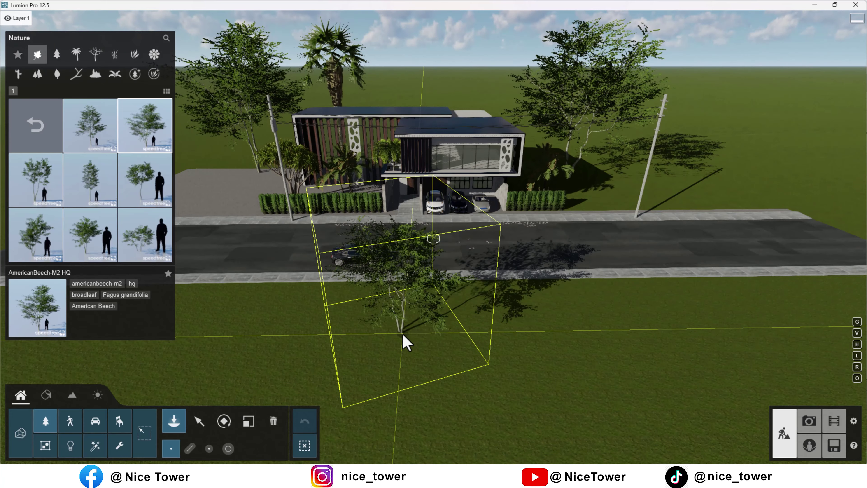
pyautogui.click(406, 343)
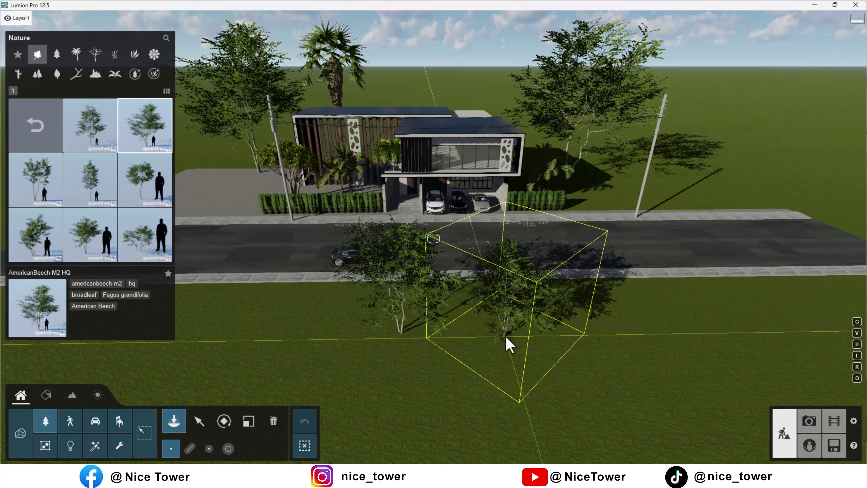
pyautogui.click(507, 345)
pyautogui.click(199, 421)
pyautogui.click(248, 421)
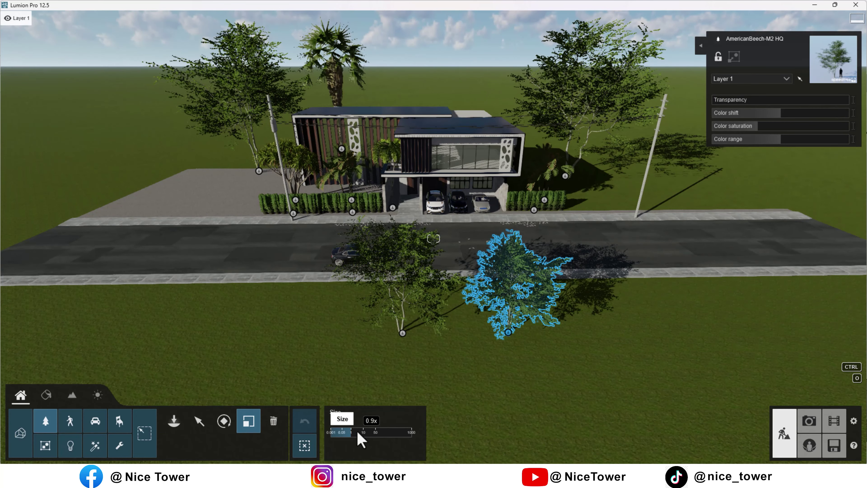
pyautogui.moveTo(344, 432); pyautogui.dragTo(355, 433)
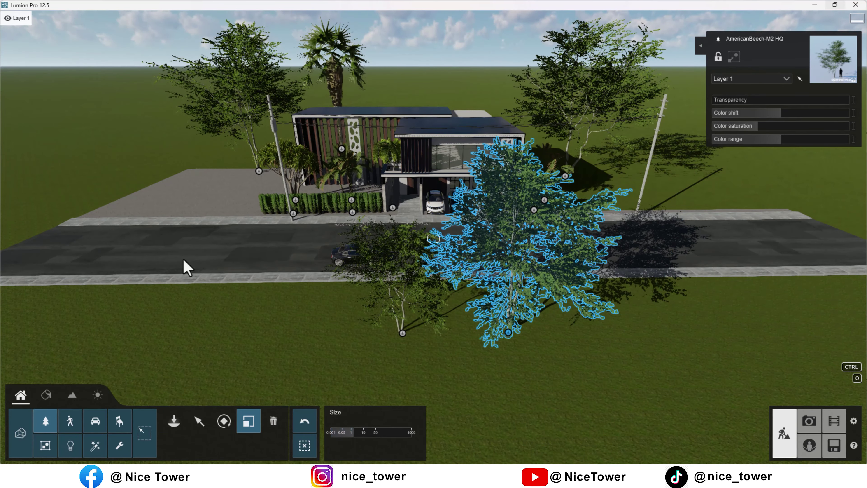
pyautogui.click(199, 421)
pyautogui.moveTo(508, 332); pyautogui.dragTo(335, 352)
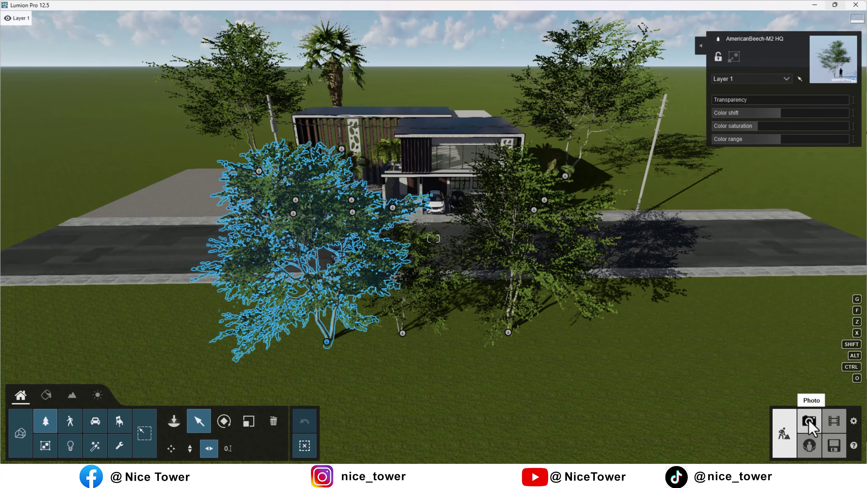
pyautogui.click(809, 421)
# Bring photo 1's camera forward and down toward street level, then save it as photo 1
pyautogui.click(124, 410)
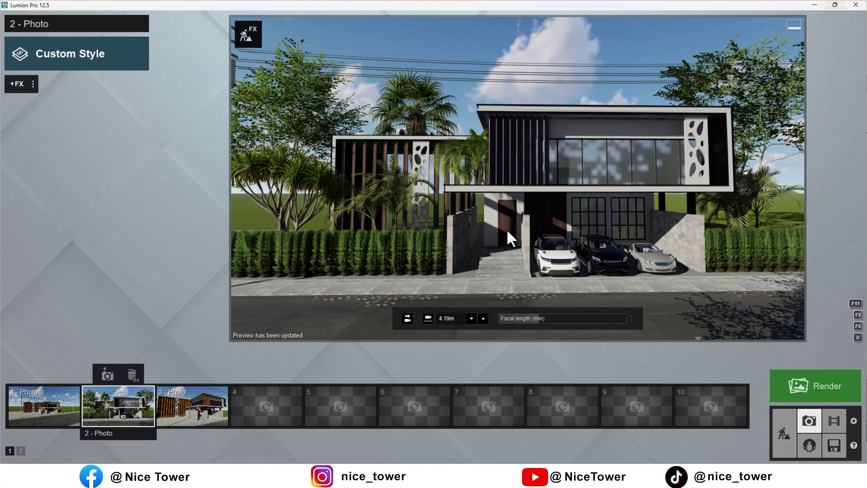
pyautogui.click(51, 414)
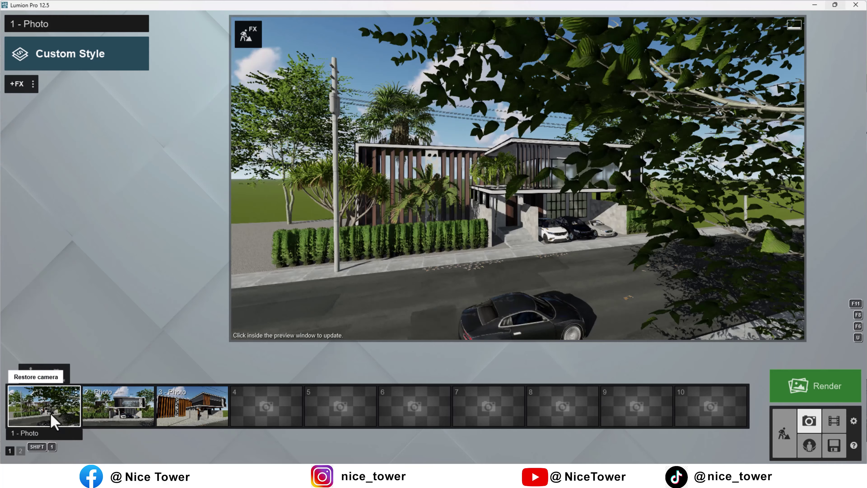
pyautogui.moveTo(491, 188); pyautogui.dragTo(498, 187, button='right')
pyautogui.press('w')
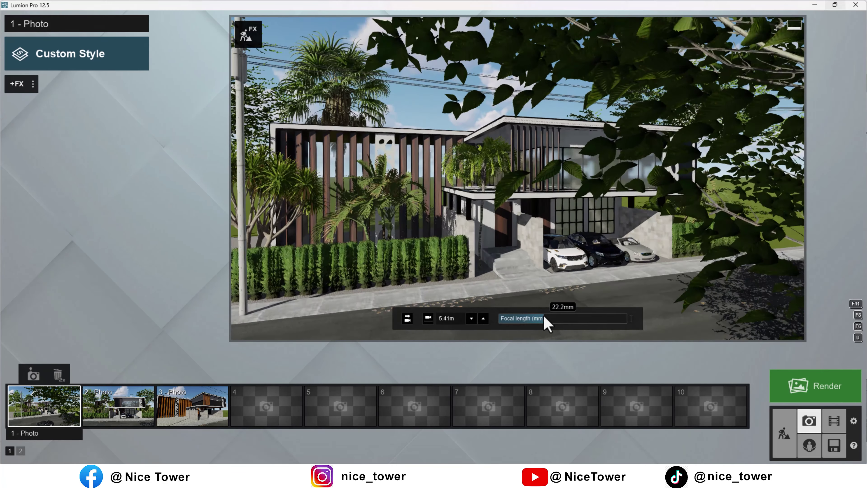
pyautogui.press('w')
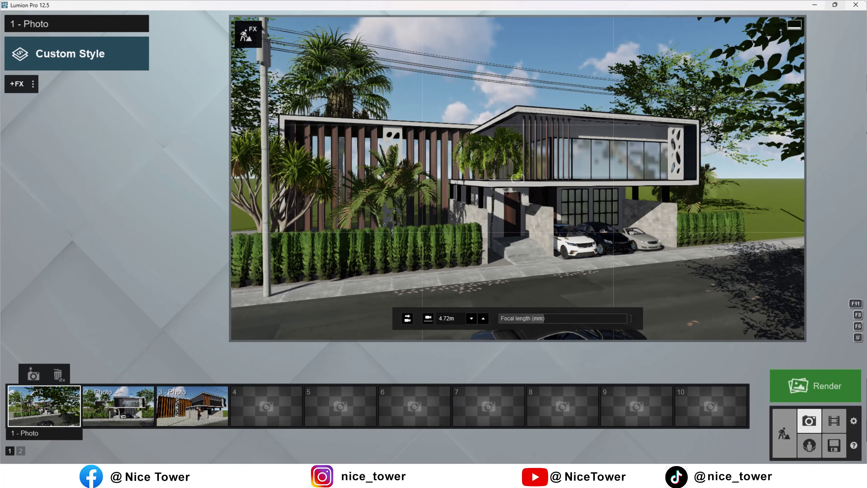
pyautogui.moveTo(576, 272); pyautogui.dragTo(565, 275, button='right')
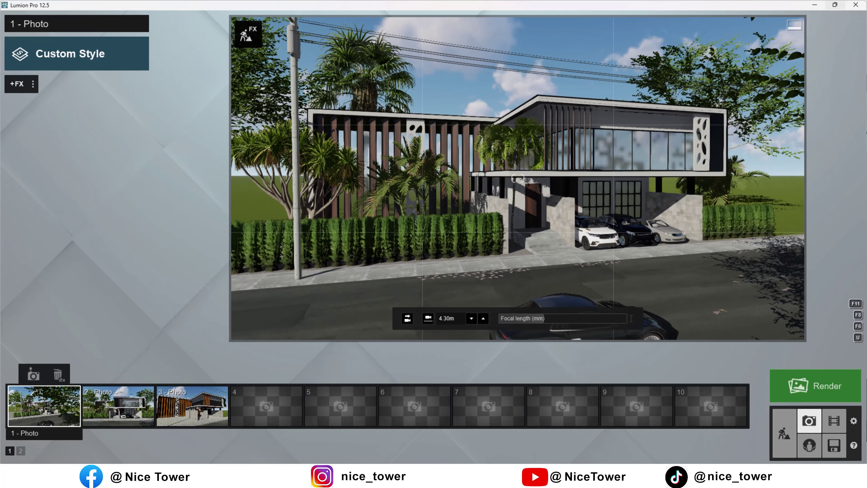
pyautogui.press('e')
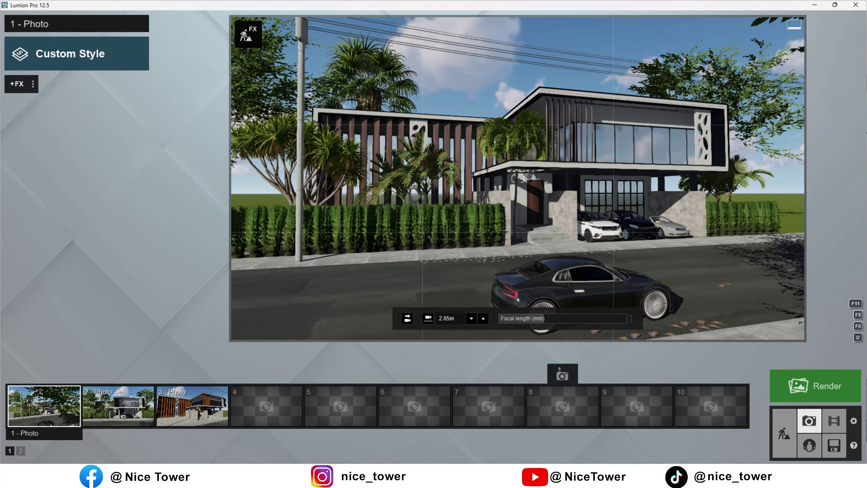
pyautogui.press('w')
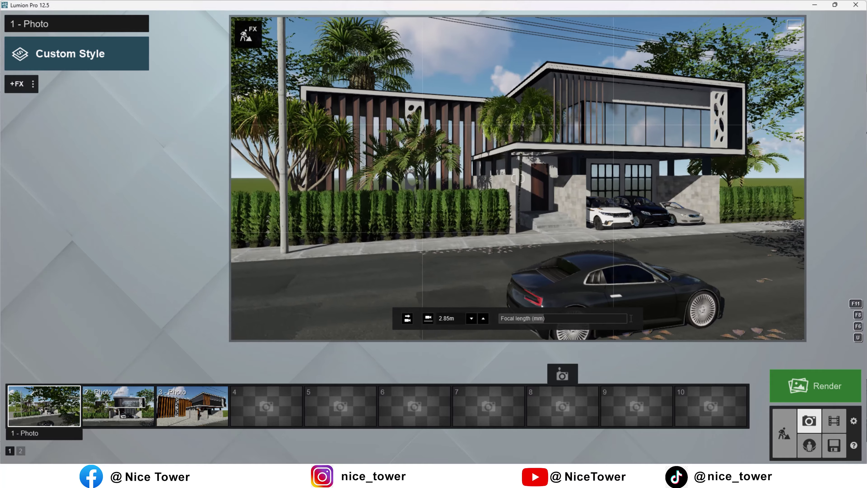
pyautogui.press('q')
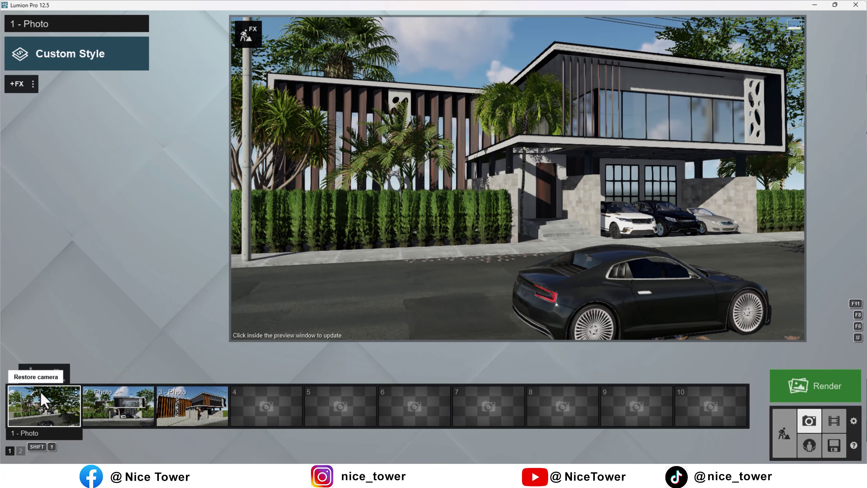
pyautogui.click(33, 375)
# Lower the second photo's camera and move it closer to the house
pyautogui.click(118, 406)
pyautogui.press('q')
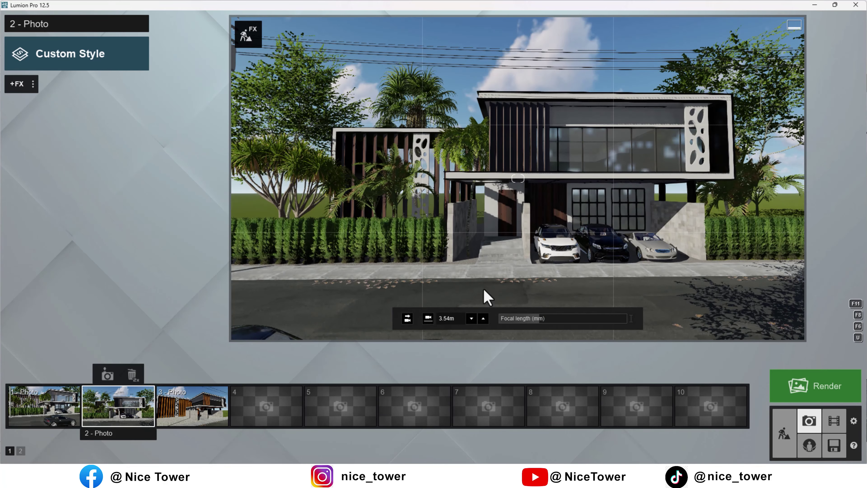
pyautogui.press('q')
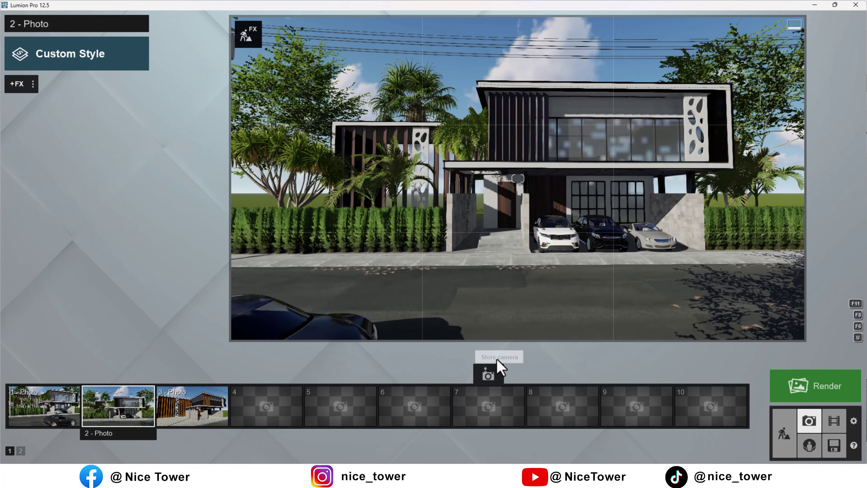
pyautogui.press('w')
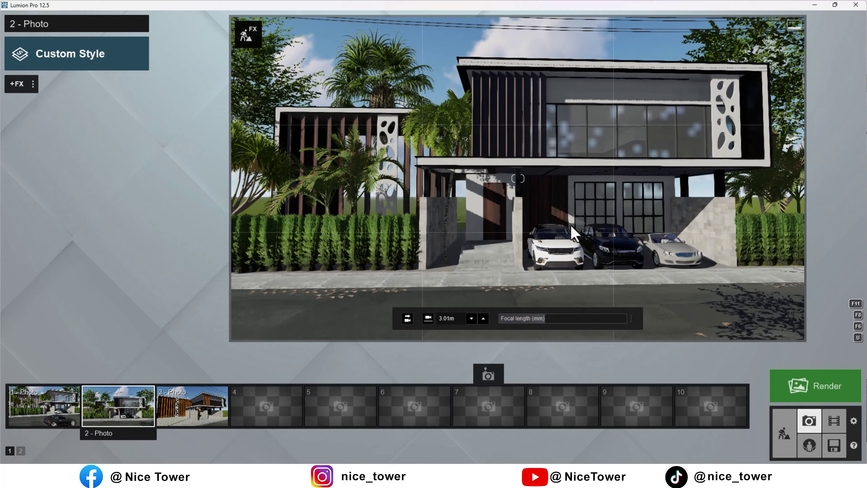
pyautogui.press('q')
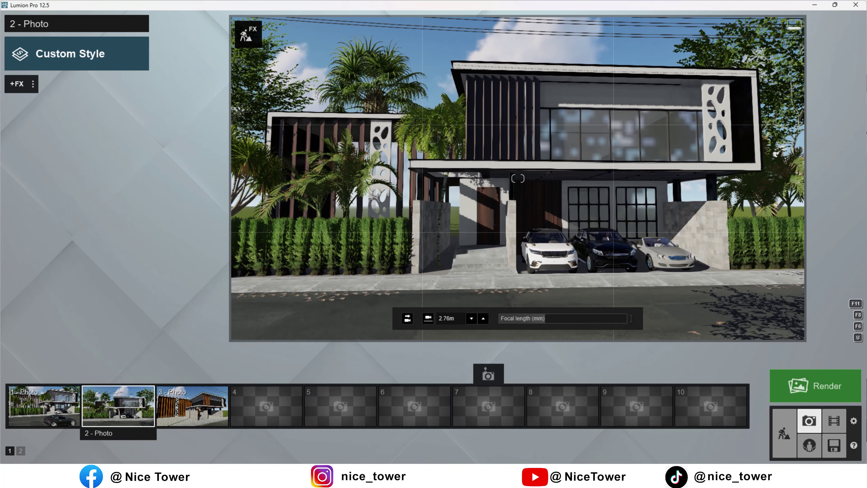
# Tilt and store the third photo's camera, then lower the first shot's camera again
pyautogui.click(173, 401)
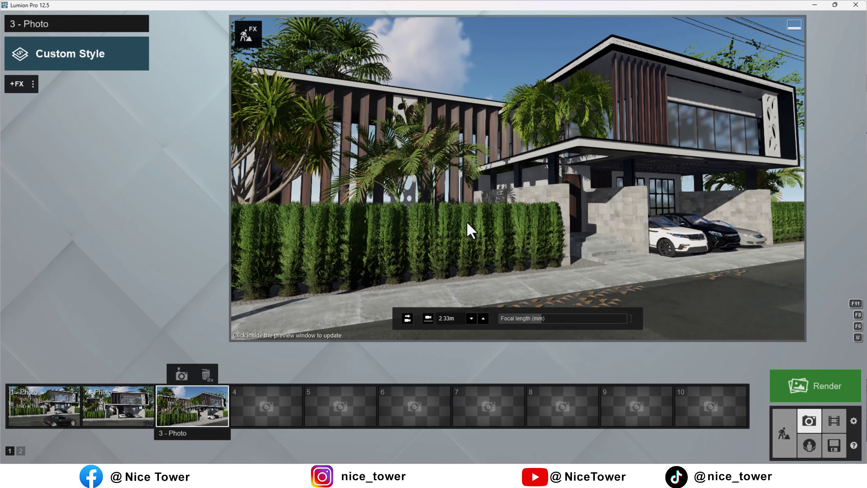
pyautogui.moveTo(466, 221); pyautogui.dragTo(469, 185, button='right')
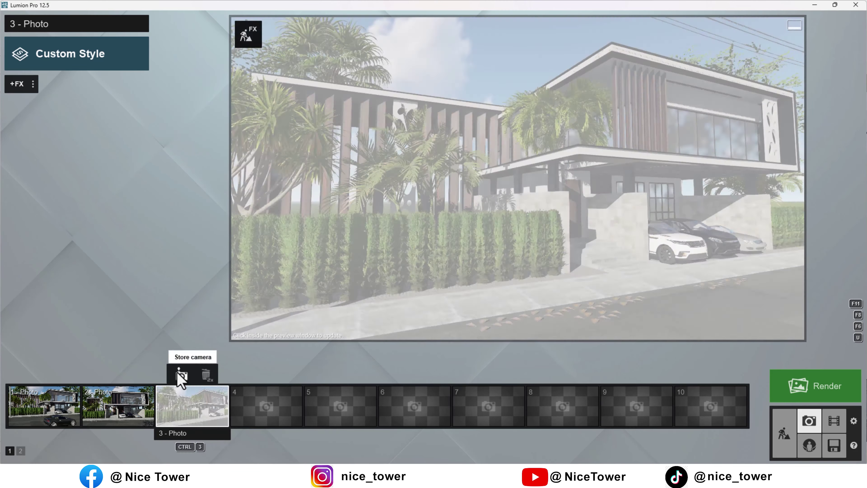
pyautogui.click(56, 408)
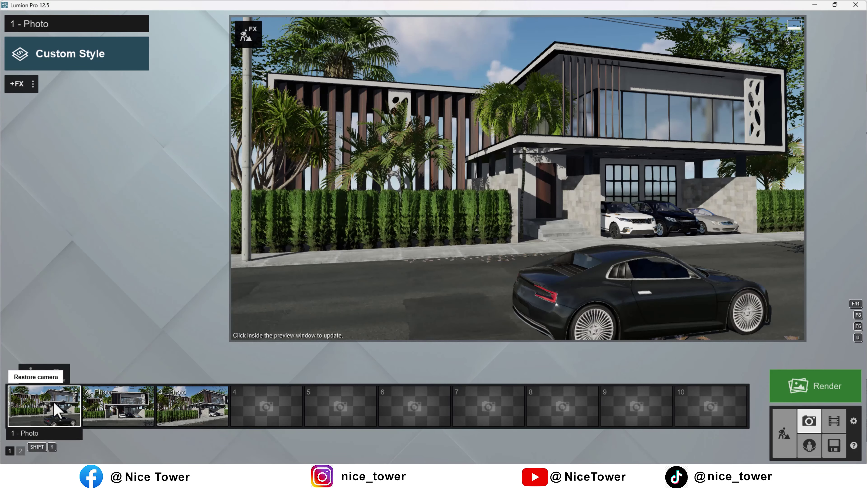
pyautogui.click(104, 406)
pyautogui.click(209, 406)
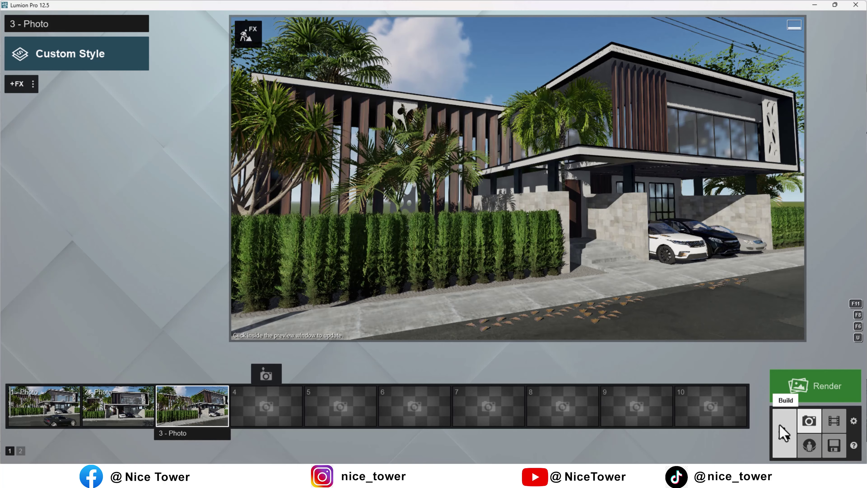
pyautogui.click(39, 412)
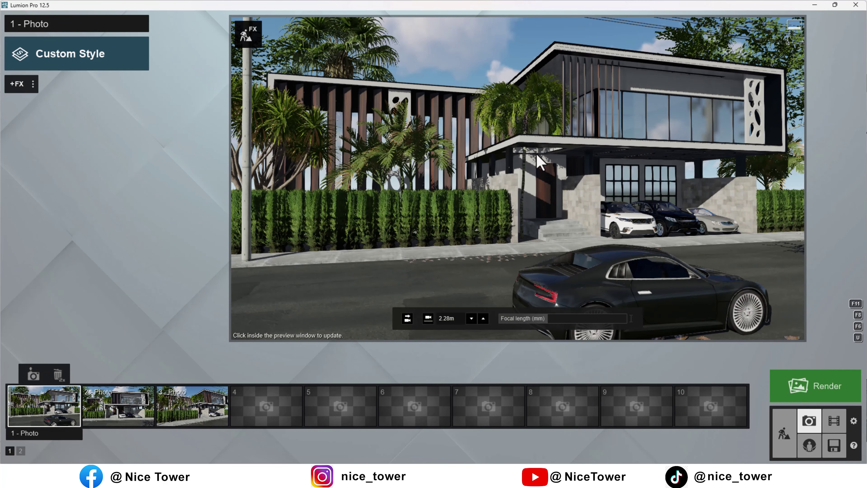
pyautogui.press('q')
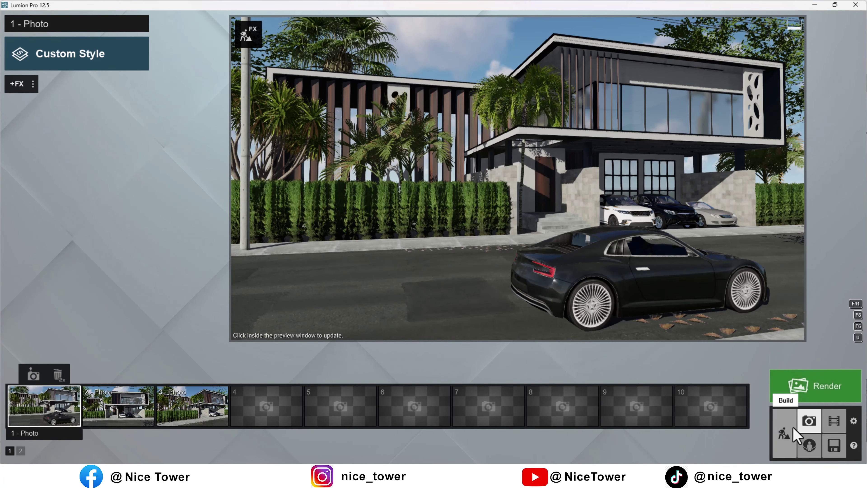
pyautogui.click(785, 433)
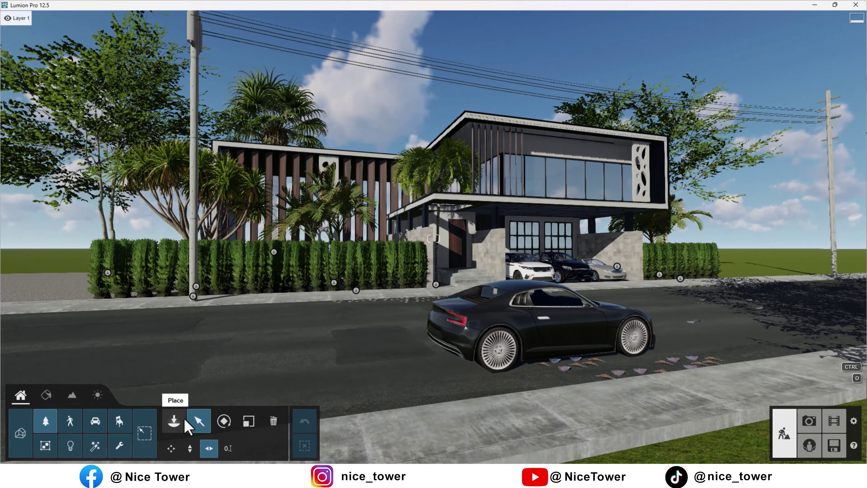
# Turn on Show driver for the black SportsCar 003 on the road
pyautogui.moveTo(550, 328); pyautogui.dragTo(393, 321, button='right')
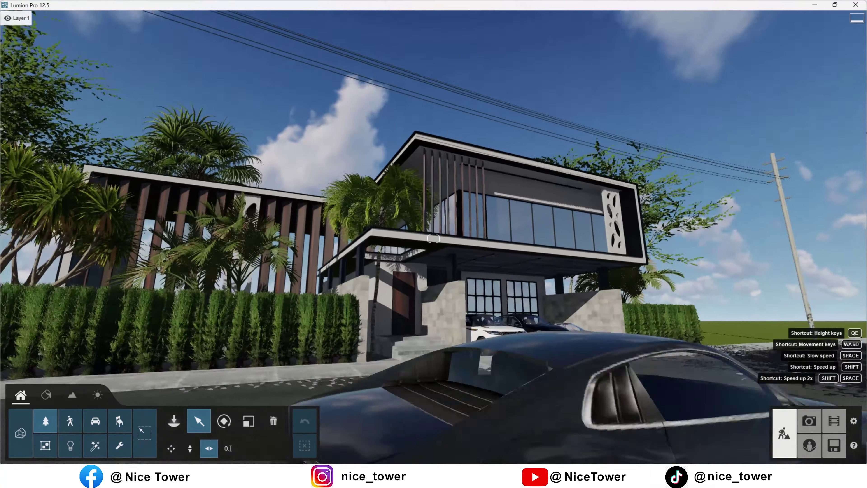
pyautogui.press('s')
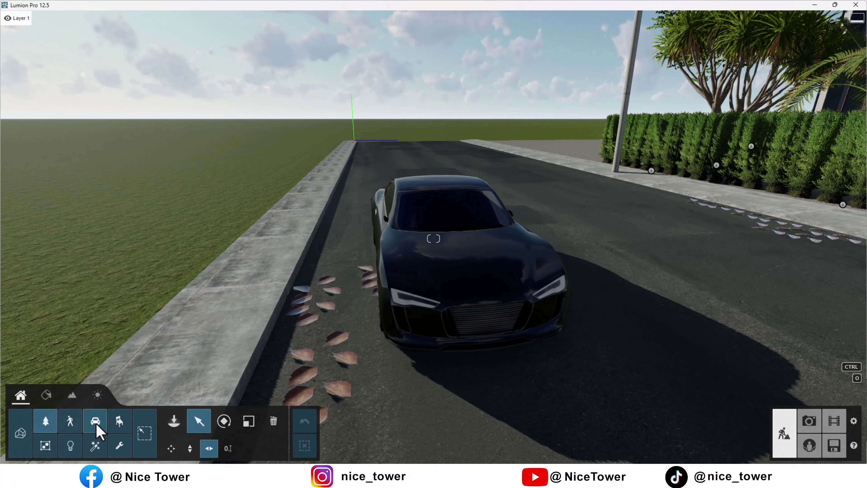
pyautogui.click(443, 272)
pyautogui.click(770, 137)
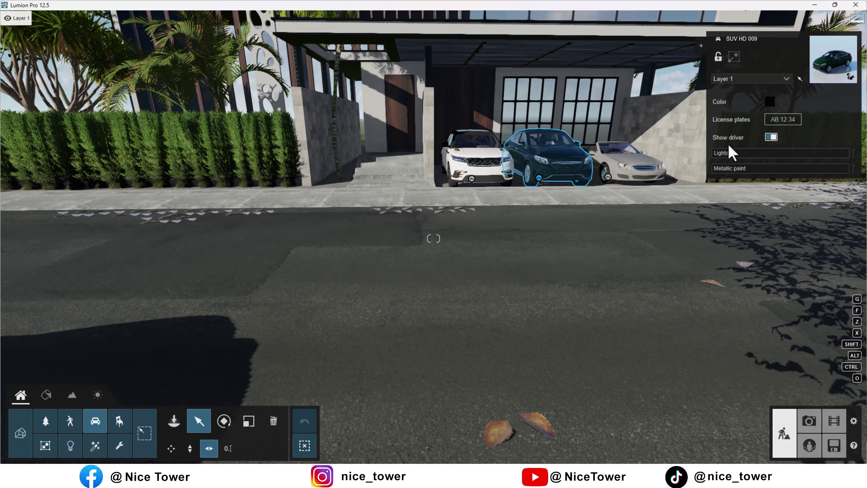
# Lower photo 1's camera slightly to 1.84m
pyautogui.moveTo(759, 152); pyautogui.dragTo(734, 154, button='right')
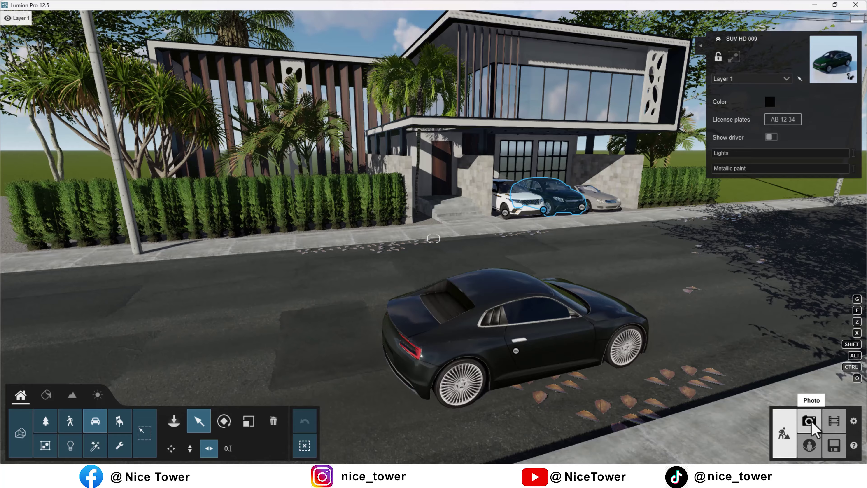
pyautogui.click(809, 420)
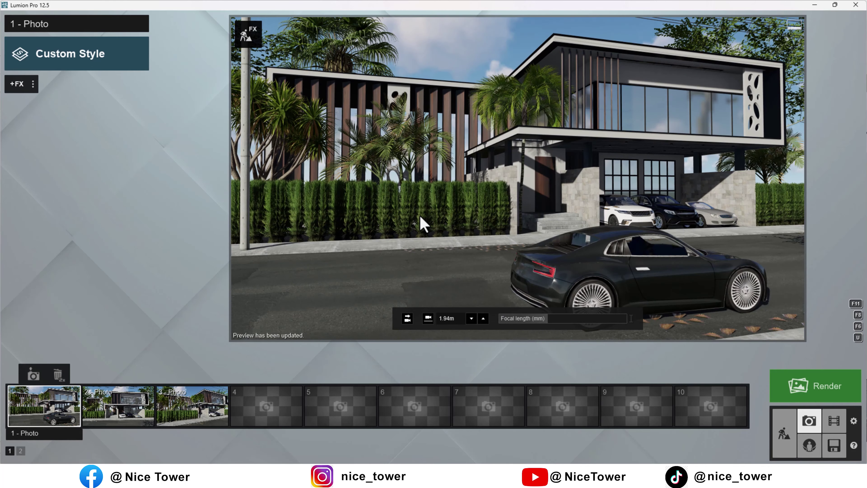
pyautogui.moveTo(469, 205); pyautogui.dragTo(518, 178, button='right')
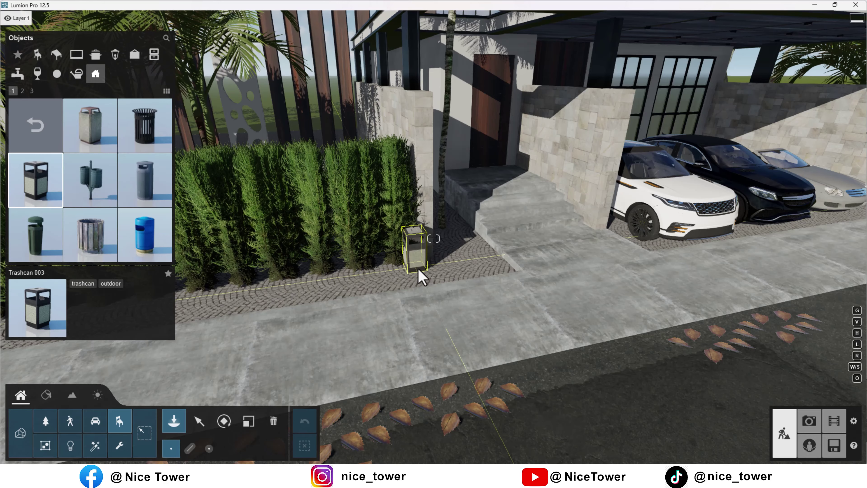
# Place the Trashcan 003 by the entrance hedge and a Sweet Box bush beside it
pyautogui.click(429, 269)
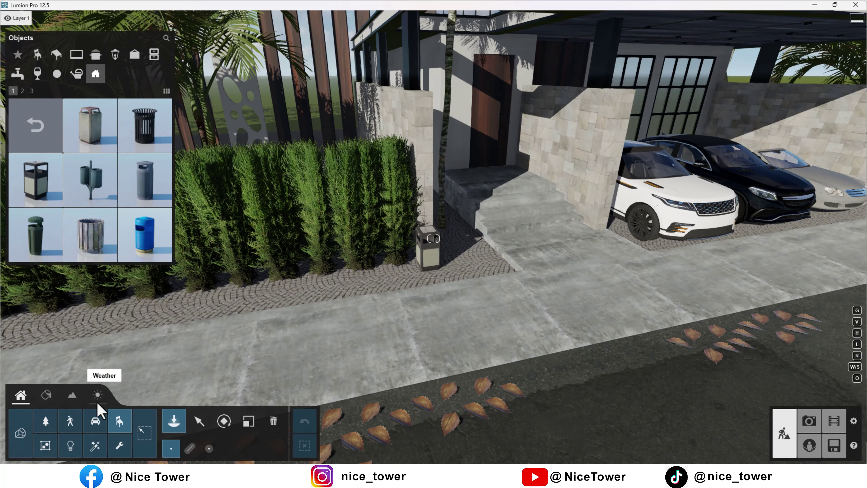
pyautogui.click(39, 426)
pyautogui.click(153, 55)
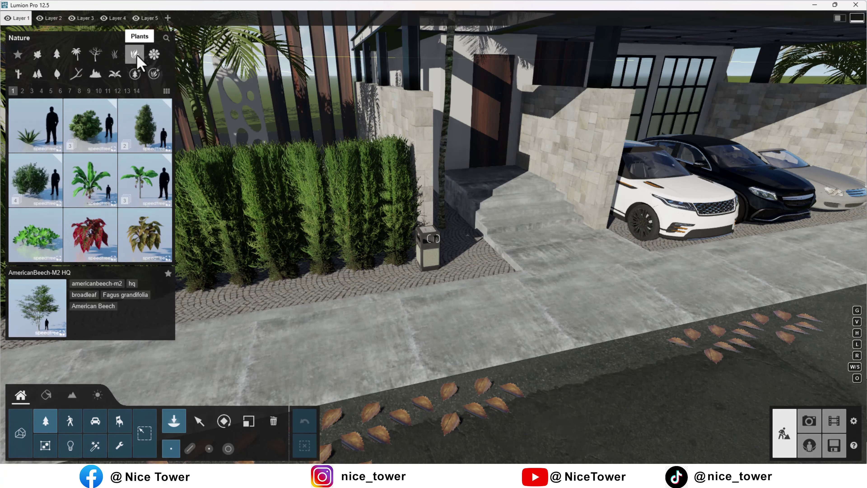
pyautogui.click(31, 90)
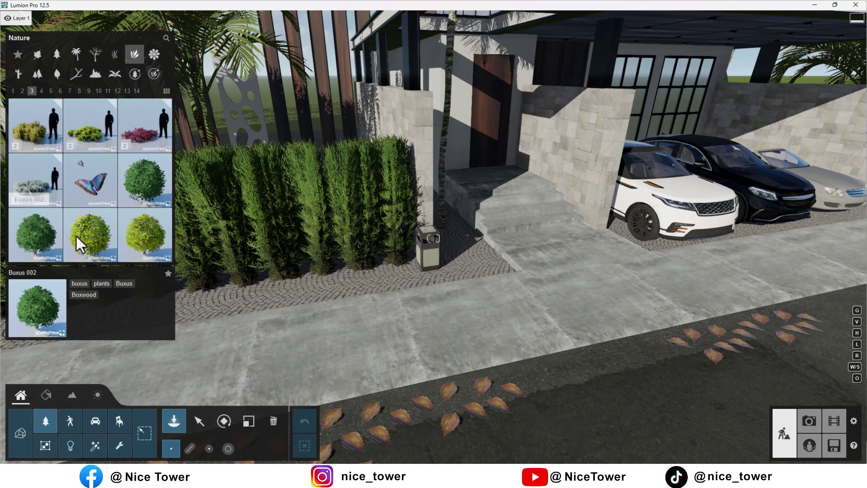
pyautogui.click(41, 90)
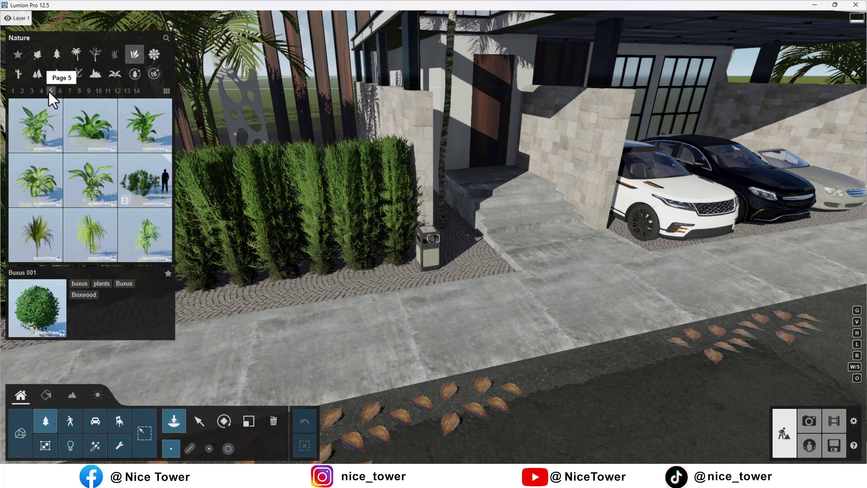
pyautogui.click(60, 90)
pyautogui.click(79, 90)
pyautogui.click(98, 90)
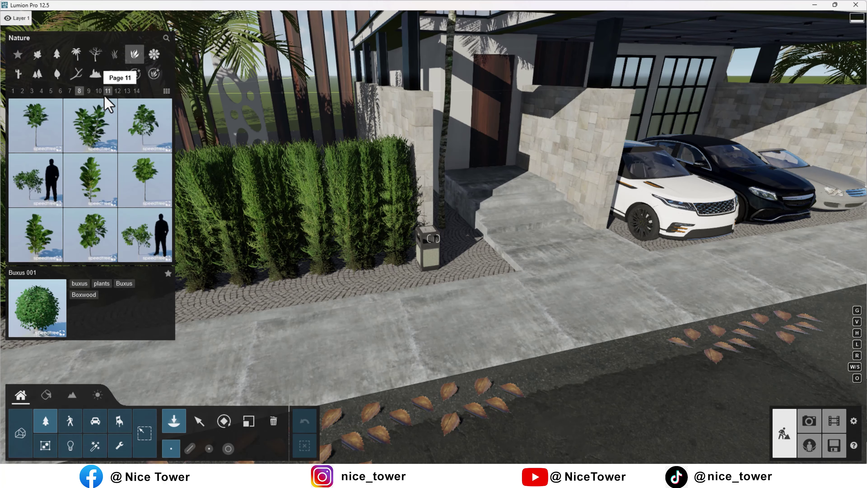
pyautogui.click(129, 94)
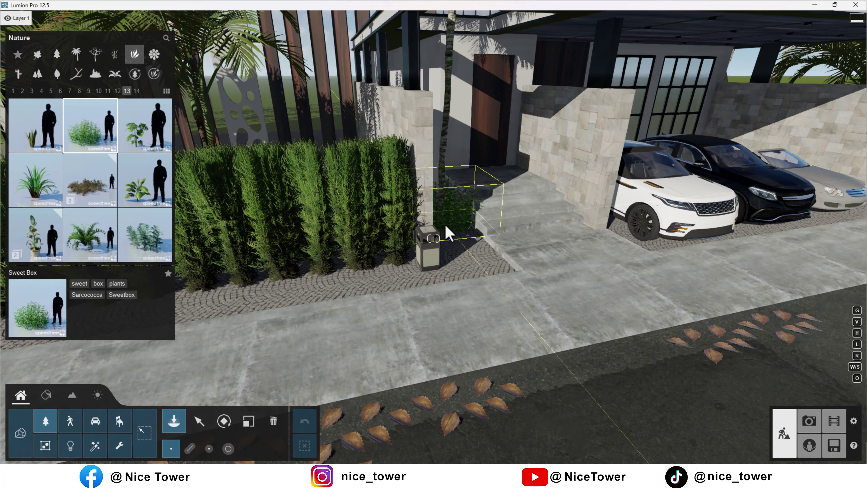
pyautogui.click(448, 234)
pyautogui.press('d')
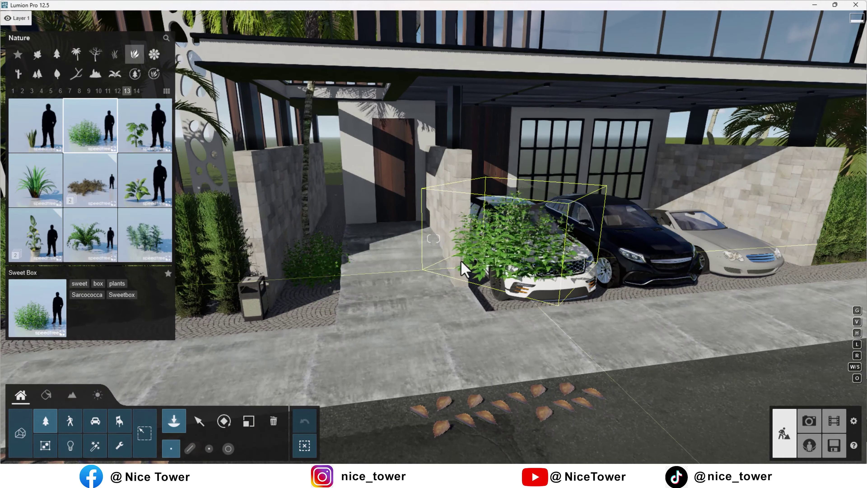
pyautogui.press('Escape')
# Browse the Nature tree categories to the broadleaf collection holding the AmericanBeech-S2 HQ
pyautogui.moveTo(565, 260); pyautogui.dragTo(717, 246, button='right')
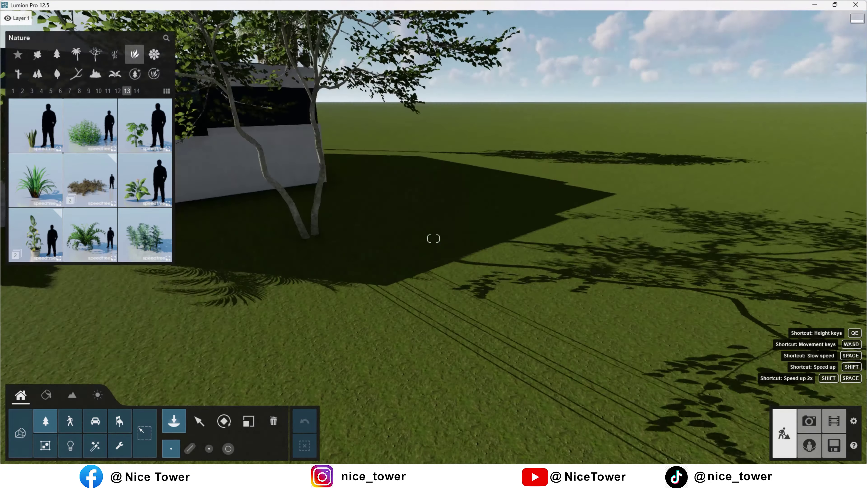
pyautogui.moveTo(434, 239); pyautogui.dragTo(79, 301, button='right')
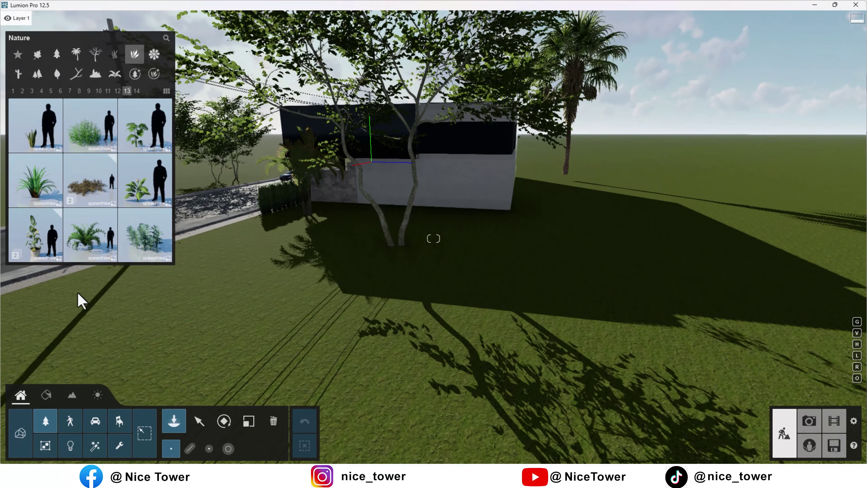
pyautogui.click(95, 54)
pyautogui.click(153, 143)
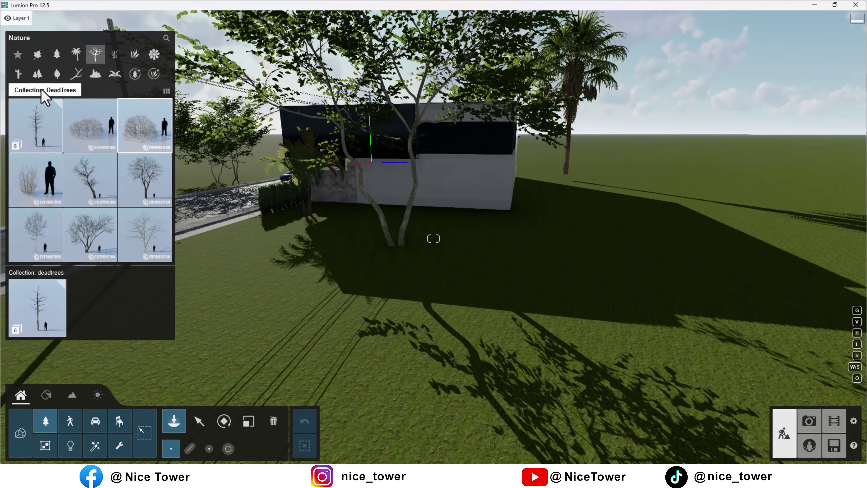
pyautogui.click(37, 55)
pyautogui.click(82, 131)
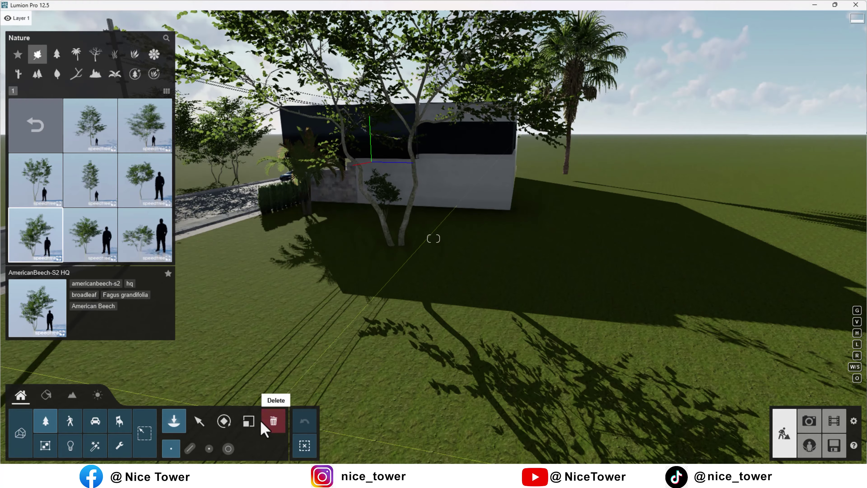
# Resize the AmericanBeech-S2 HQ and move it left behind the palms
pyautogui.click(249, 421)
pyautogui.moveTo(352, 431); pyautogui.dragTo(354, 432)
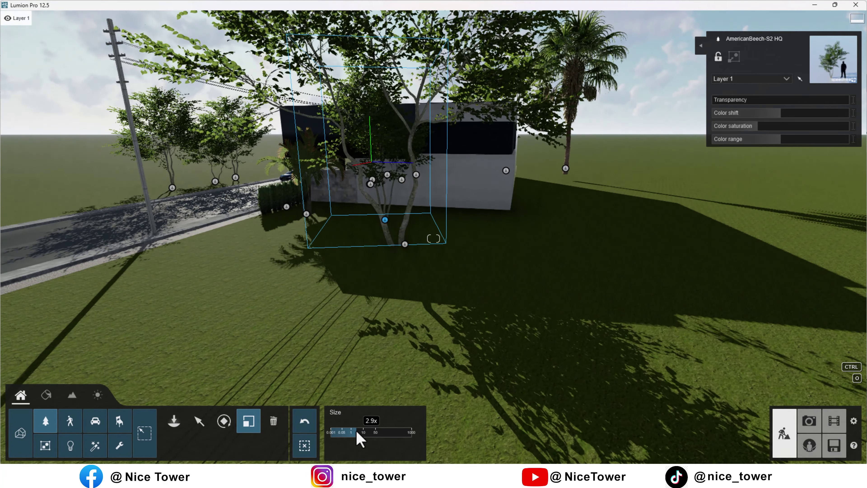
pyautogui.press('w')
pyautogui.press('s')
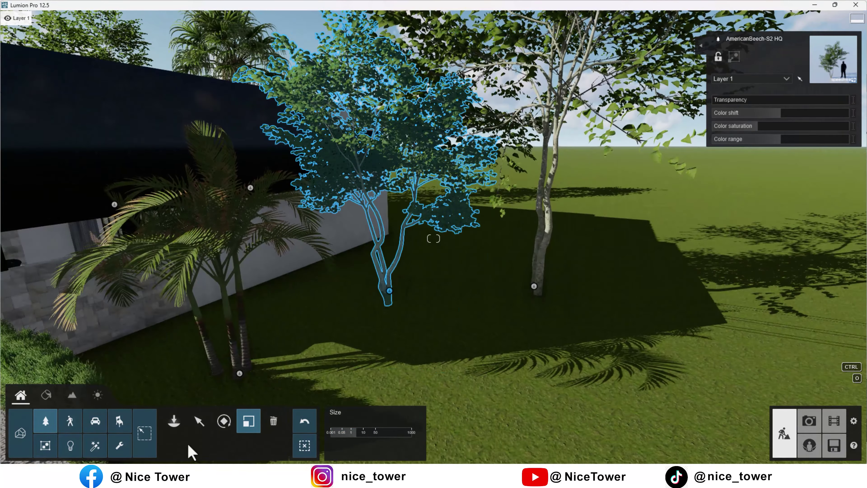
pyautogui.click(198, 421)
pyautogui.moveTo(389, 291); pyautogui.dragTo(341, 302)
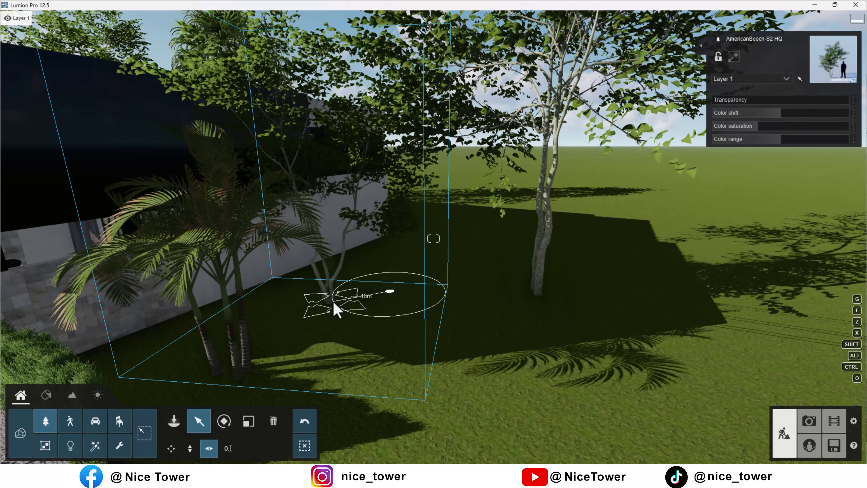
pyautogui.press('w')
pyautogui.press('s')
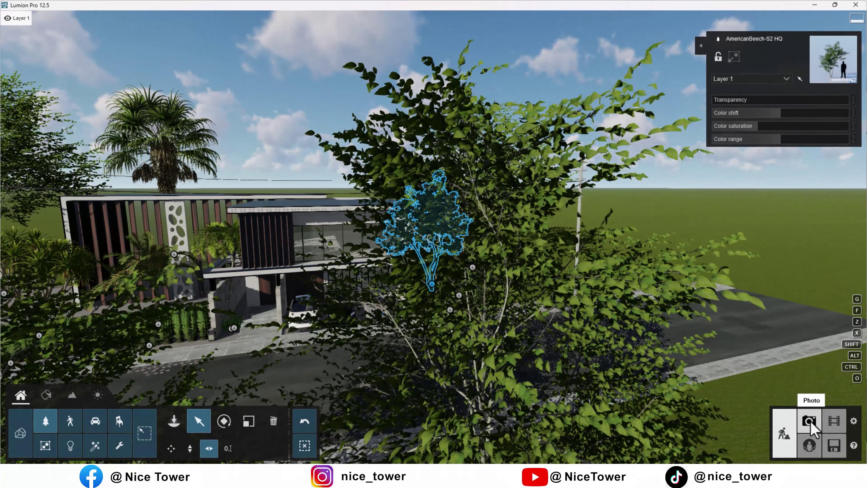
# Review the three saved camera shots, Photo 1, Photo 2 and Photo 3, in Photo mode
pyautogui.click(809, 421)
pyautogui.click(343, 260)
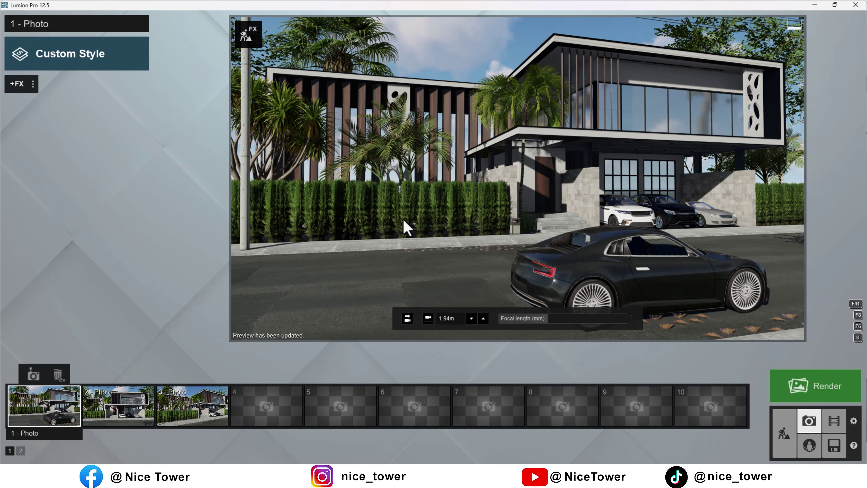
pyautogui.click(120, 408)
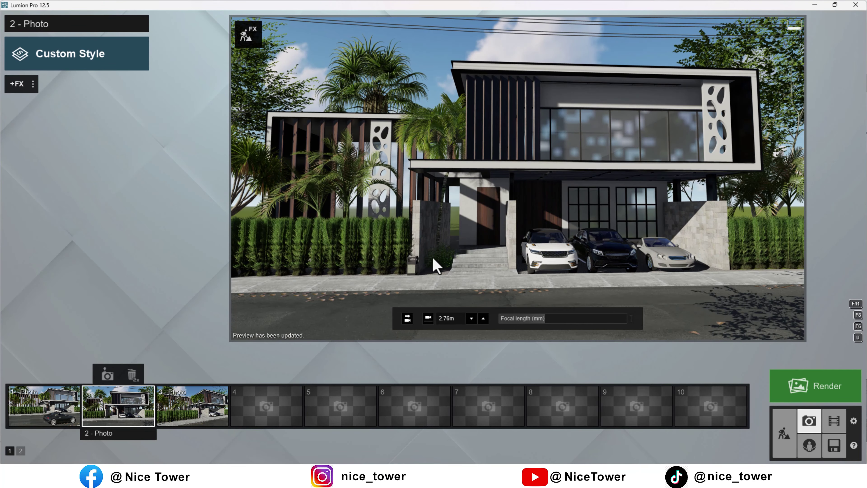
pyautogui.click(197, 413)
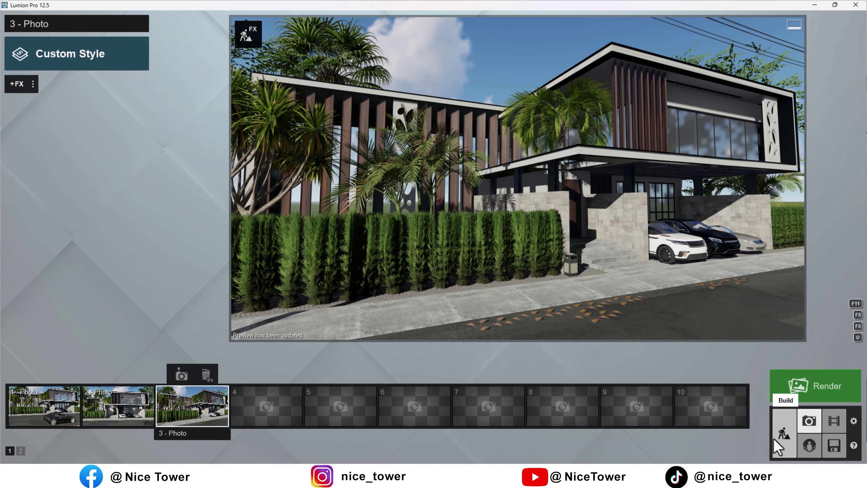
# Select the beech tree beside the house in Build mode, then return to Photo 1
pyautogui.click(781, 434)
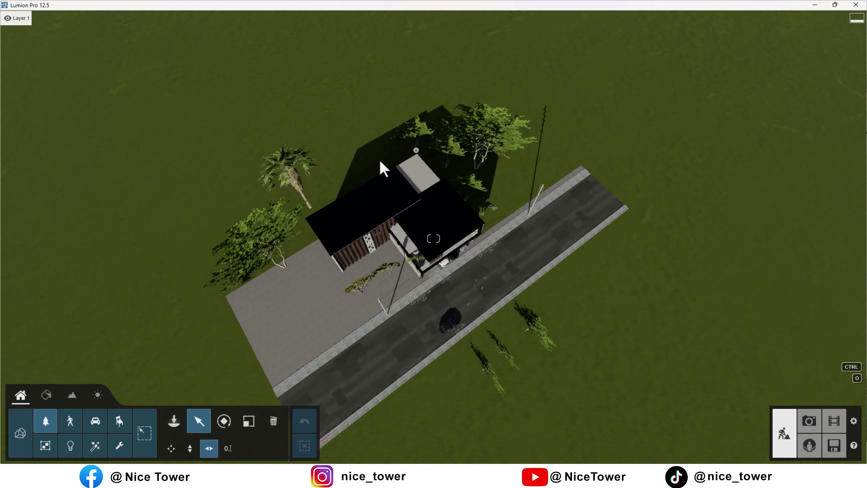
pyautogui.click(350, 183)
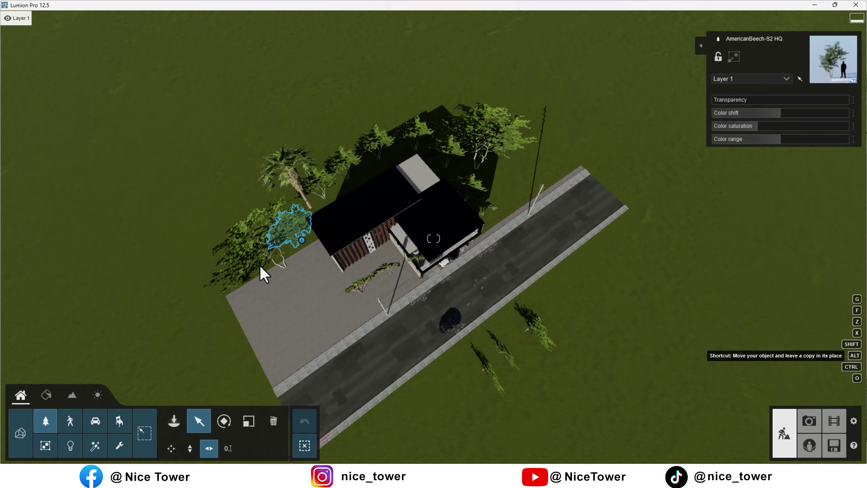
pyautogui.click(809, 421)
pyautogui.click(192, 405)
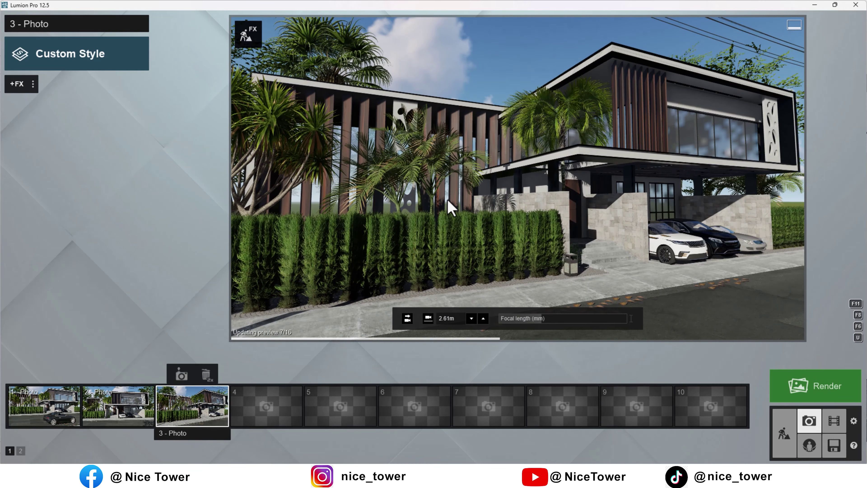
pyautogui.click(141, 403)
pyautogui.click(45, 406)
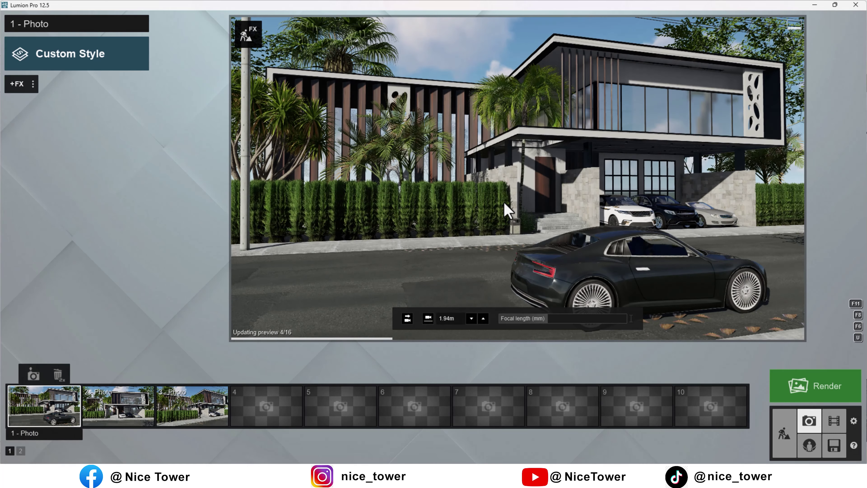
# Add 2-Point Perspective to Photo 1 and apply the Realistic style
pyautogui.click(17, 86)
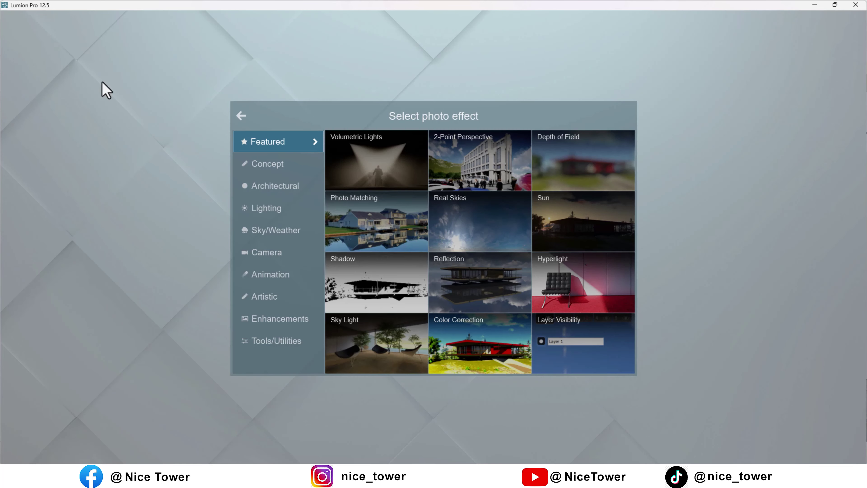
pyautogui.click(487, 161)
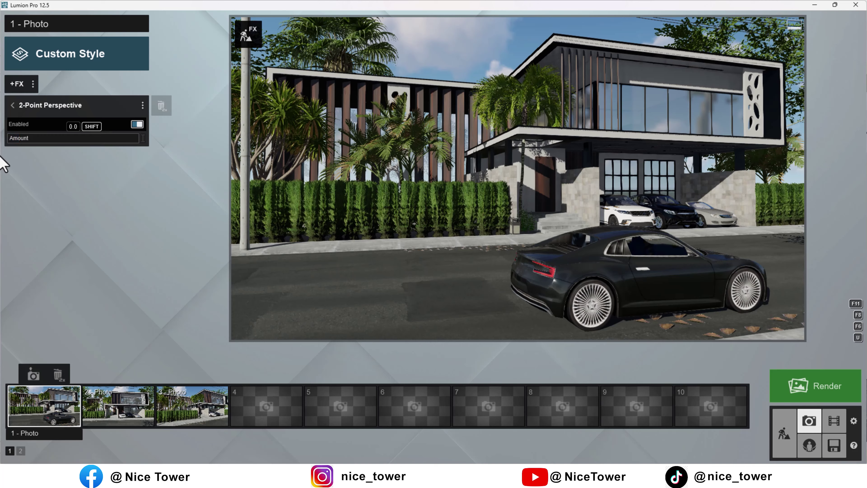
pyautogui.click(51, 70)
pyautogui.click(440, 182)
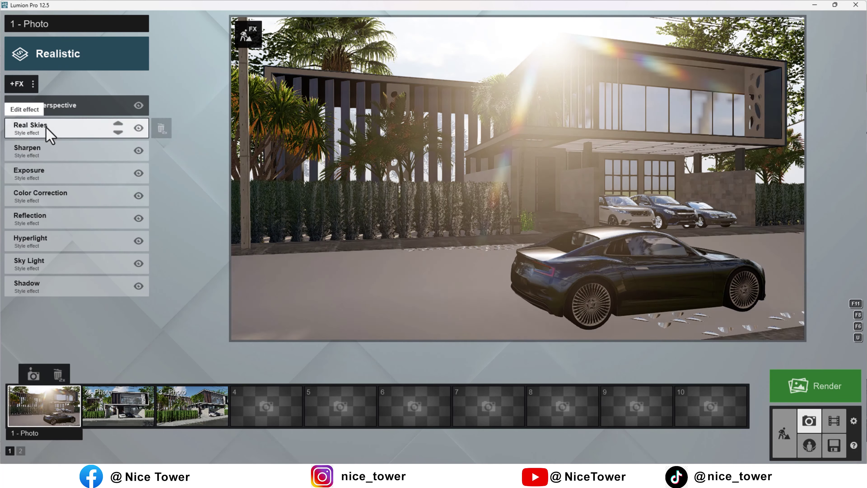
# Set an overcast Real Skies sky with brightness raised to 2.0
pyautogui.click(48, 131)
pyautogui.click(574, 100)
pyautogui.click(431, 93)
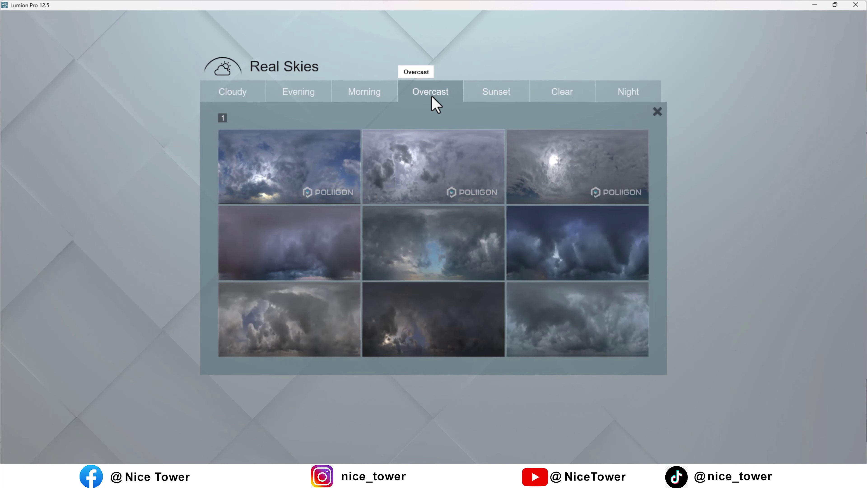
pyautogui.click(430, 173)
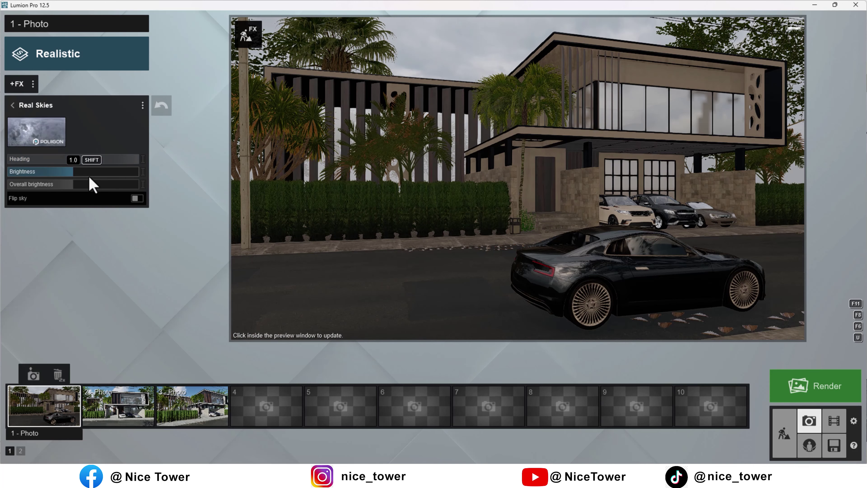
pyautogui.moveTo(91, 172); pyautogui.dragTo(191, 171)
pyautogui.click(313, 186)
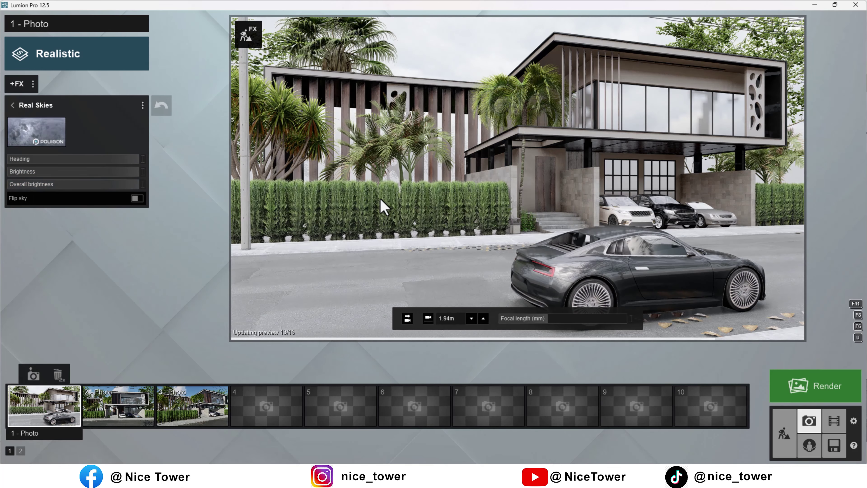
# Look through the Sharpen and Exposure effect settings without changing them
pyautogui.click(13, 105)
pyautogui.click(32, 143)
pyautogui.click(13, 104)
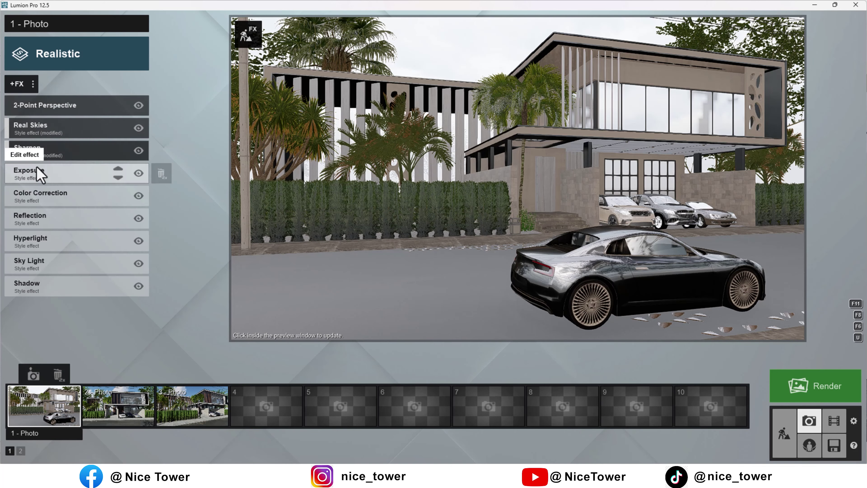
pyautogui.click(34, 170)
pyautogui.click(14, 106)
# Raise the Color Correction brightness and contrast, then open the Reflection effect
pyautogui.click(52, 198)
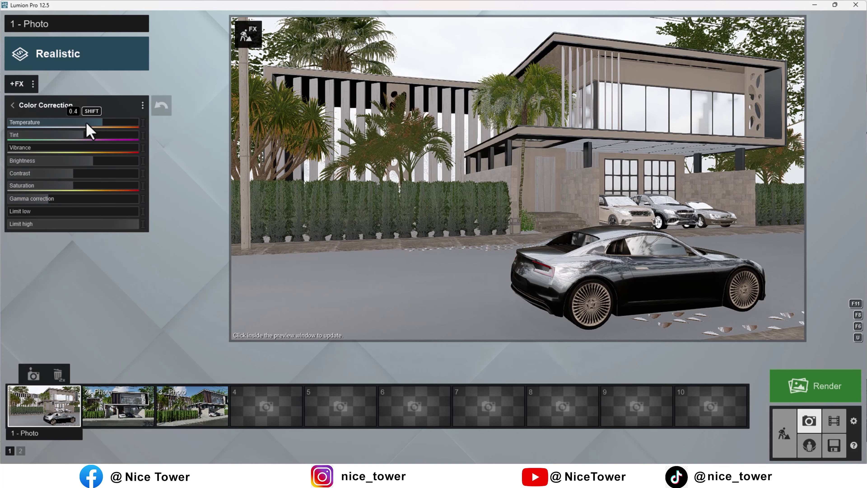
pyautogui.click(70, 161)
pyautogui.moveTo(518, 178)
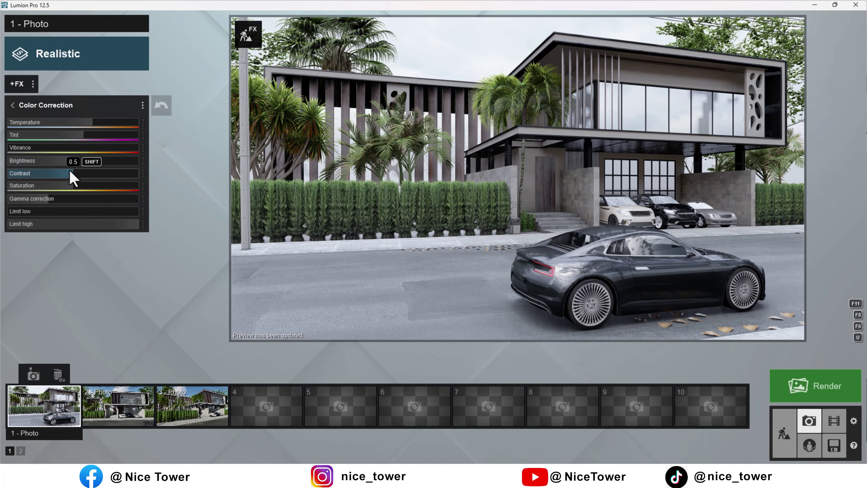
pyautogui.moveTo(70, 171); pyautogui.dragTo(77, 176)
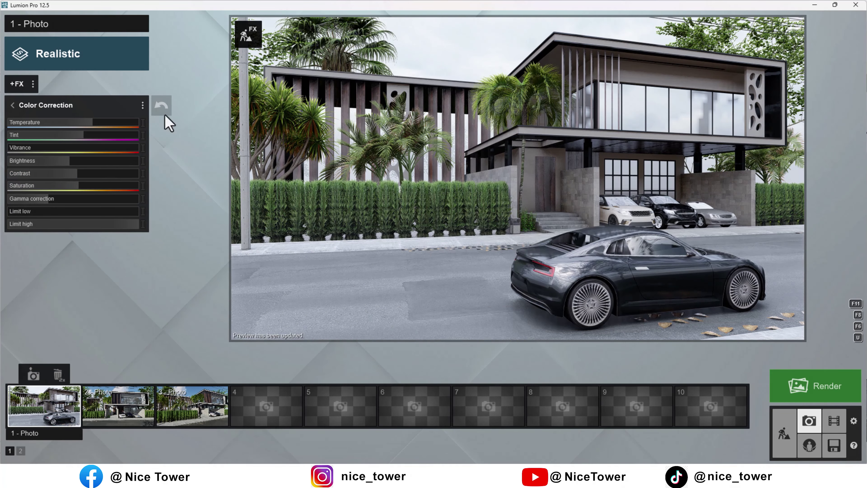
pyautogui.click(13, 105)
pyautogui.click(65, 219)
# Add reflection planes on the left wall, upper glass windows and lower windows
pyautogui.click(62, 177)
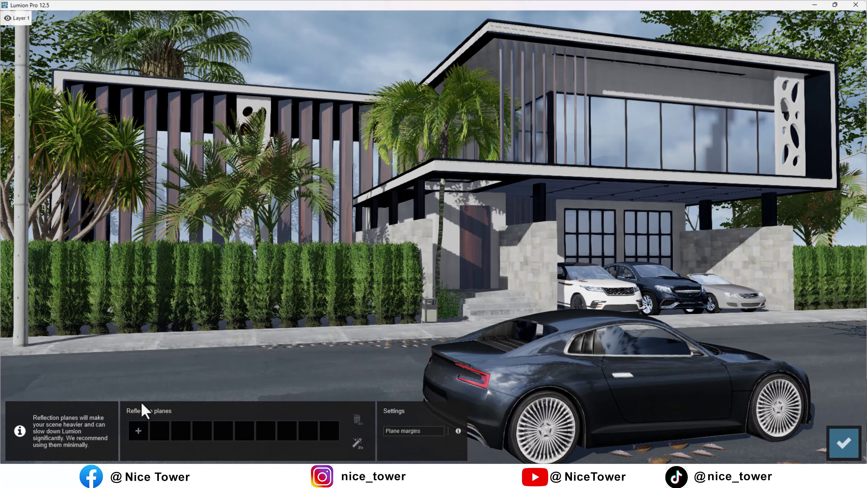
pyautogui.click(160, 430)
pyautogui.click(335, 174)
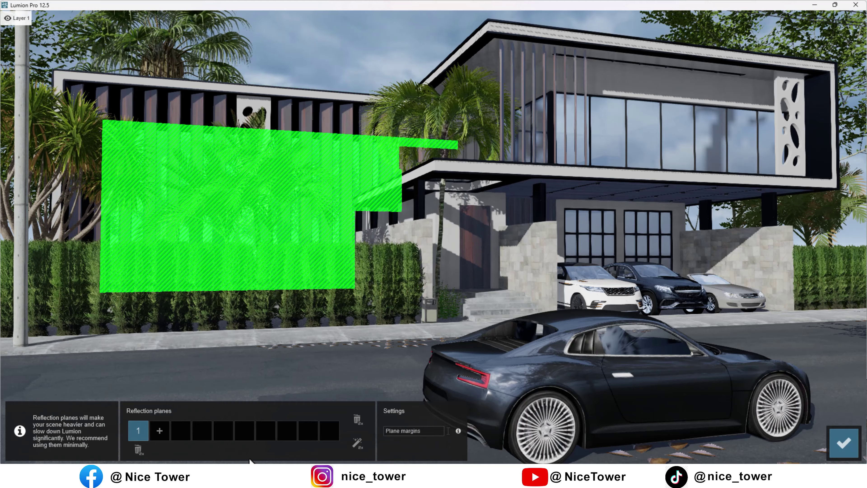
pyautogui.click(159, 430)
pyautogui.click(602, 132)
pyautogui.click(180, 430)
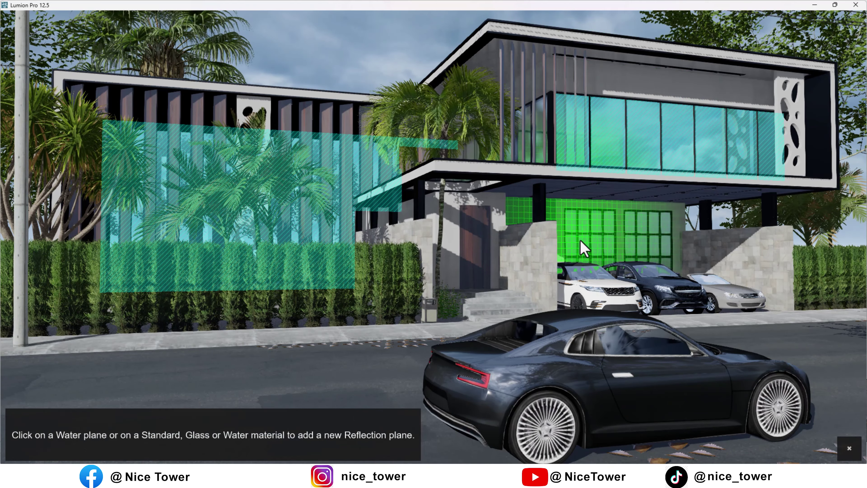
pyautogui.click(580, 246)
# Add planes on more upper glass, the road, door glass and upper fascia, and confirm all seven
pyautogui.click(202, 430)
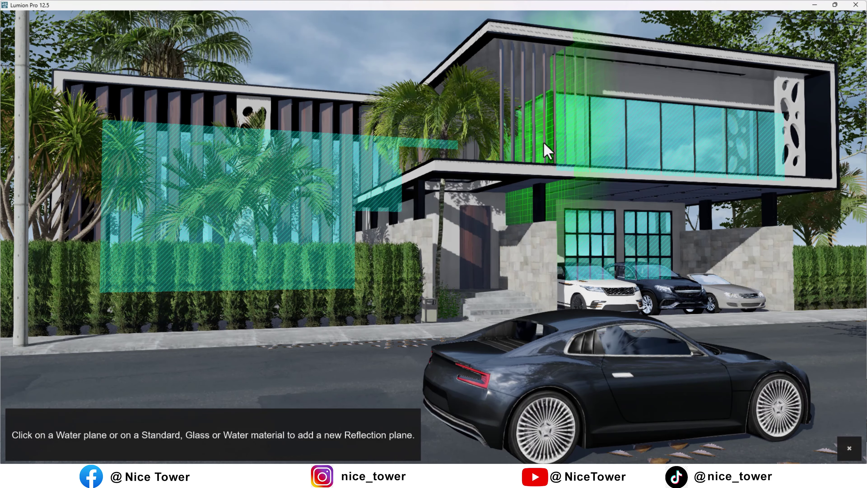
pyautogui.click(546, 150)
pyautogui.click(224, 430)
pyautogui.click(381, 368)
pyautogui.click(244, 431)
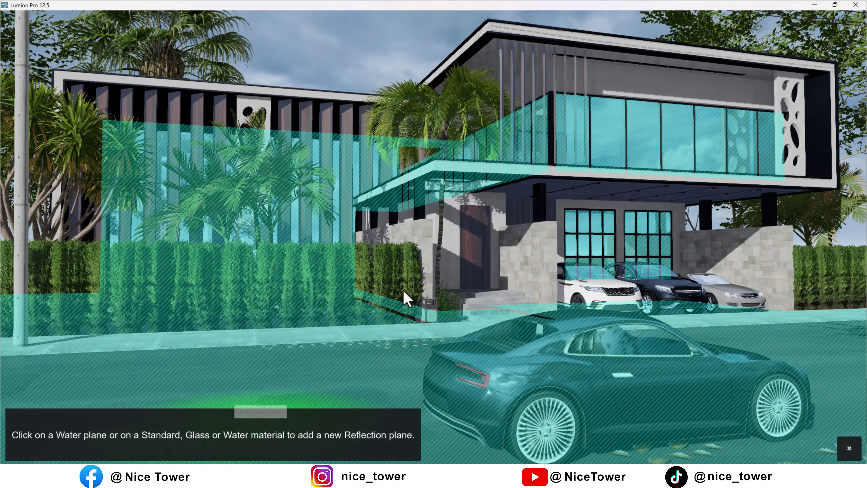
pyautogui.click(478, 232)
pyautogui.click(601, 93)
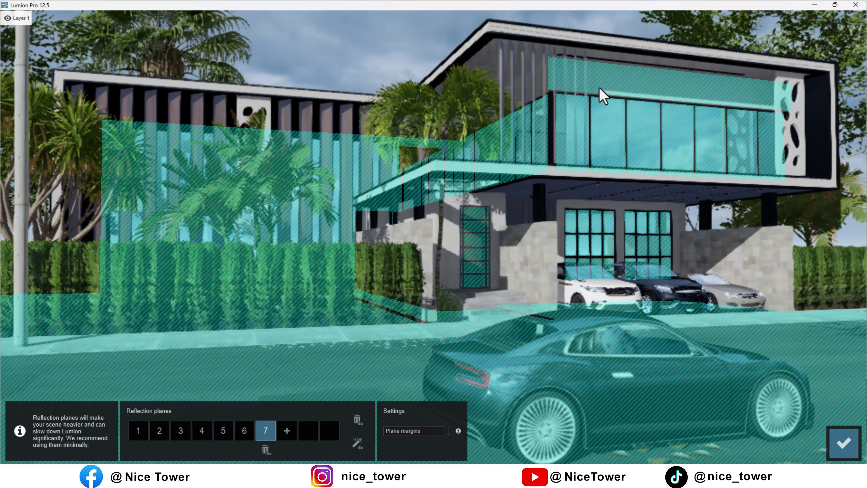
pyautogui.click(843, 444)
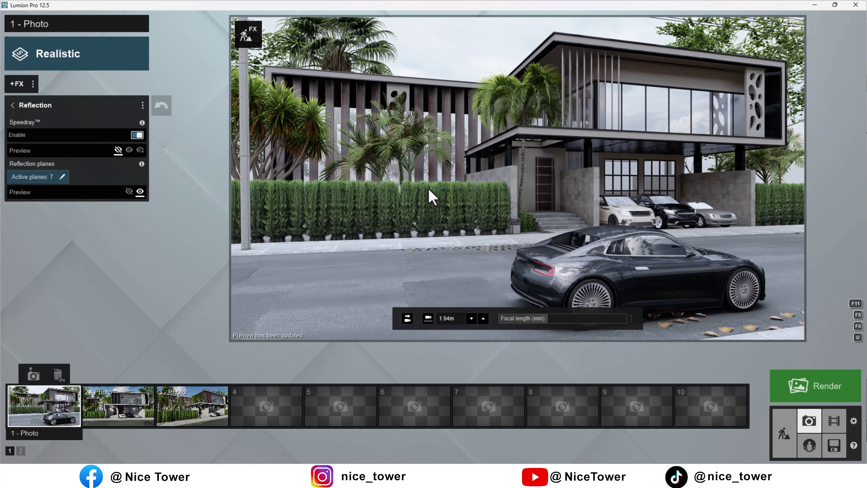
# Add the Hyperlight effect to Photo 1 and refresh the preview
pyautogui.click(13, 105)
pyautogui.click(51, 240)
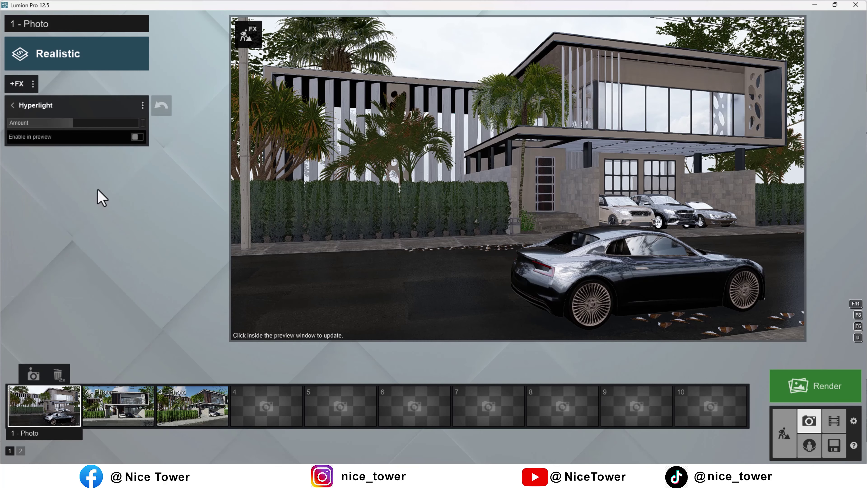
pyautogui.click(137, 137)
pyautogui.click(383, 199)
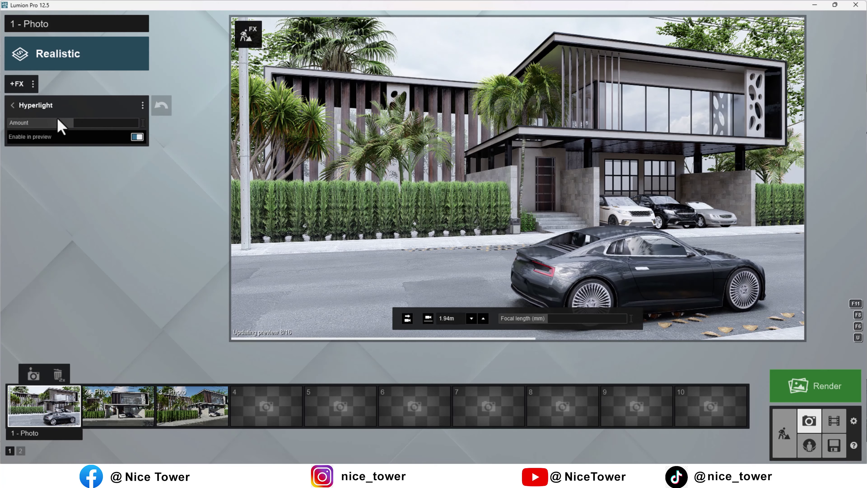
# Add Sky Light with projected reflections enabled and High render quality
pyautogui.click(13, 105)
pyautogui.click(45, 265)
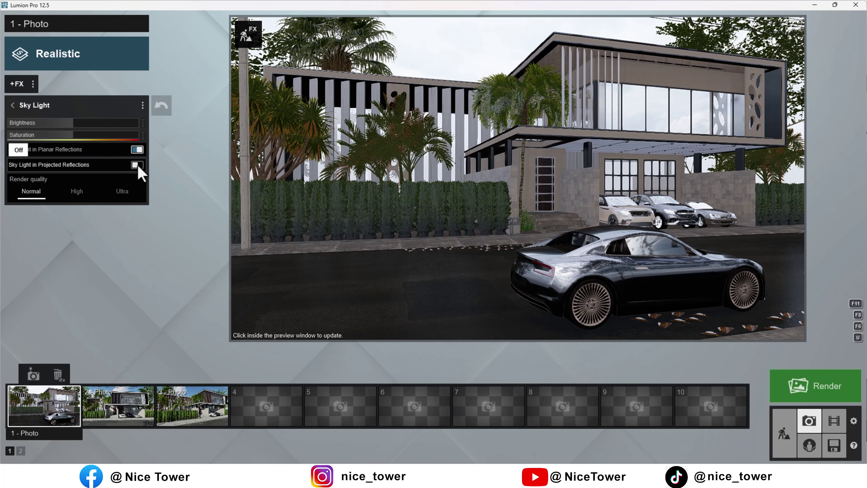
pyautogui.click(317, 216)
pyautogui.moveTo(76, 122)
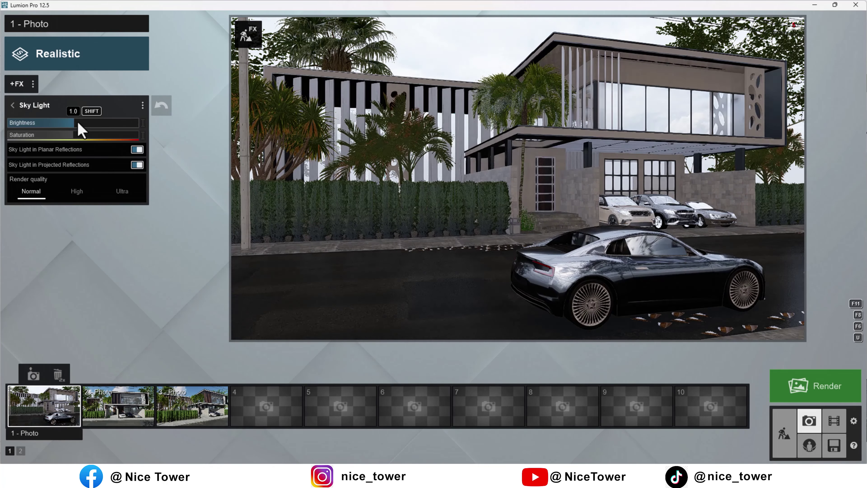
pyautogui.click(348, 265)
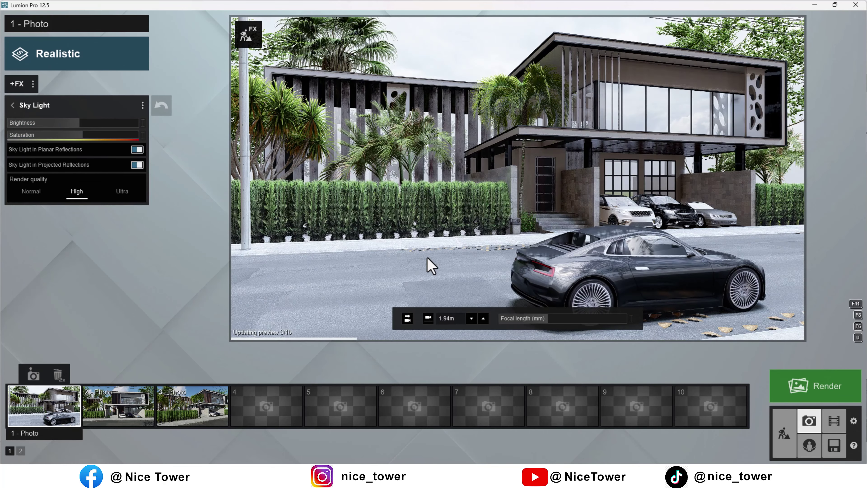
# Add a Shadow effect with Sharp shadow type and soft shadows off
pyautogui.click(14, 107)
pyautogui.click(45, 287)
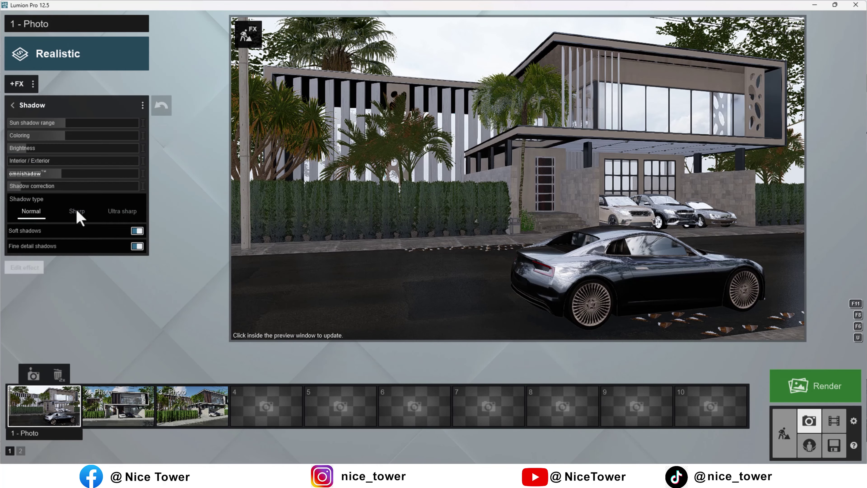
pyautogui.click(317, 218)
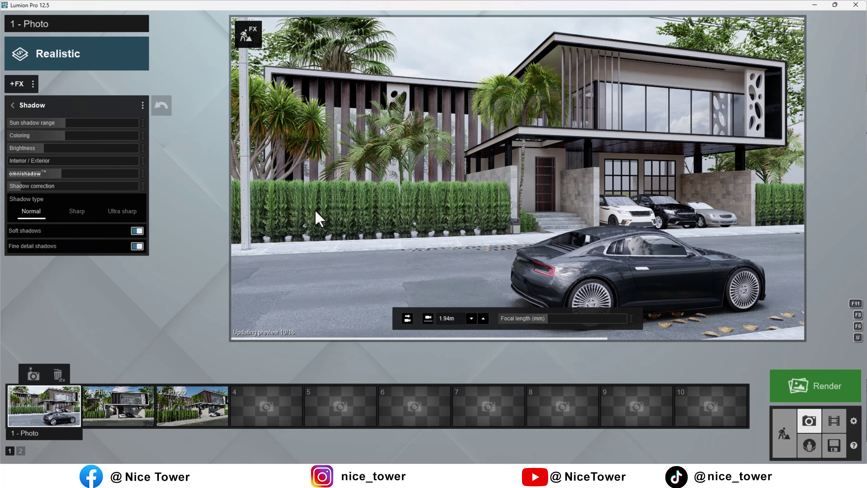
pyautogui.click(77, 211)
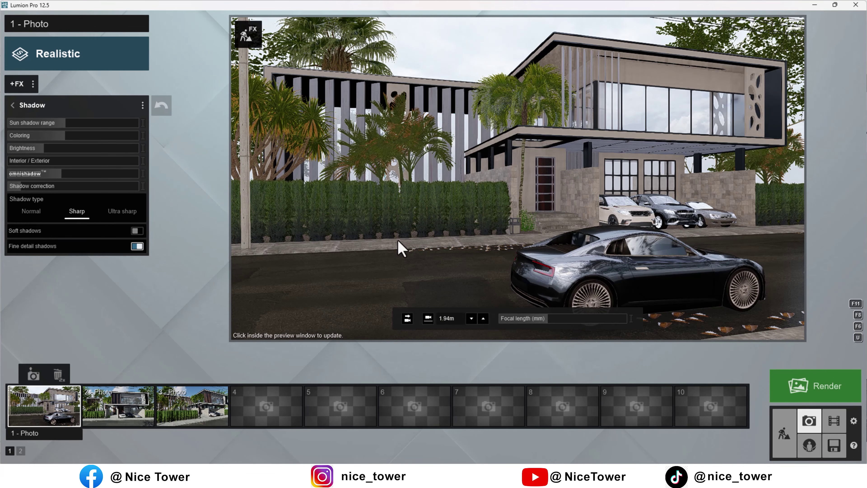
pyautogui.click(398, 243)
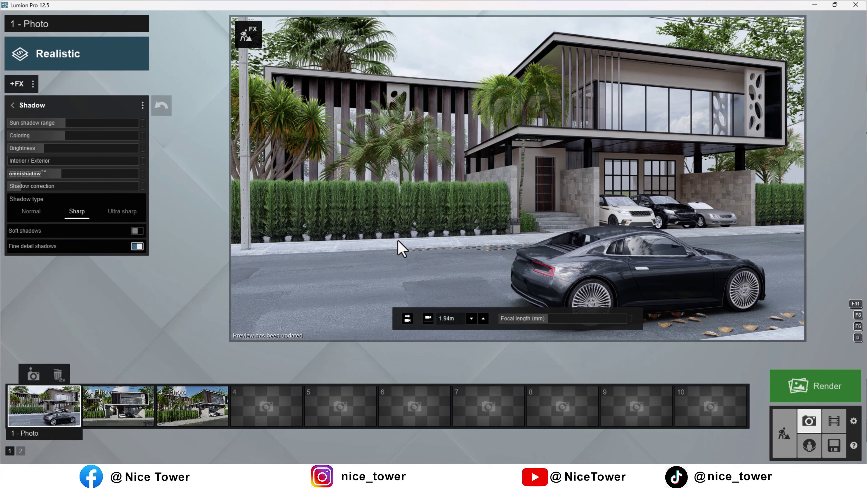
# Lower the camera to 1.70 m and tilt it up to frame the house
pyautogui.moveTo(398, 241); pyautogui.dragTo(398, 259, button='middle')
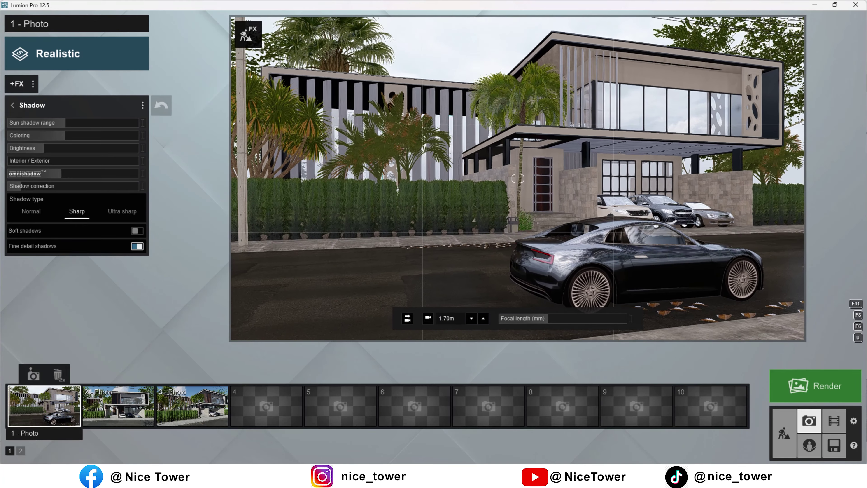
pyautogui.moveTo(397, 260); pyautogui.dragTo(397, 243, button='right')
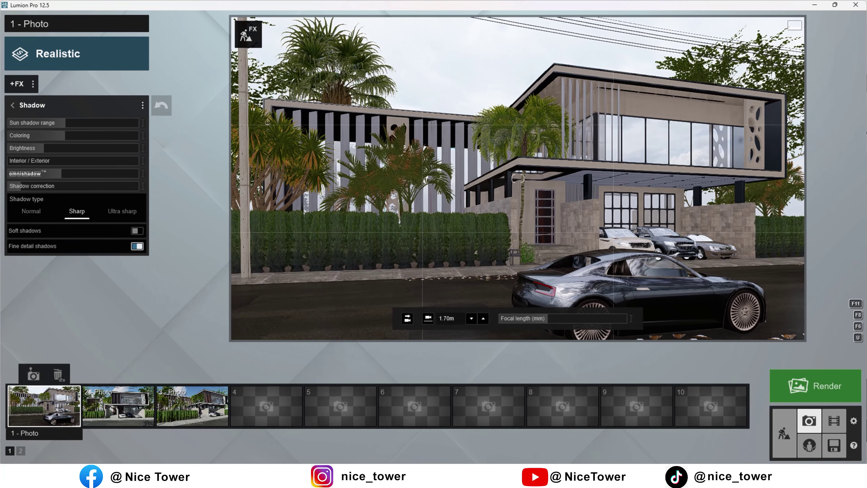
pyautogui.click(426, 189)
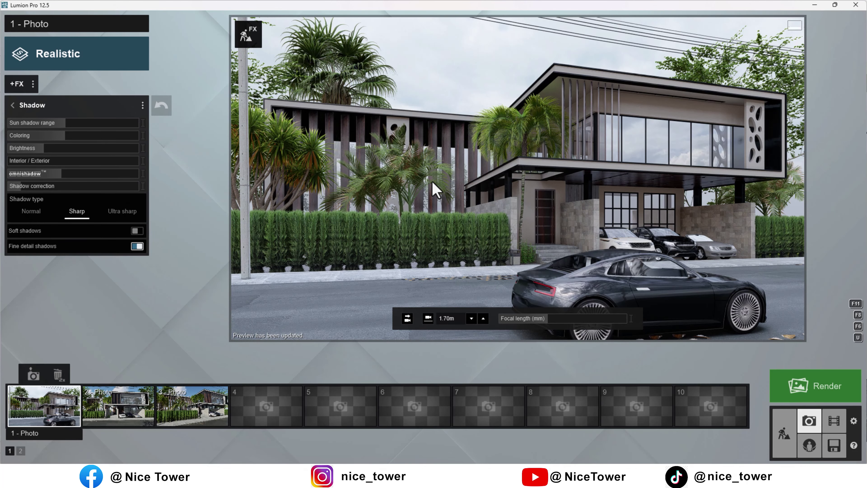
pyautogui.click(12, 106)
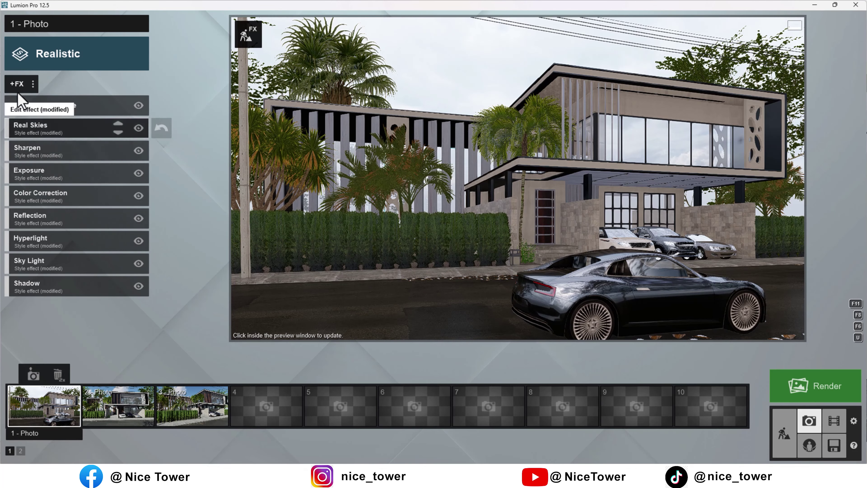
# Add a low-density Fog effect from Sky/Weather to Photo 1, then return to Build mode
pyautogui.click(21, 83)
pyautogui.click(288, 231)
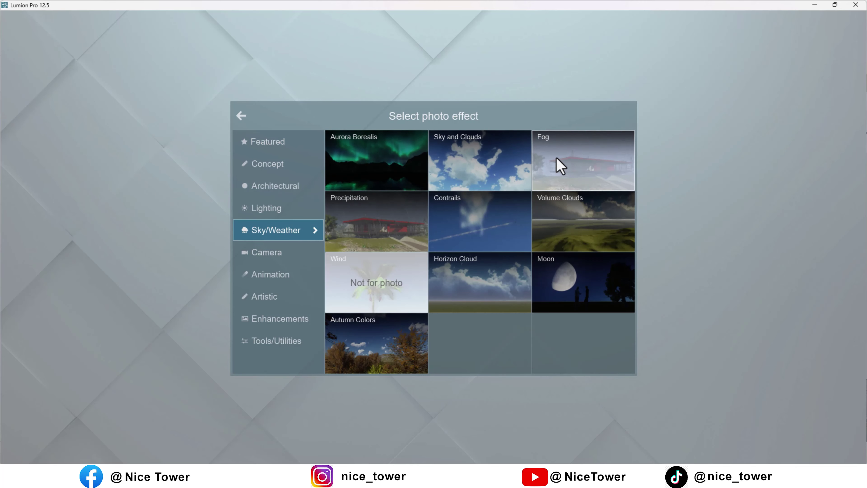
pyautogui.click(565, 157)
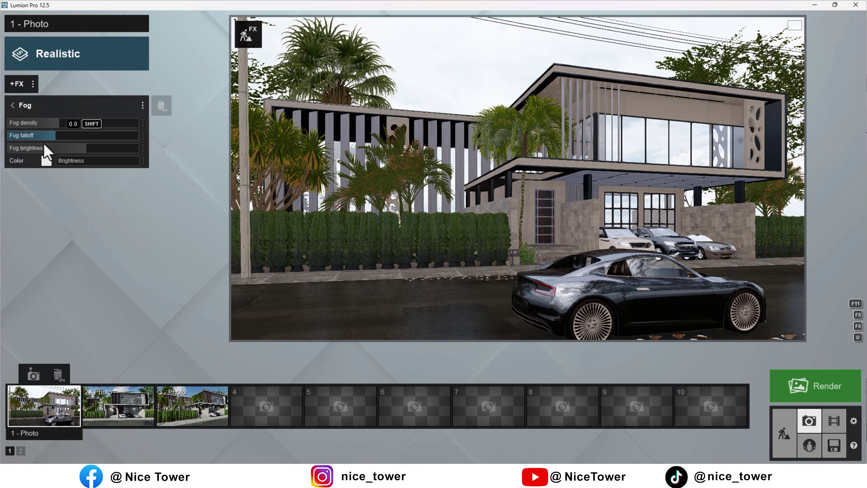
pyautogui.moveTo(52, 123)
pyautogui.mouseDown()
pyautogui.moveTo(91, 130)
pyautogui.moveTo(51, 129)
pyautogui.mouseUp()
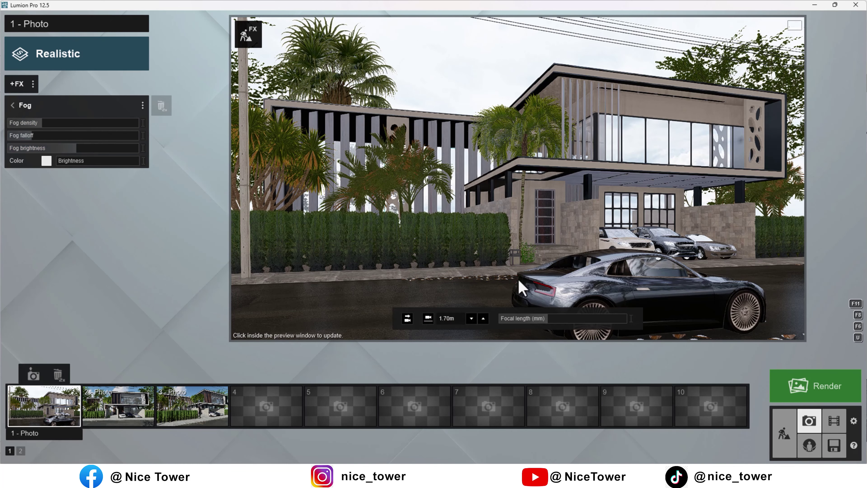
pyautogui.click(454, 235)
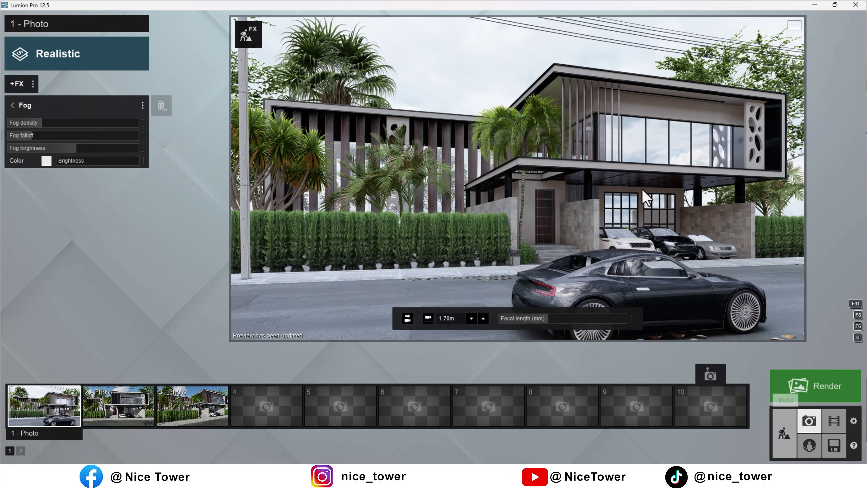
pyautogui.click(779, 429)
# Inspect the windows' Black Glass material, then restore Photo 1's view turned toward the road
pyautogui.click(46, 394)
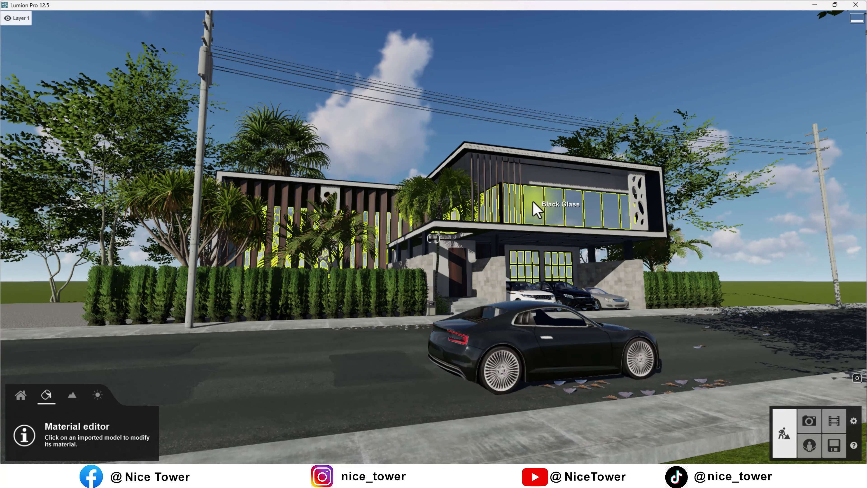
pyautogui.click(563, 205)
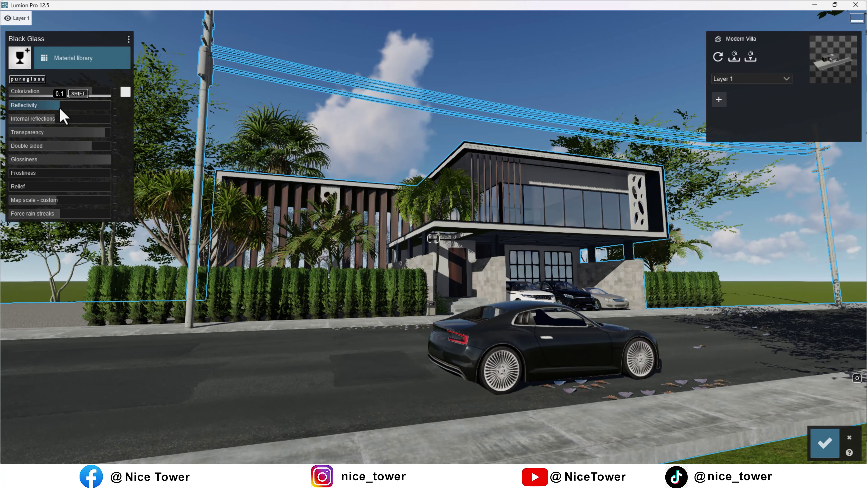
pyautogui.click(823, 451)
pyautogui.click(810, 425)
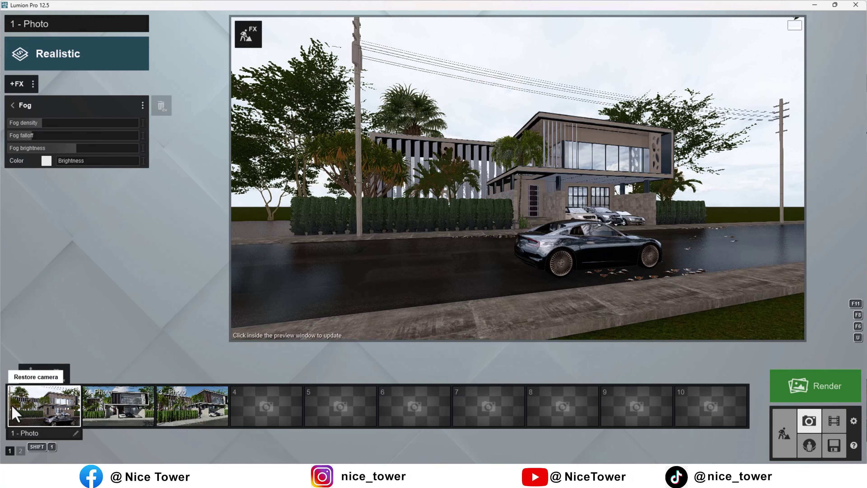
pyautogui.click(37, 405)
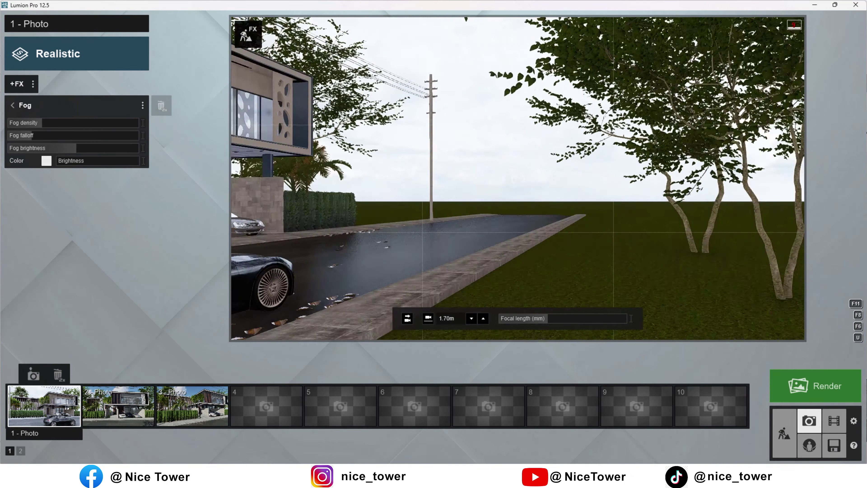
pyautogui.moveTo(540, 244); pyautogui.dragTo(751, 395, button='right')
# Move the beech tree left along the ground and go back to Photo mode
pyautogui.click(784, 434)
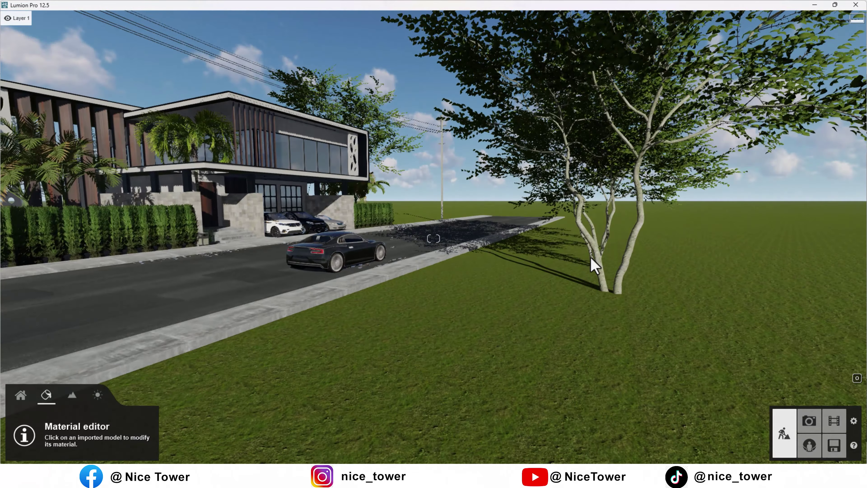
pyautogui.click(20, 395)
pyautogui.moveTo(601, 266)
pyautogui.mouseDown()
pyautogui.moveTo(553, 245)
pyautogui.moveTo(602, 287)
pyautogui.moveTo(537, 262)
pyautogui.mouseUp()
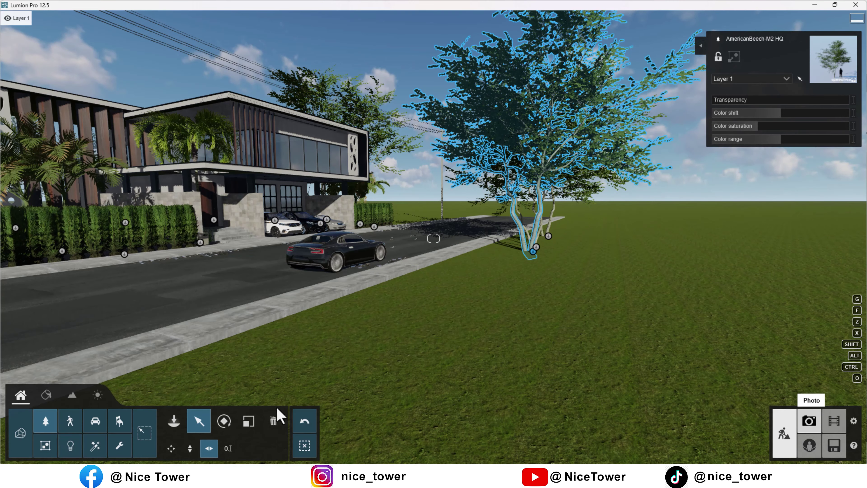
pyautogui.click(809, 420)
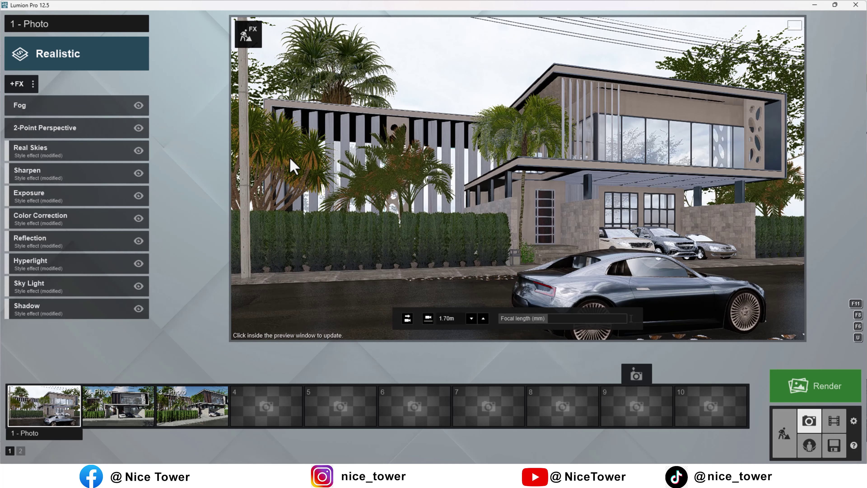
# Add a Precipitation effect to Photo 1 with its phase set to 0.1 for rain
pyautogui.click(431, 185)
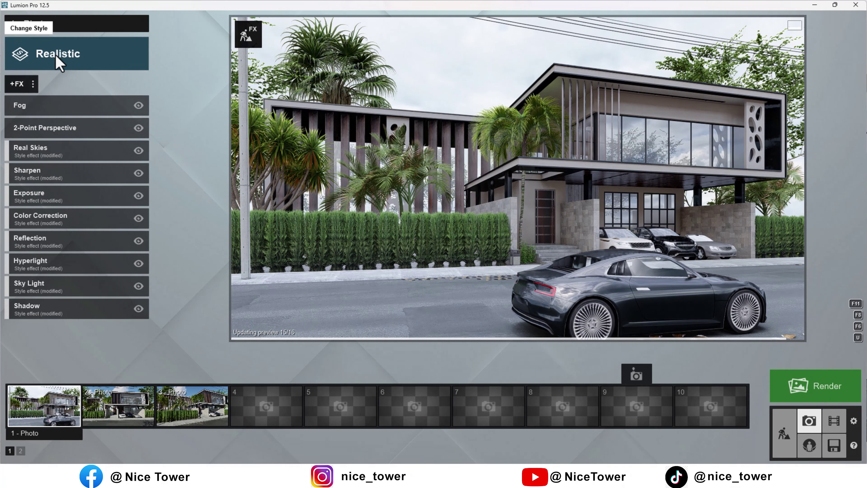
pyautogui.click(109, 63)
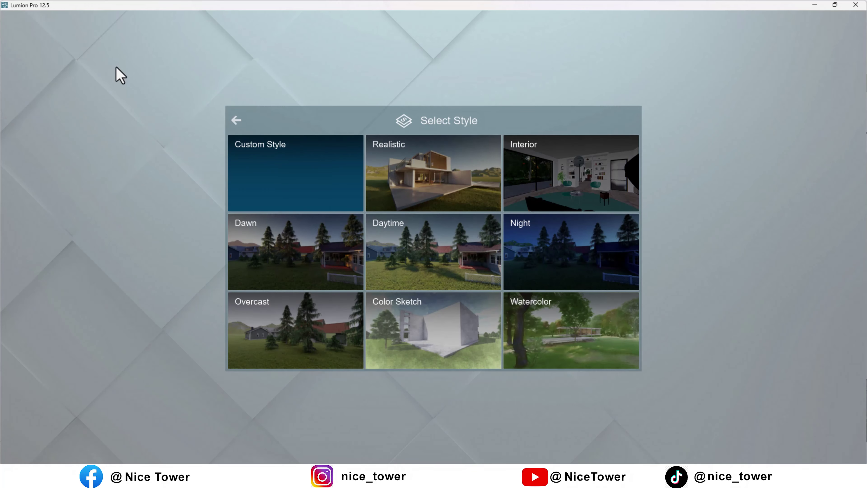
pyautogui.click(236, 120)
pyautogui.click(24, 82)
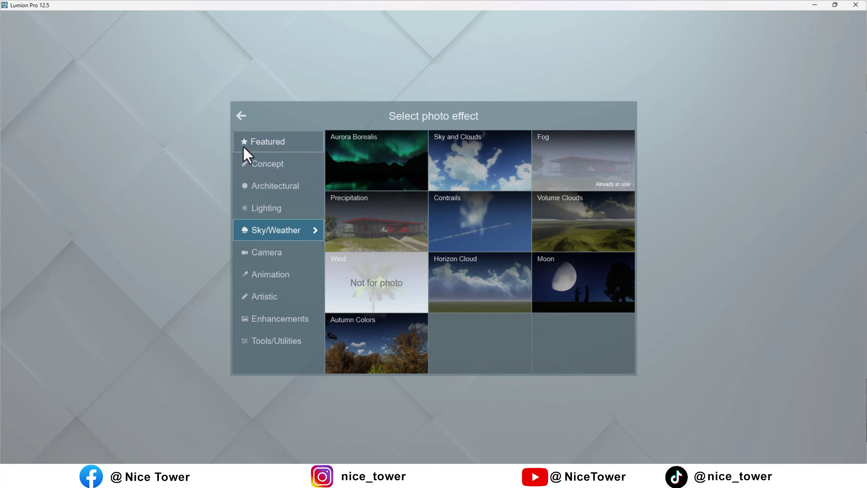
pyautogui.click(392, 233)
pyautogui.moveTo(137, 137); pyautogui.dragTo(19, 146)
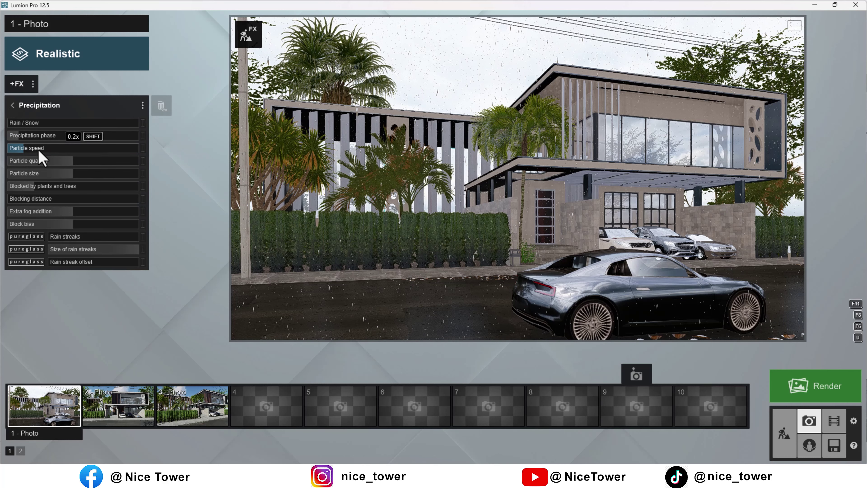
# Set precipitation particle quantity to 0, particle size to 0.4 and phase to 0.4
pyautogui.click(18, 146)
pyautogui.click(423, 252)
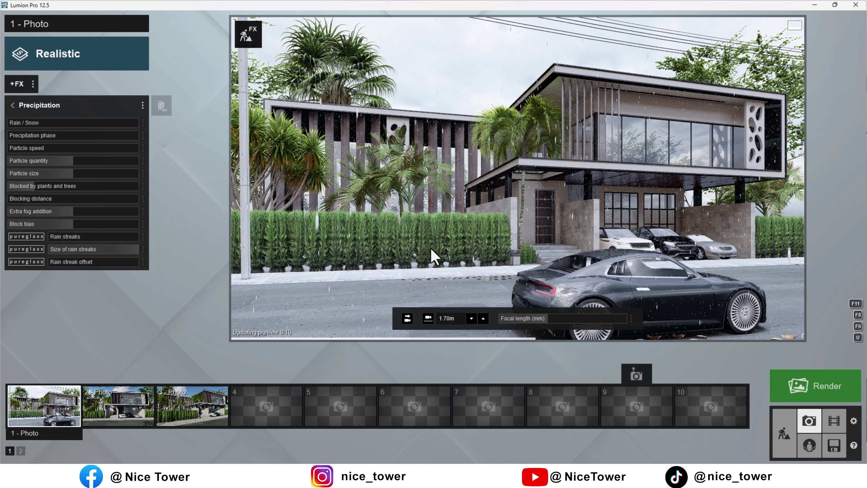
pyautogui.moveTo(71, 161); pyautogui.dragTo(9, 160)
pyautogui.click(434, 257)
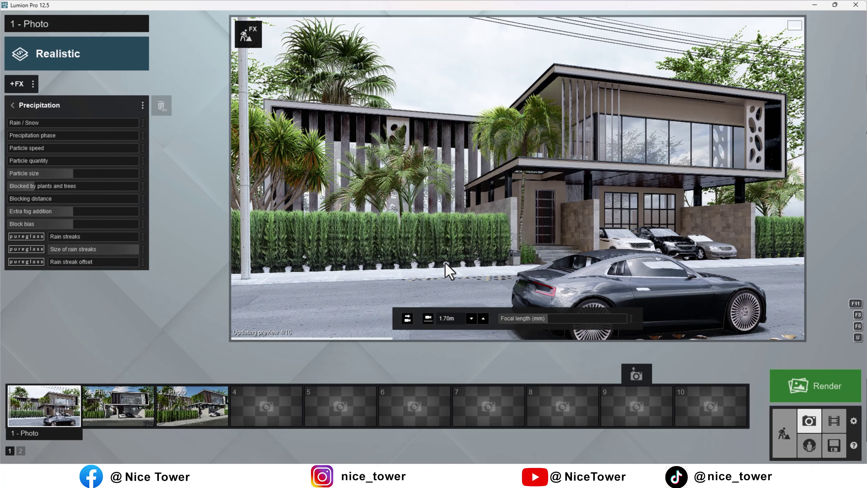
pyautogui.moveTo(470, 236); pyautogui.dragTo(471, 258, button='right')
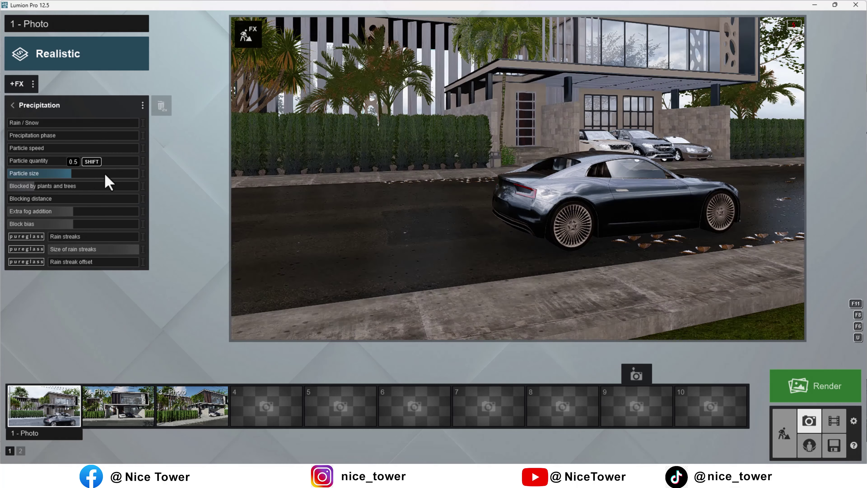
pyautogui.moveTo(105, 175); pyautogui.dragTo(38, 185)
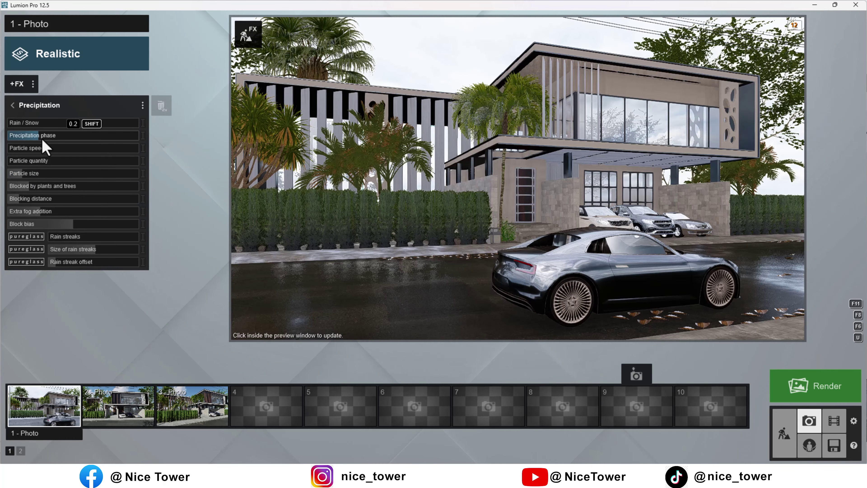
pyautogui.moveTo(63, 141)
pyautogui.mouseDown()
pyautogui.moveTo(76, 146)
pyautogui.moveTo(65, 154)
pyautogui.mouseUp()
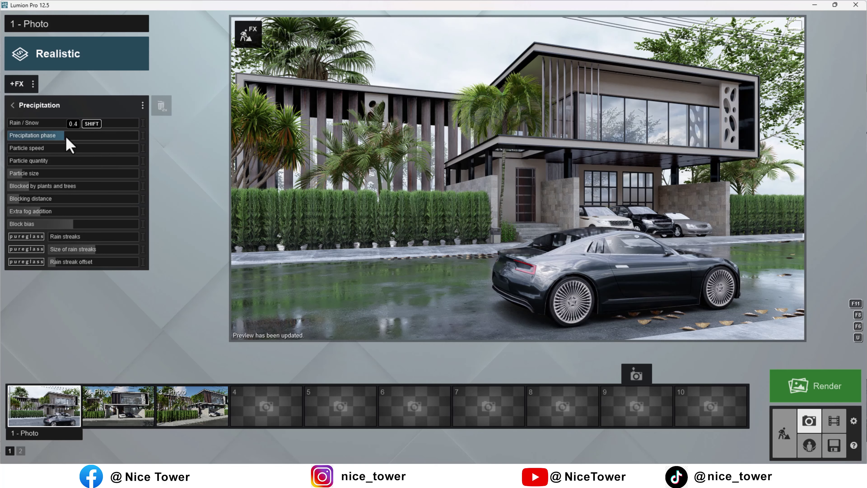
pyautogui.moveTo(67, 139); pyautogui.dragTo(70, 139)
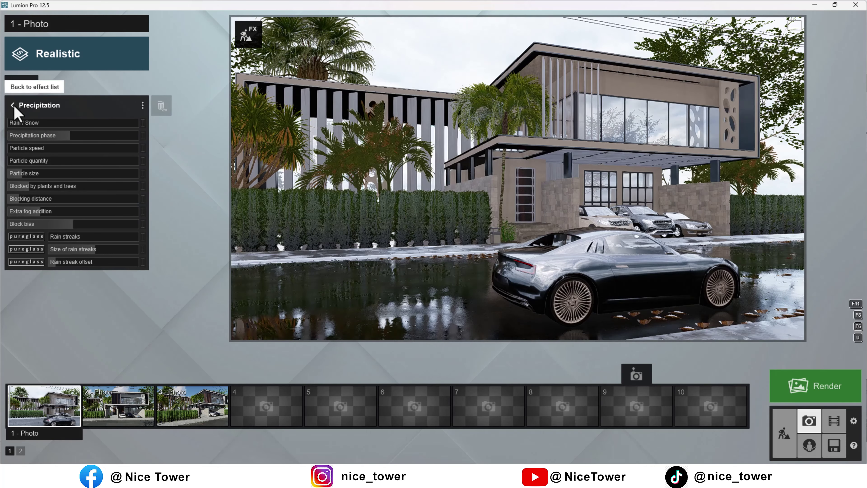
# Lower the Color Correction brightness and raise its contrast
pyautogui.click(25, 108)
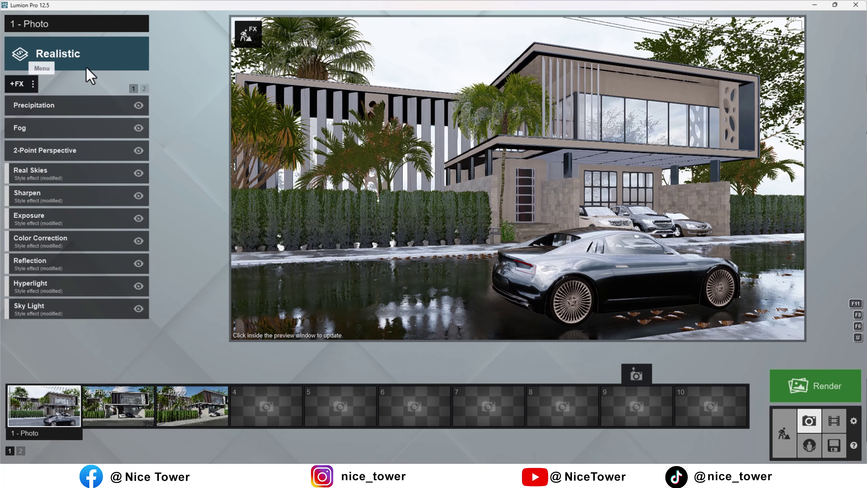
pyautogui.click(70, 243)
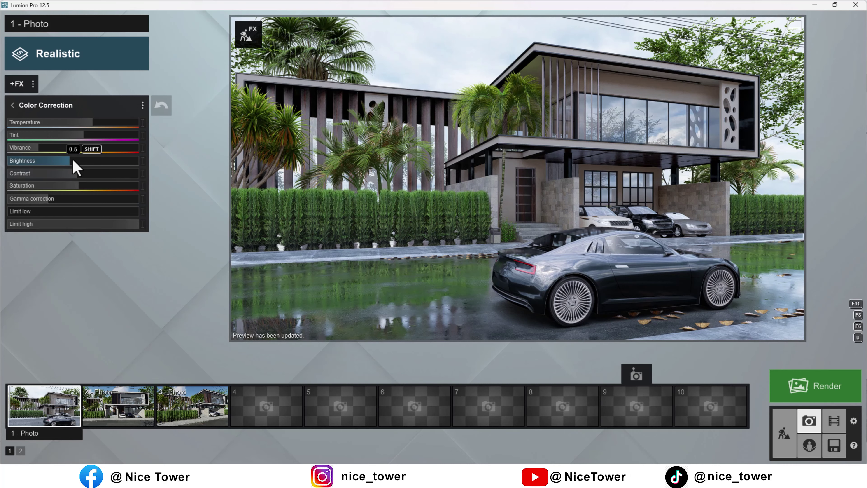
pyautogui.moveTo(74, 165); pyautogui.dragTo(60, 167)
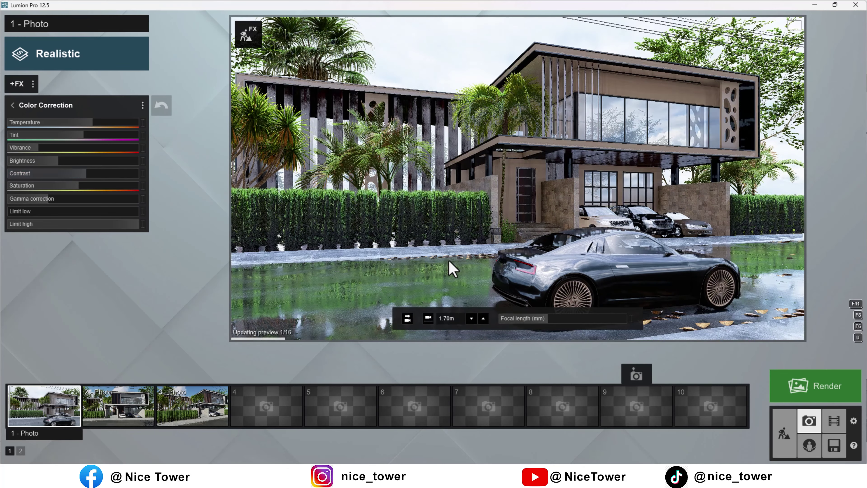
pyautogui.moveTo(82, 173); pyautogui.dragTo(64, 187)
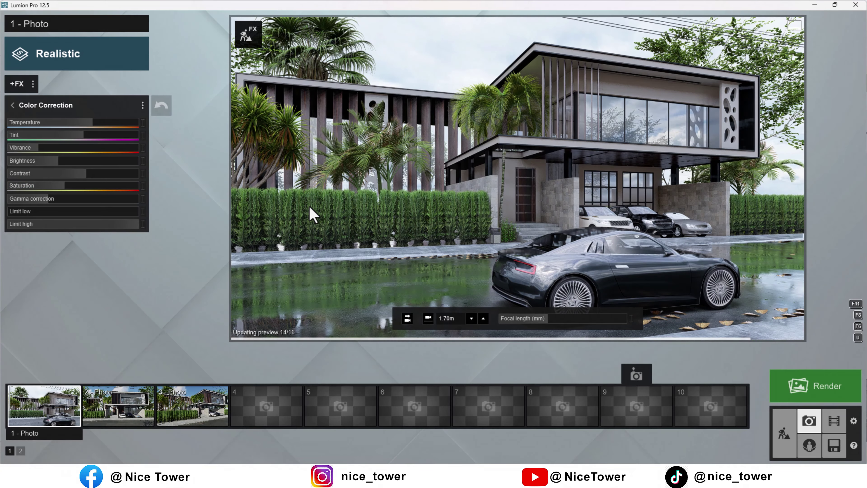
# Drop the camera to about 1.02 m, tilt up at the villa, and save it to Photo 1
pyautogui.press('e')
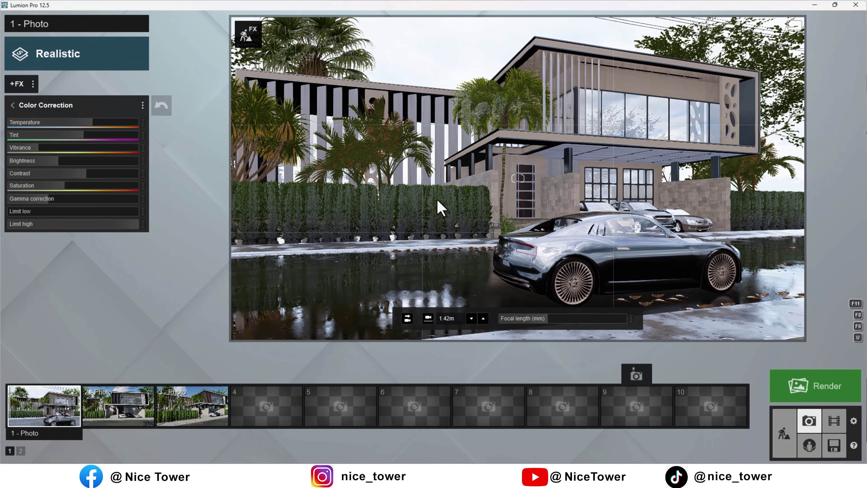
pyautogui.moveTo(441, 207); pyautogui.dragTo(435, 193, button='right')
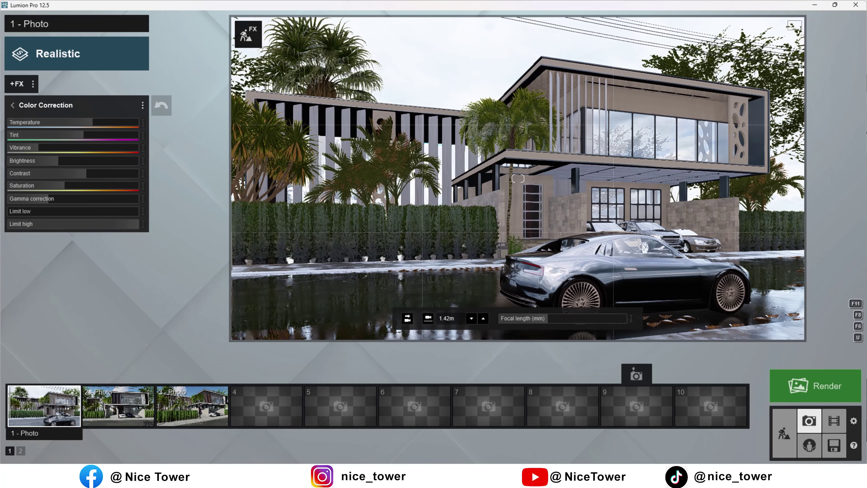
pyautogui.press('e')
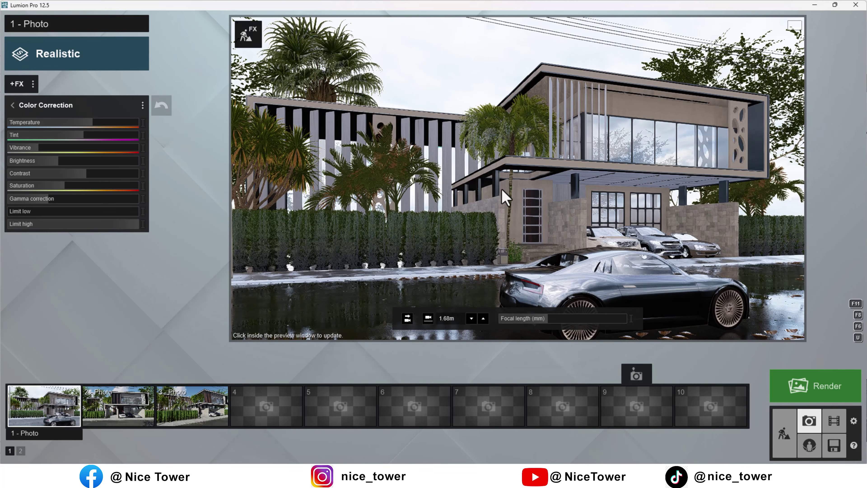
pyautogui.press('e')
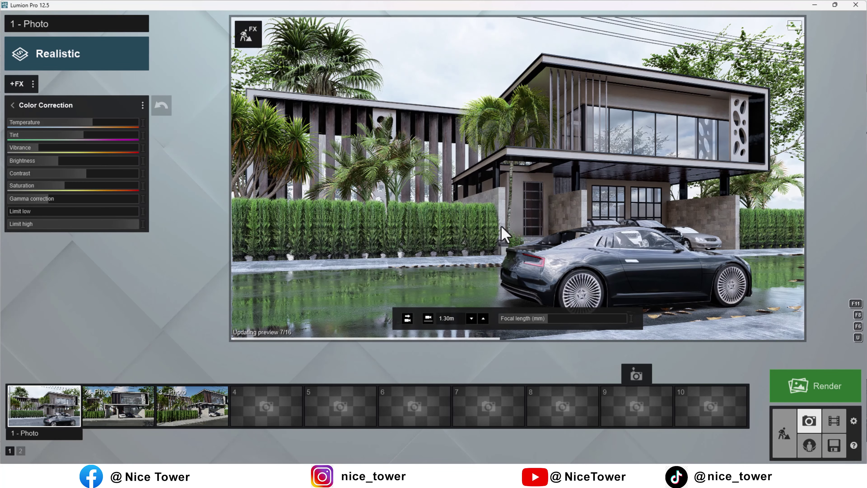
pyautogui.press('e')
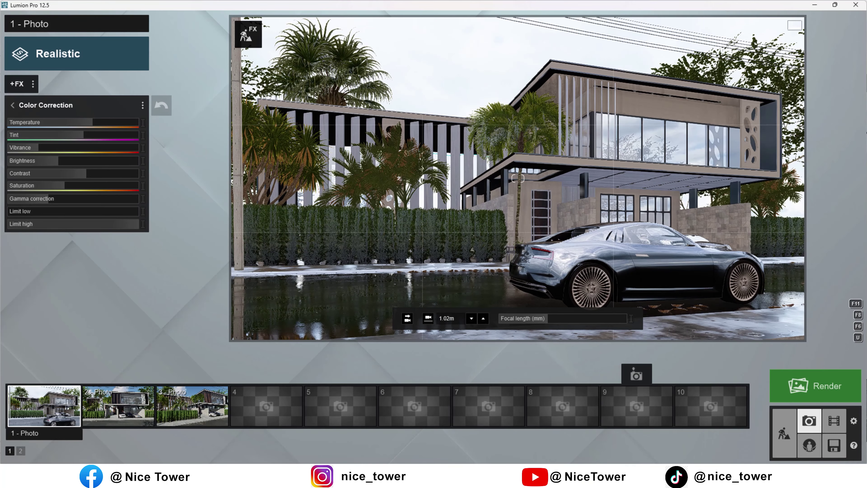
pyautogui.moveTo(517, 191); pyautogui.dragTo(525, 170, button='right')
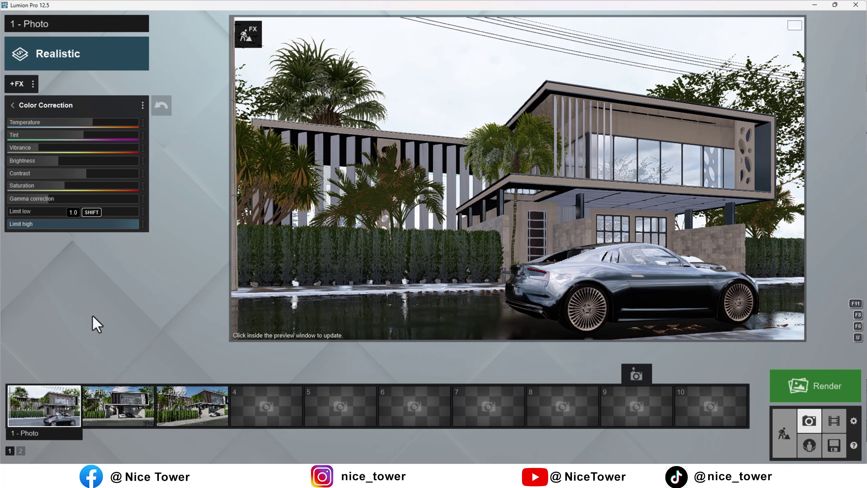
pyautogui.click(33, 376)
pyautogui.moveTo(407, 203)
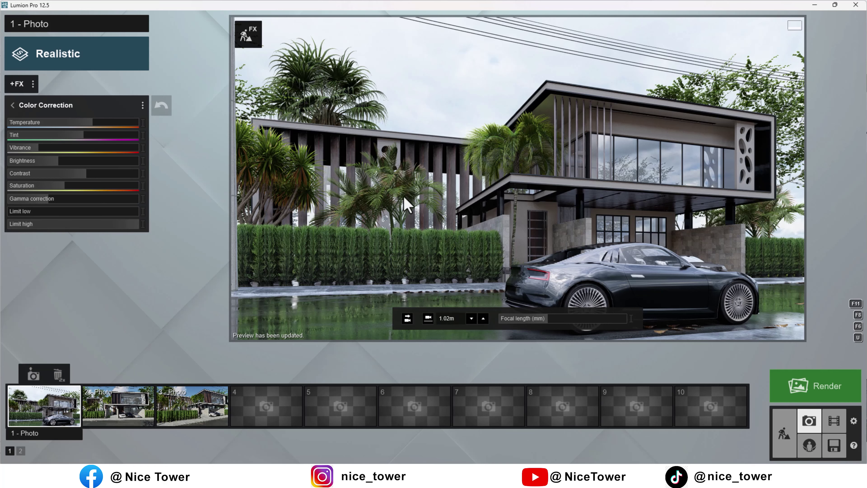
# Compare the Photo 2 and Photo 1 shots, then close the render settings without rendering
pyautogui.click(118, 406)
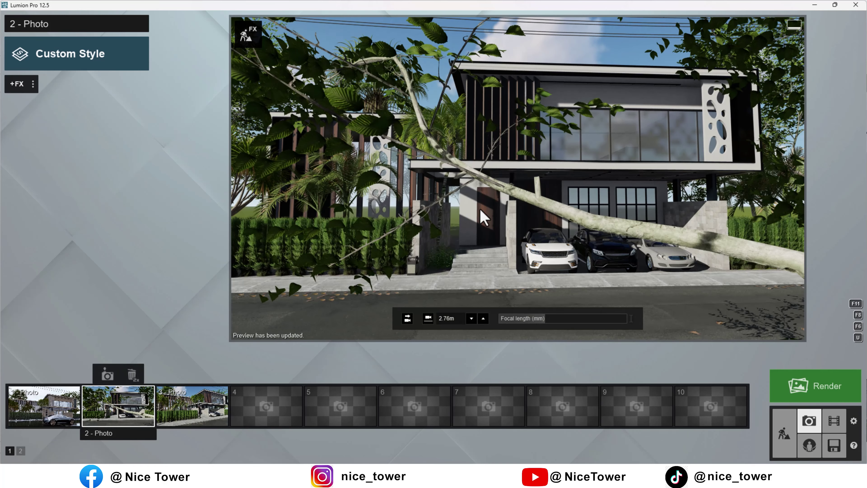
pyautogui.click(50, 409)
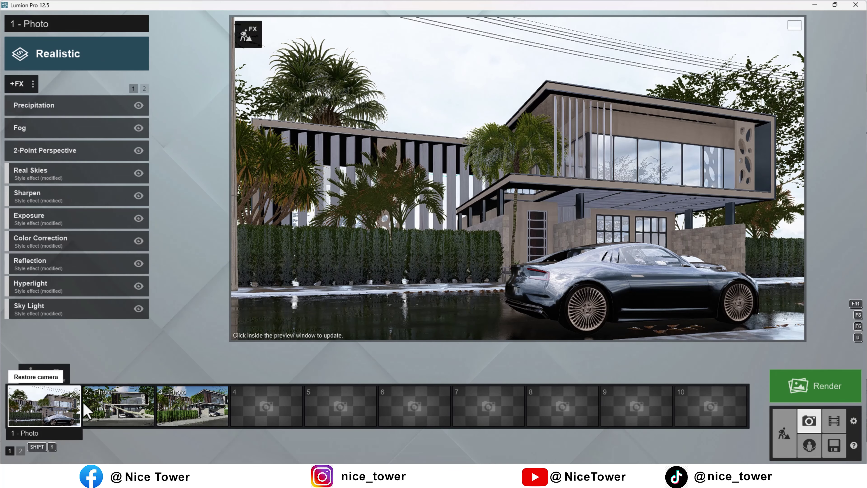
pyautogui.click(817, 396)
pyautogui.press('Escape')
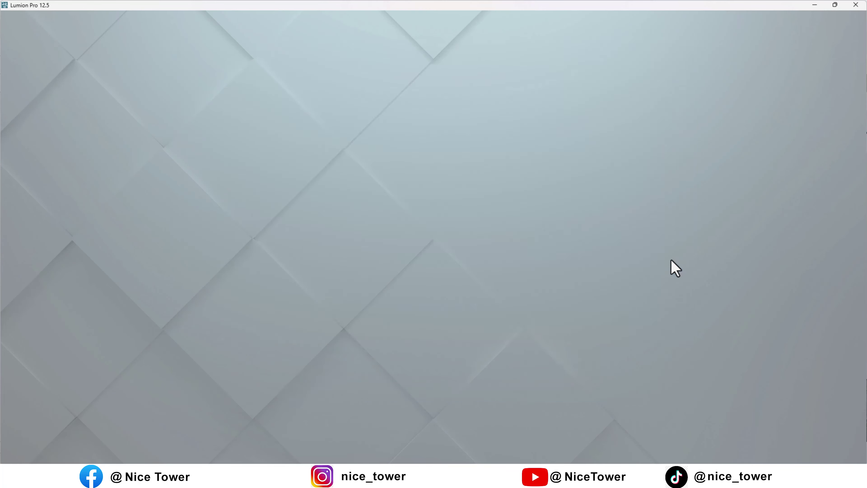
# Lower Photo 1's camera to about 0.79 m and reframe the villa
pyautogui.moveTo(492, 220); pyautogui.dragTo(492, 210, button='right')
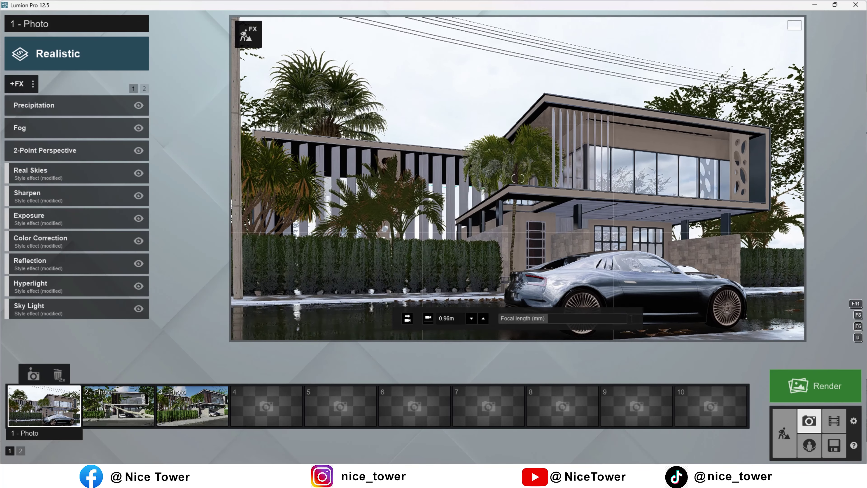
pyautogui.moveTo(517, 178); pyautogui.dragTo(518, 175, button='right')
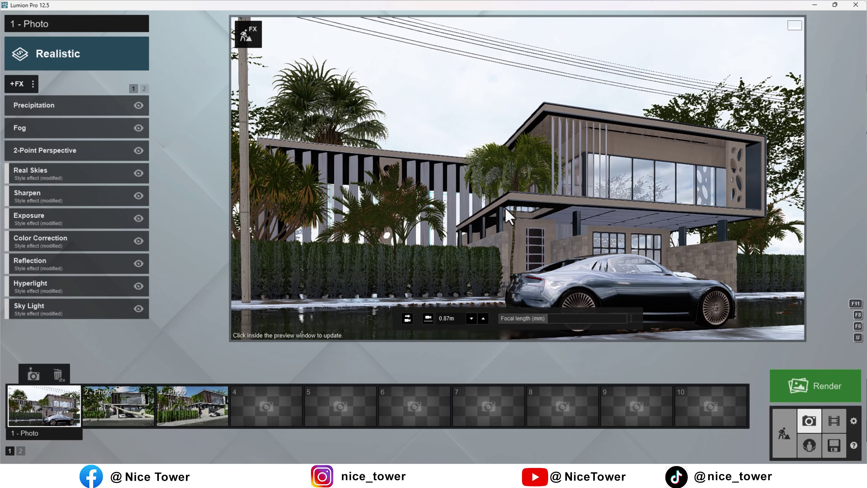
pyautogui.press('q')
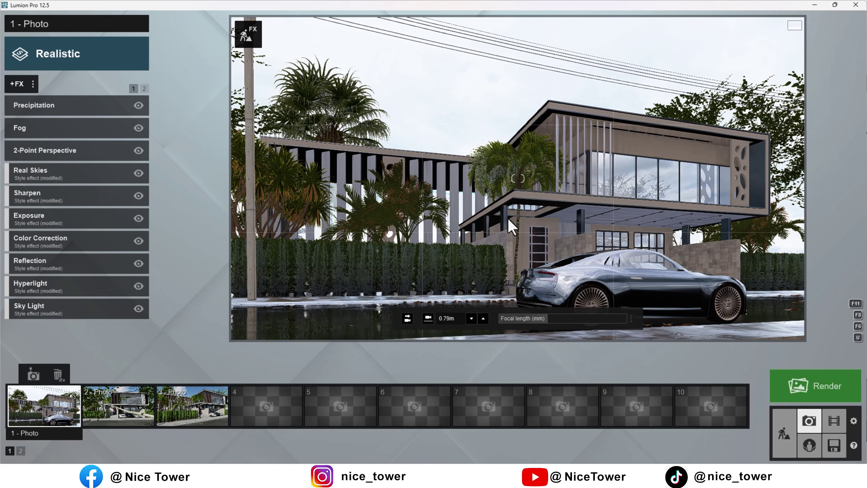
pyautogui.moveTo(512, 225); pyautogui.dragTo(512, 222, button='right')
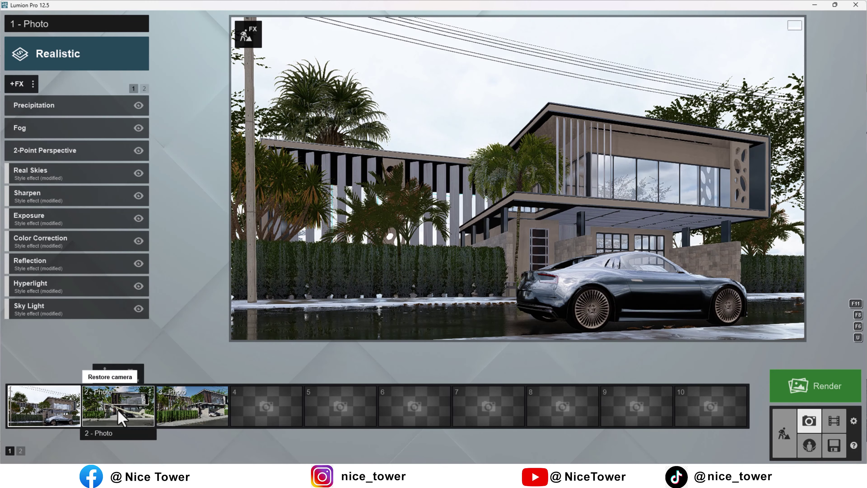
# Move the tree blocking Photo 2's shot left, out of the view, and check Photo 2
pyautogui.click(119, 412)
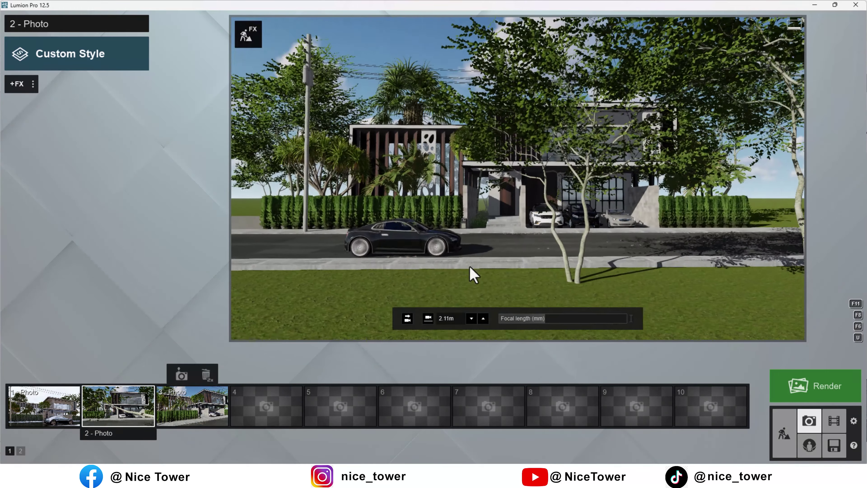
pyautogui.click(784, 433)
pyautogui.click(499, 350)
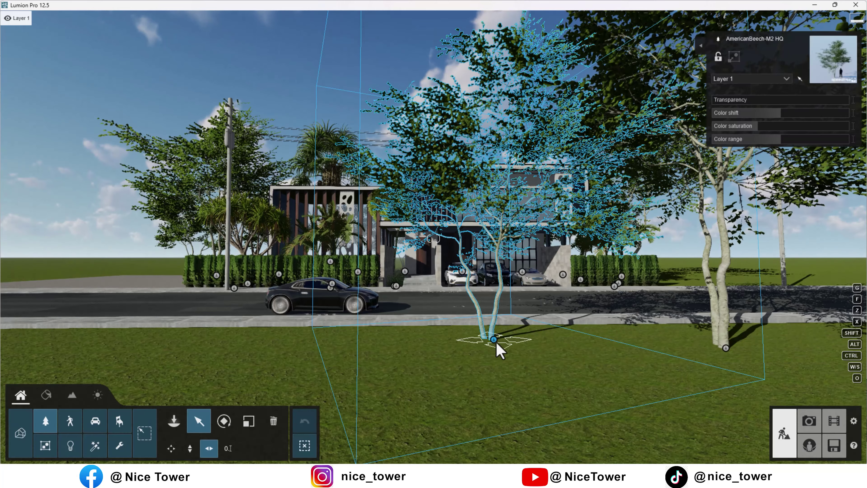
pyautogui.moveTo(499, 351)
pyautogui.mouseDown()
pyautogui.moveTo(340, 339)
pyautogui.moveTo(299, 348)
pyautogui.mouseUp()
pyautogui.click(809, 420)
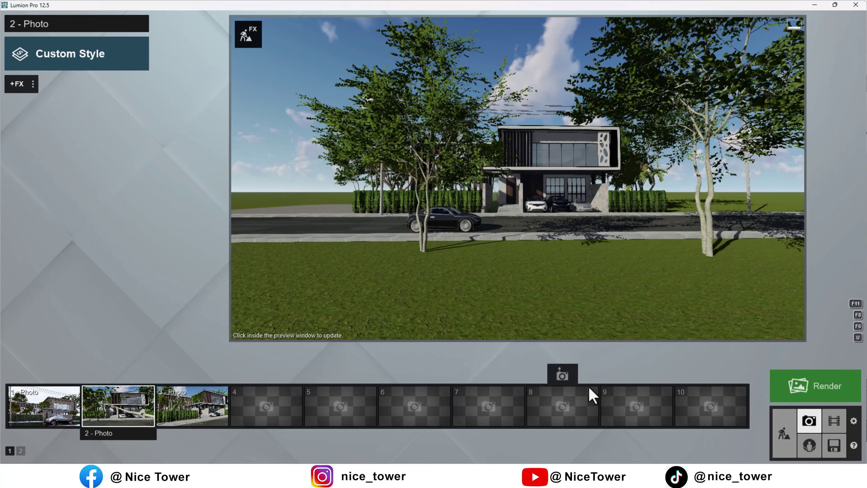
pyautogui.click(118, 407)
# Select the foreground beech tree, then recheck the Photo 1 and Photo 2 views
pyautogui.click(40, 405)
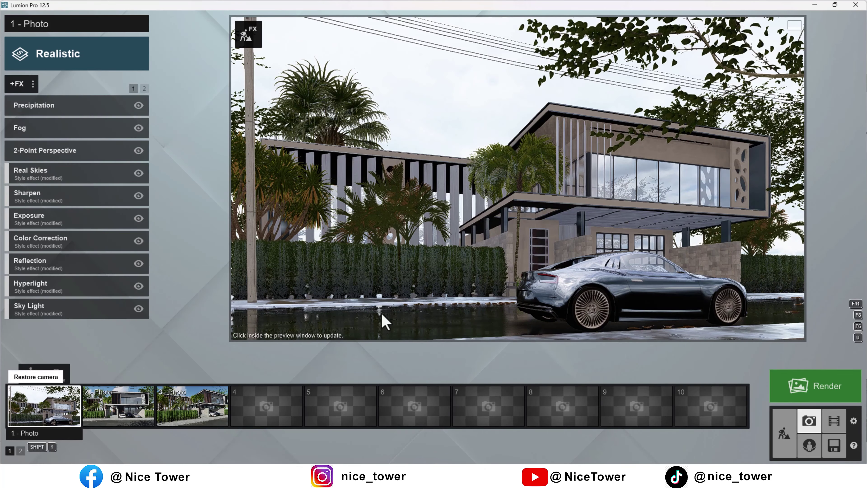
pyautogui.click(784, 433)
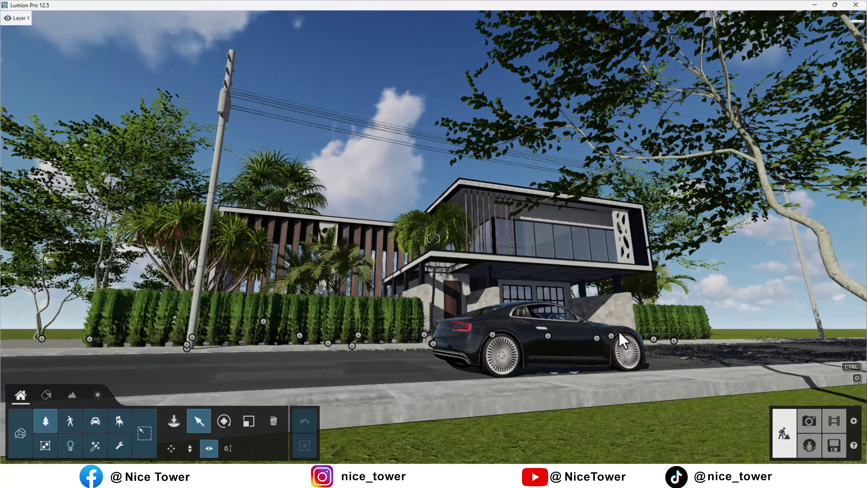
pyautogui.click(652, 275)
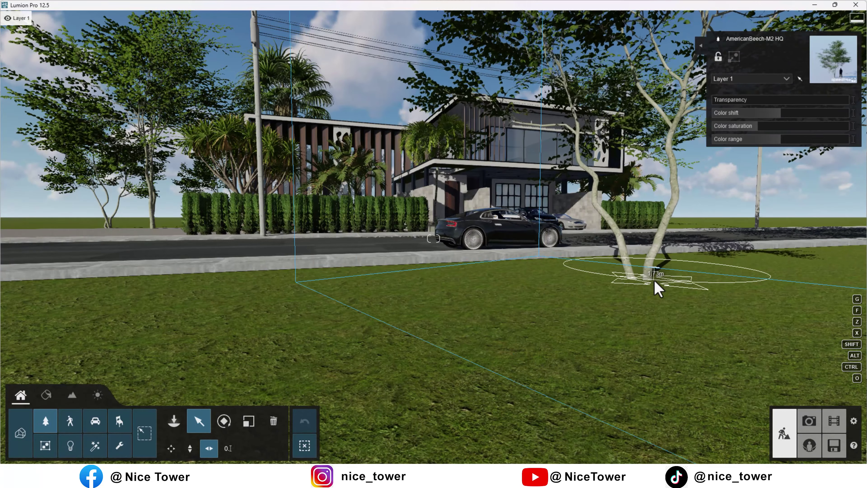
pyautogui.click(809, 421)
pyautogui.click(34, 375)
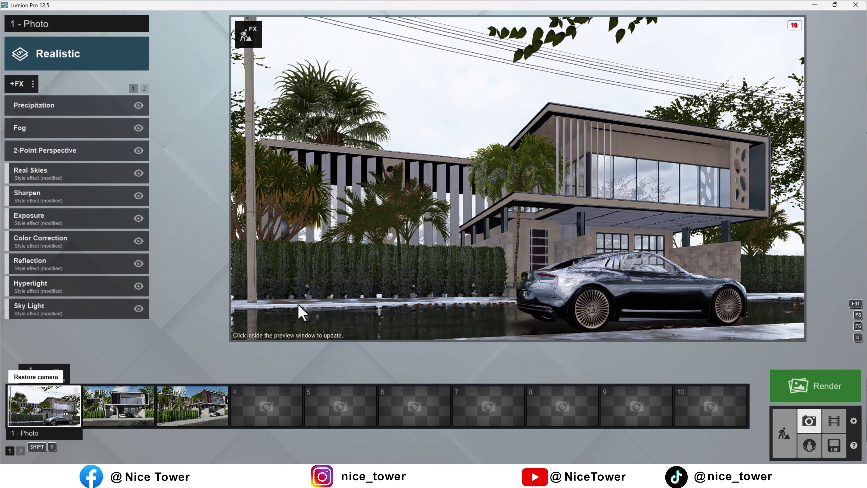
pyautogui.click(128, 408)
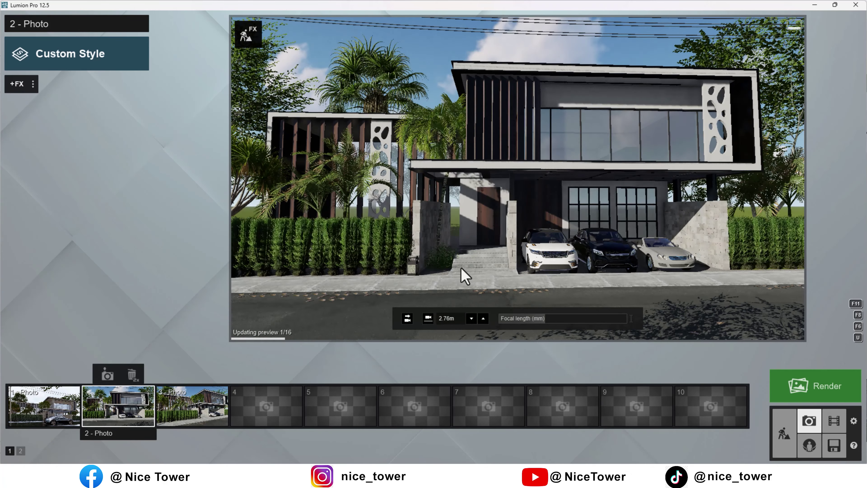
pyautogui.click(51, 406)
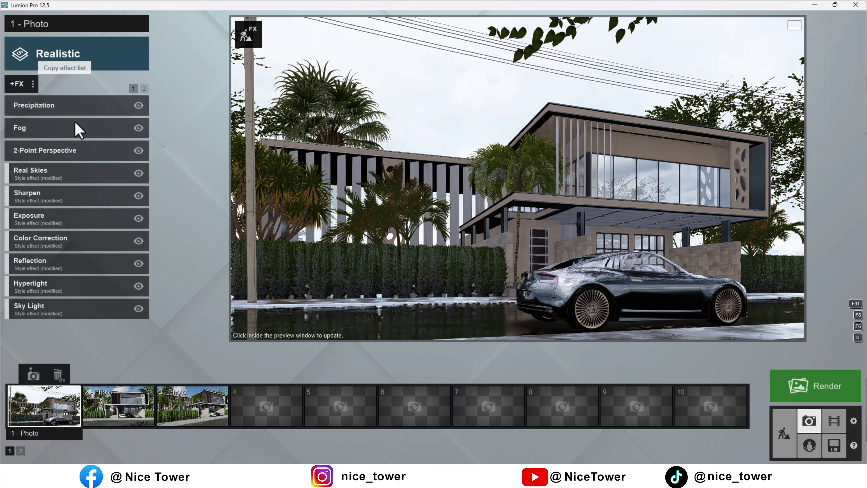
# Paste Photo 1's copied Realistic effect stack onto Photo 2
pyautogui.click(124, 416)
pyautogui.click(33, 84)
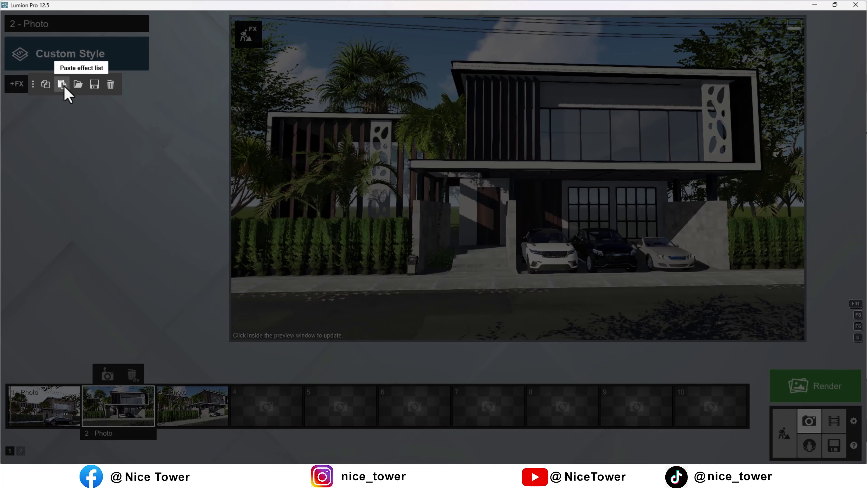
pyautogui.click(64, 83)
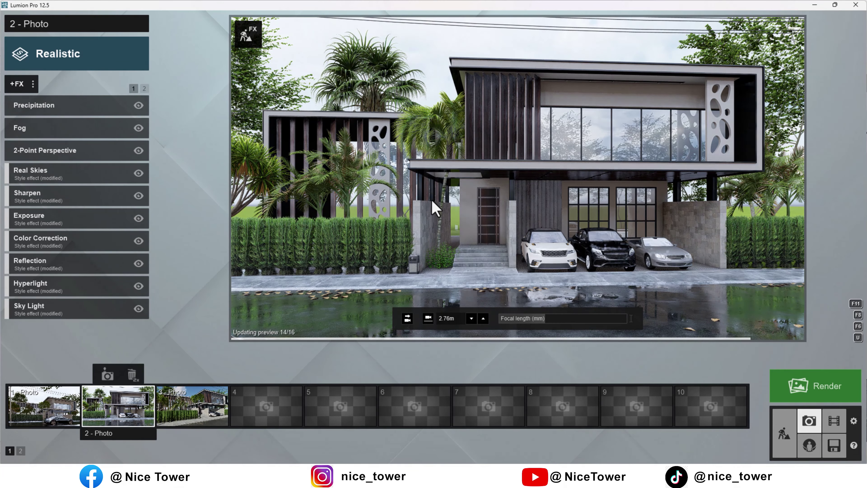
# Reframe Photo 2 lower and closer to the villa front at 1.29 m and save the camera
pyautogui.press('q')
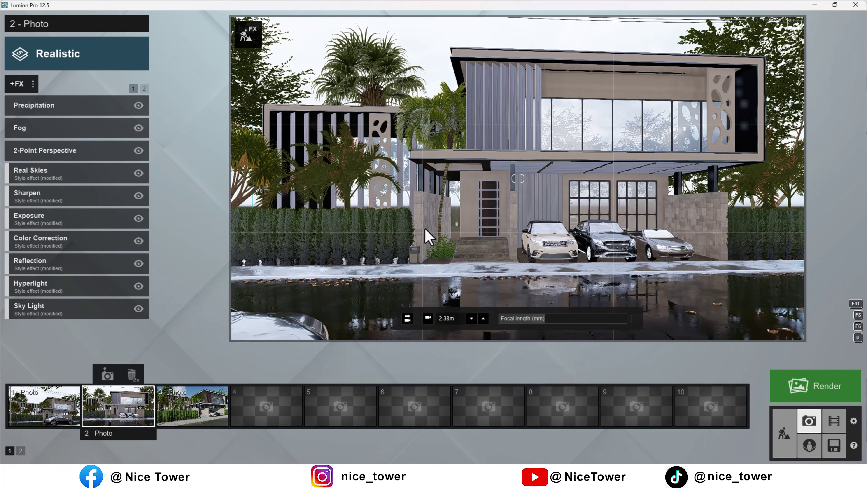
pyautogui.moveTo(439, 254); pyautogui.dragTo(439, 222, button='right')
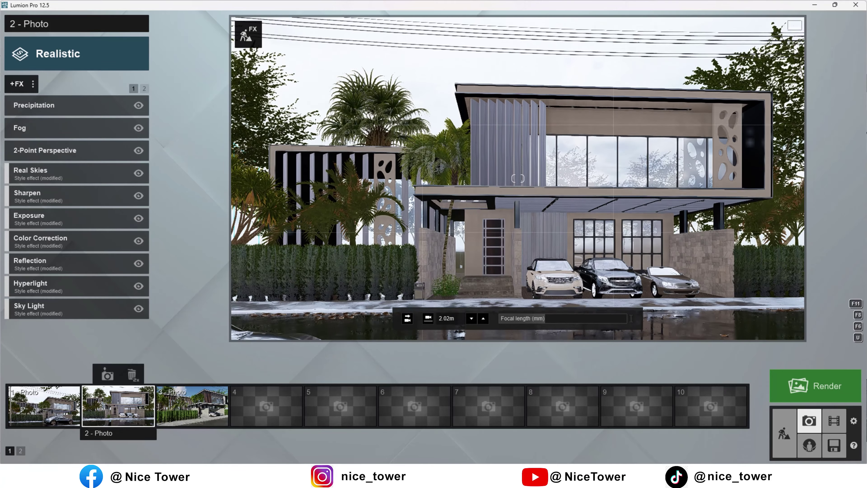
pyautogui.press('d')
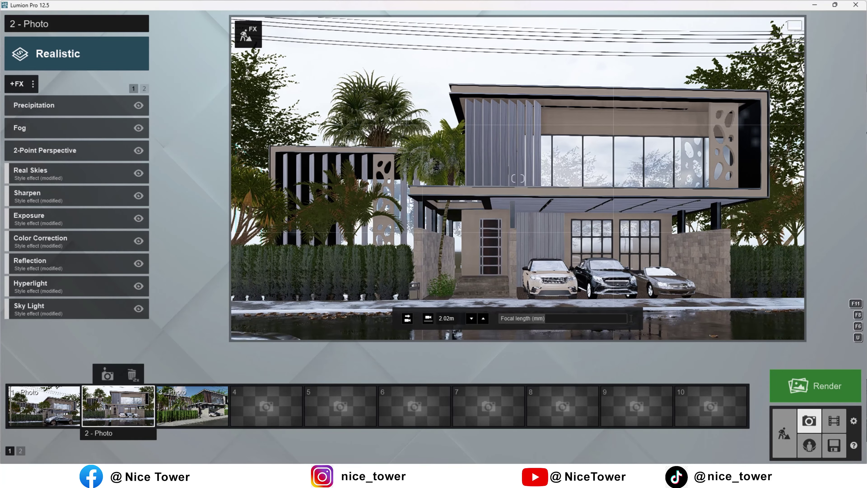
pyautogui.press('w')
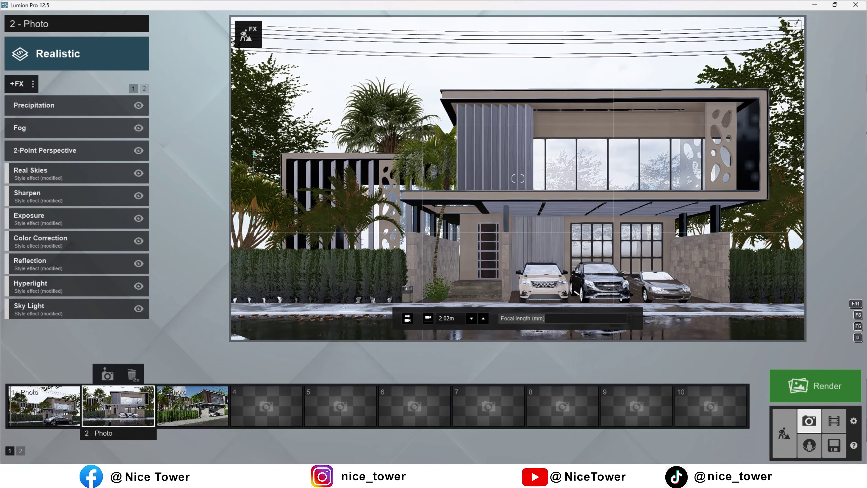
pyautogui.press('d')
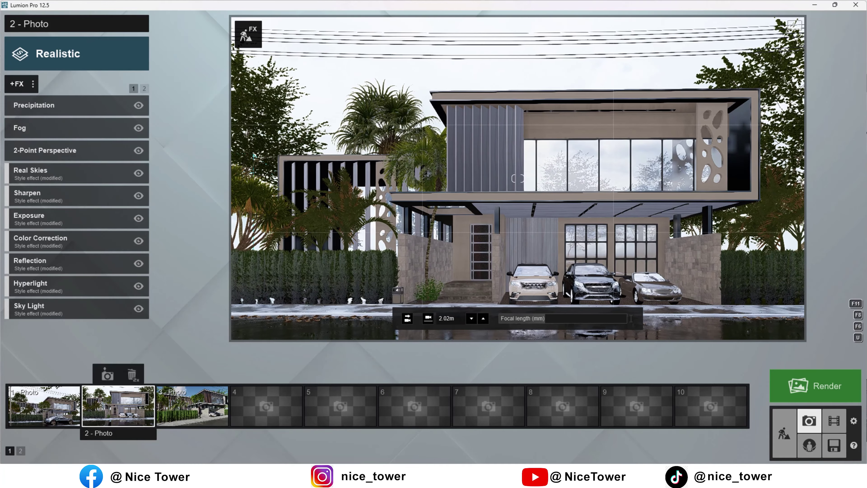
pyautogui.press('e')
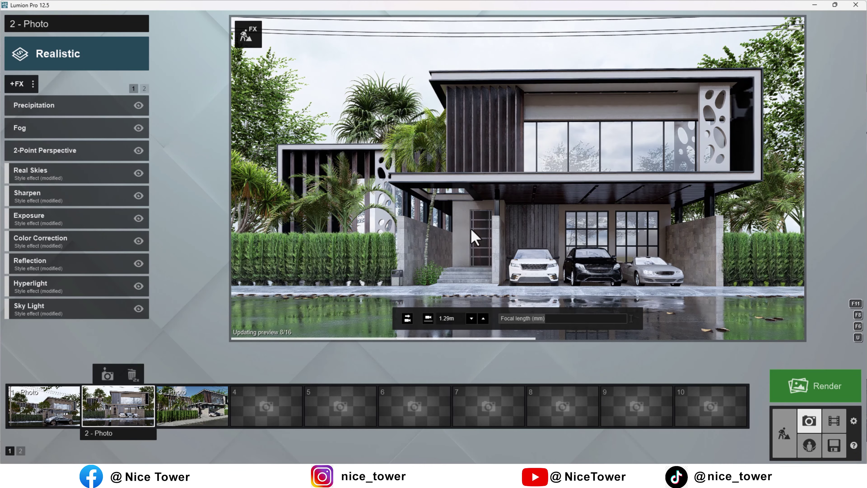
pyautogui.click(106, 370)
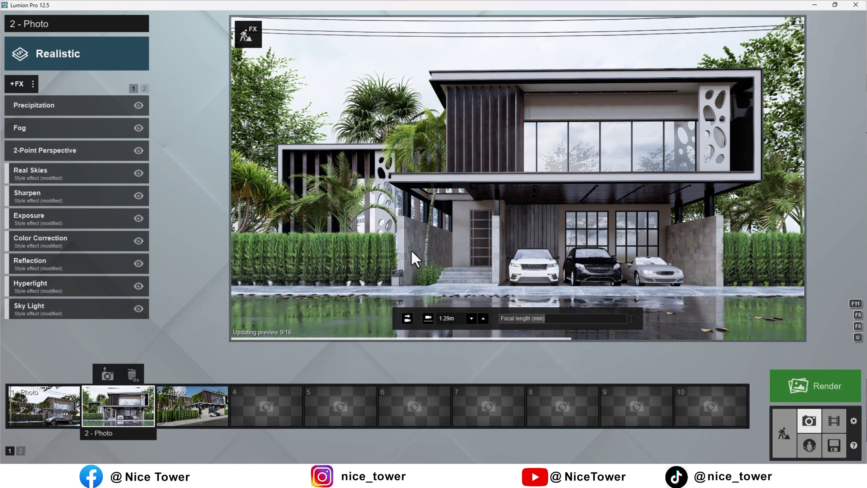
pyautogui.click(192, 404)
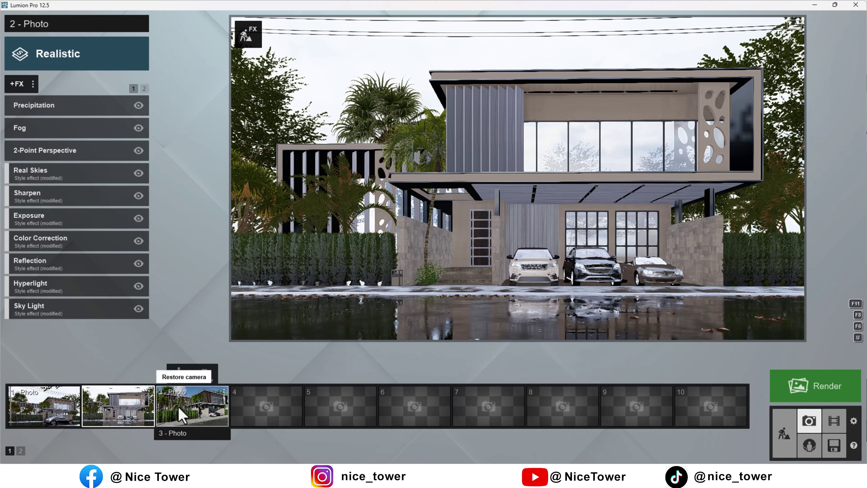
# Copy Photo 2's effect list and paste it onto Photo 3
pyautogui.click(455, 157)
pyautogui.click(33, 84)
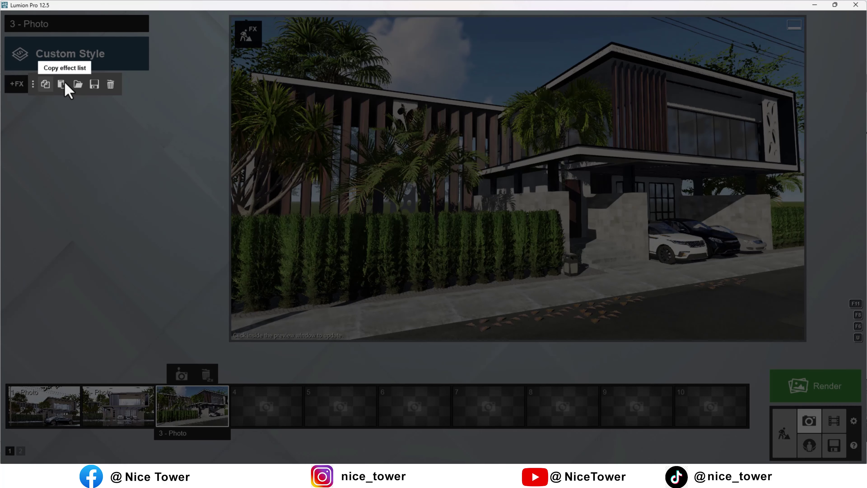
pyautogui.click(68, 87)
# Frame Photo 3 as a 1.44 m street view and save it as its camera
pyautogui.press('s')
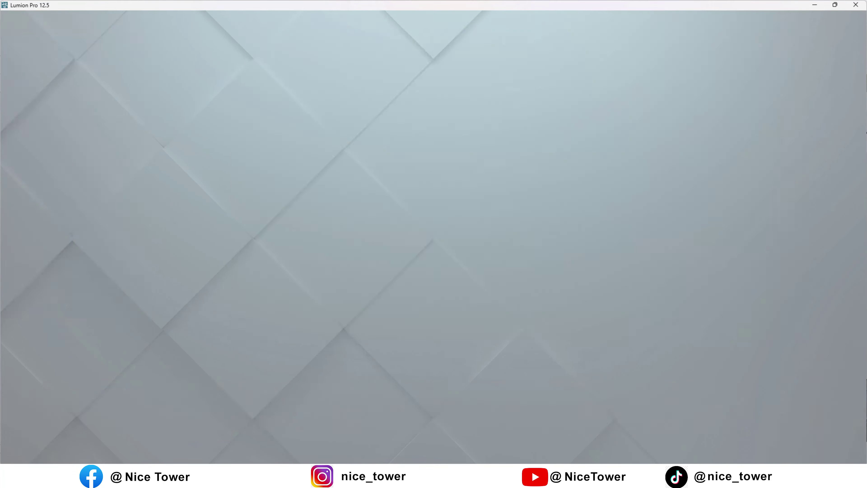
pyautogui.press('q')
pyautogui.press('e')
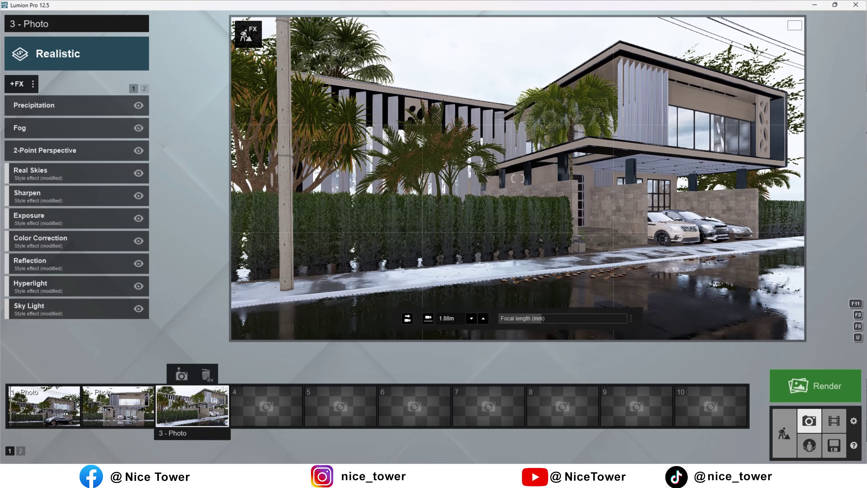
pyautogui.press('w')
pyautogui.press('q')
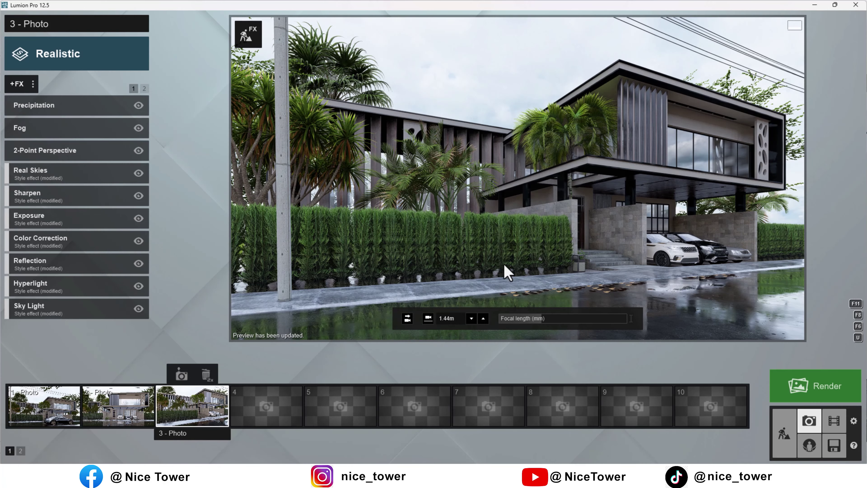
pyautogui.click(181, 375)
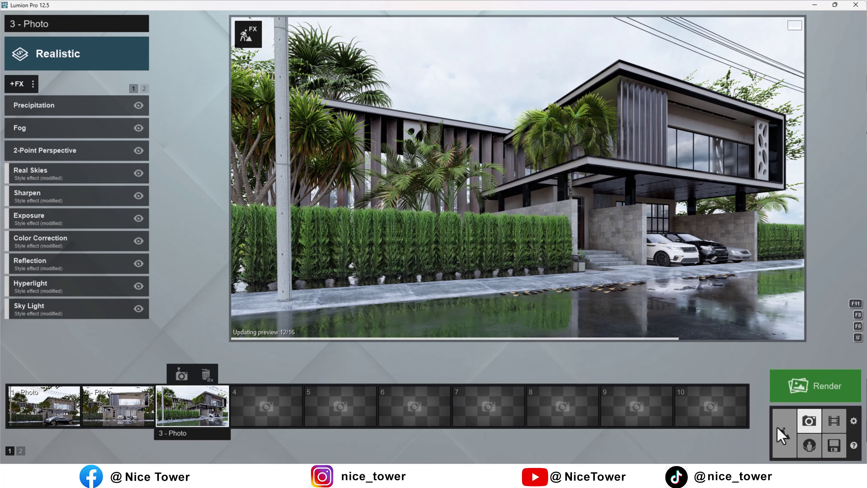
# Leave photo mode and select the Modern Villa model in the Material editor
pyautogui.click(784, 433)
pyautogui.click(46, 395)
pyautogui.click(165, 322)
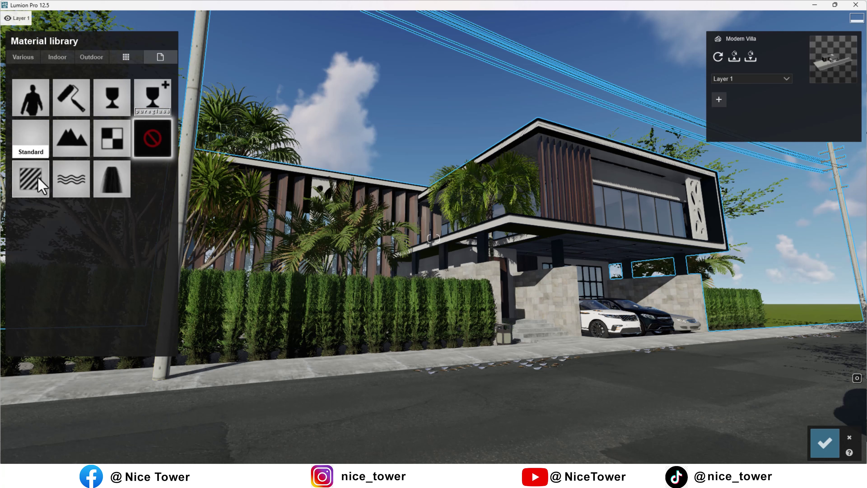
# Raise the Concrete sidewalk material's gloss from 0.1 to 0.6 and save the material changes
pyautogui.click(34, 178)
pyautogui.click(79, 58)
pyautogui.click(92, 98)
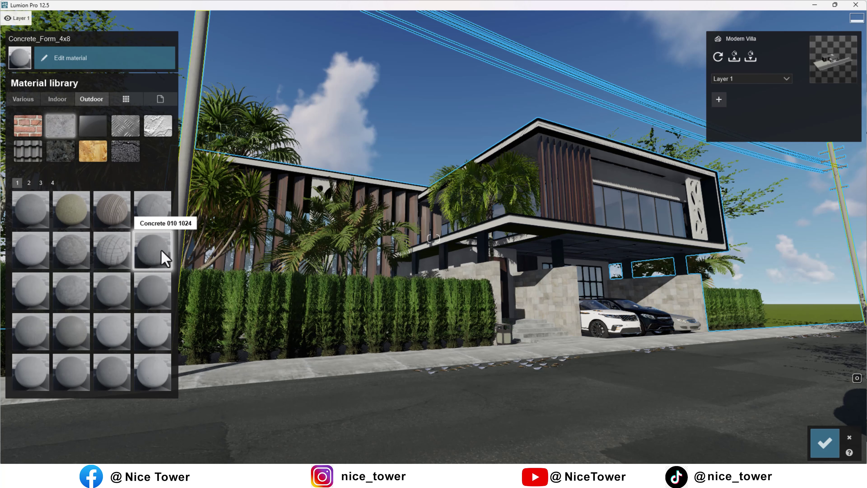
pyautogui.click(547, 338)
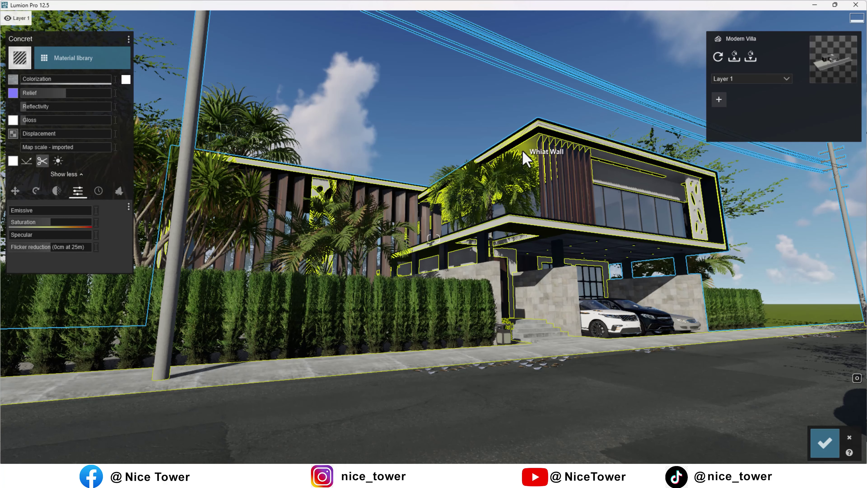
pyautogui.click(580, 348)
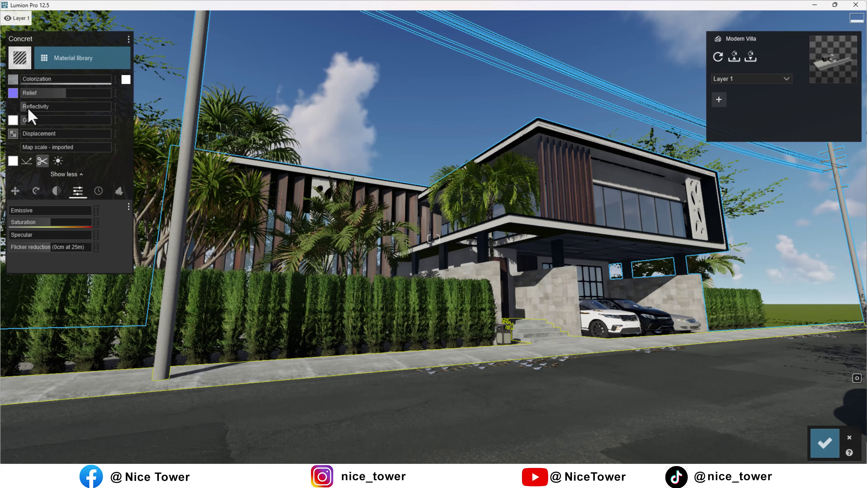
pyautogui.moveTo(33, 122); pyautogui.dragTo(50, 123)
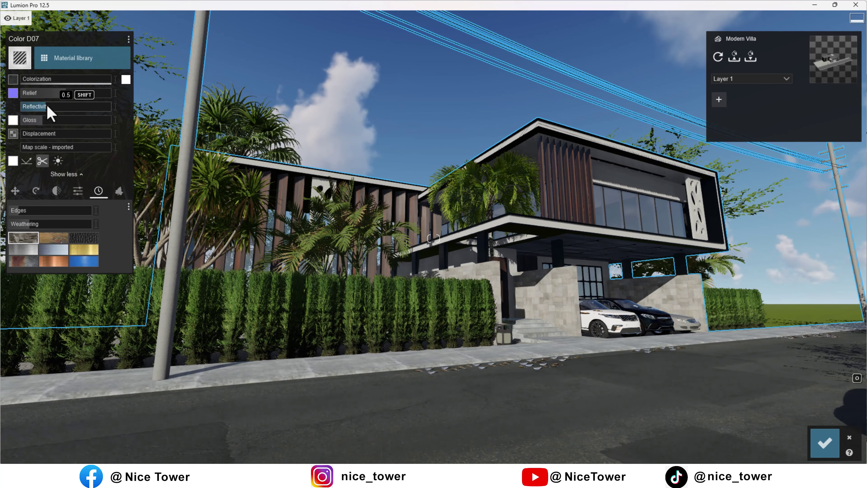
pyautogui.click(821, 444)
# Refresh Photo 3's preview and lower its camera toward street level, reframing the house
pyautogui.click(809, 421)
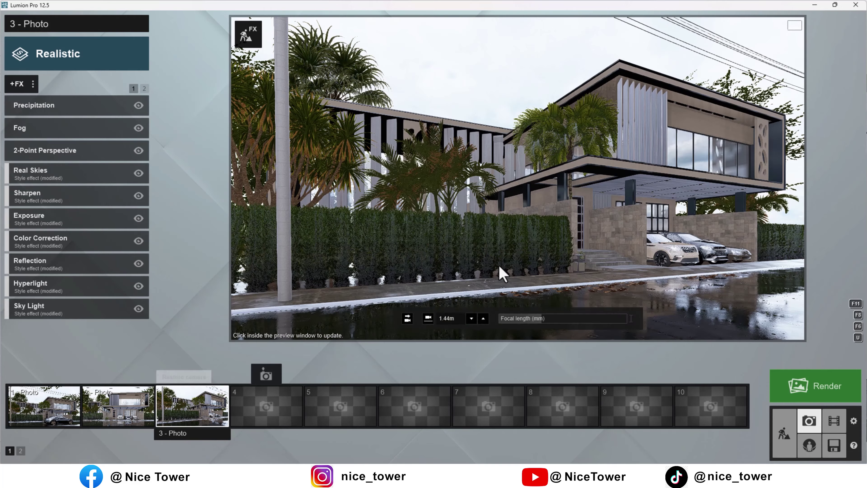
pyautogui.click(503, 275)
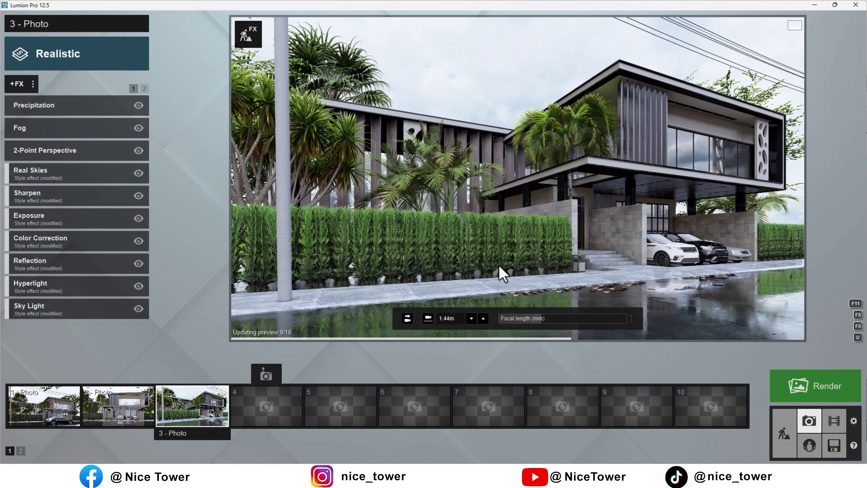
pyautogui.press('e')
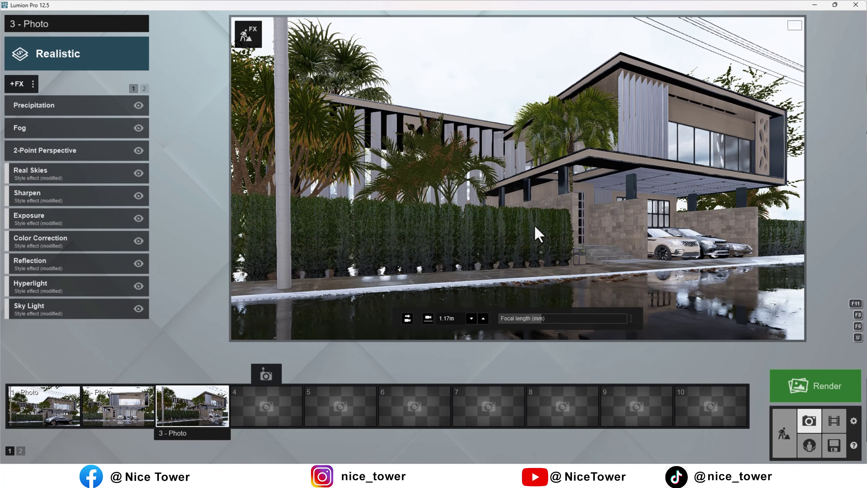
pyautogui.moveTo(538, 232)
pyautogui.mouseDown(button='right')
pyautogui.moveTo(517, 178)
pyautogui.moveTo(542, 217)
pyautogui.mouseUp(button='right')
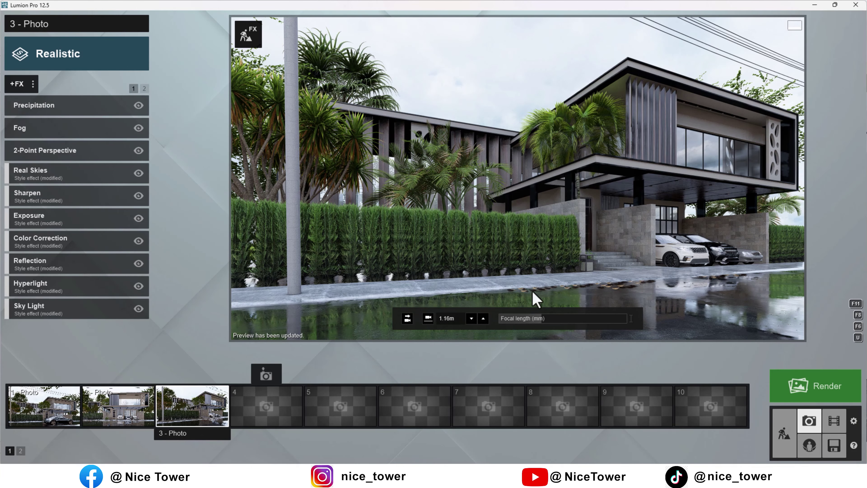
pyautogui.press('e')
pyautogui.moveTo(575, 260); pyautogui.dragTo(582, 249, button='right')
# Review the Photo 1, 2 and 3 shots, ending on Photo 1
pyautogui.click(44, 406)
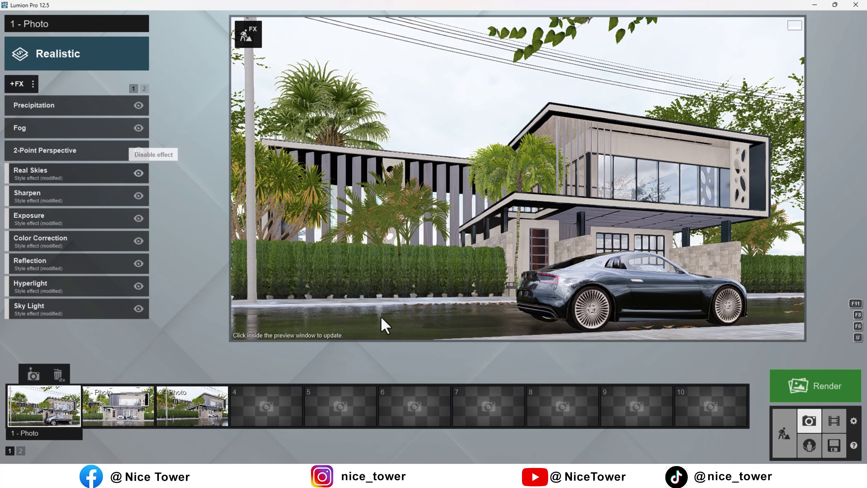
pyautogui.click(120, 410)
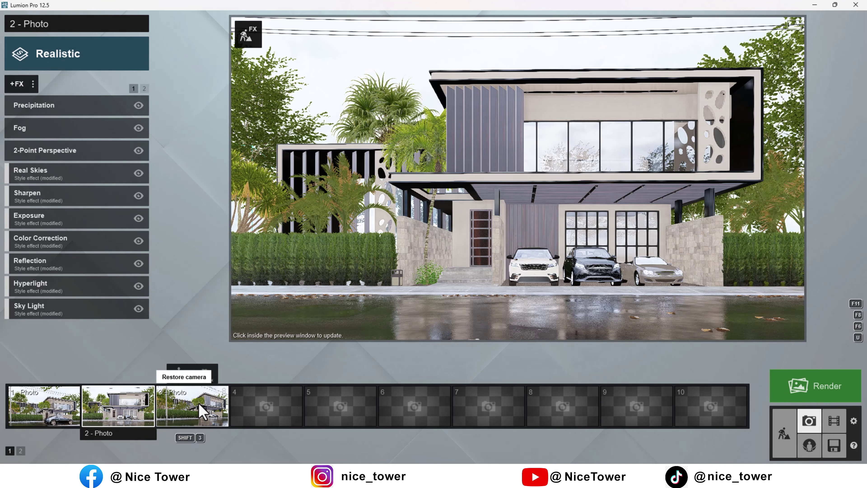
pyautogui.click(195, 410)
pyautogui.click(48, 419)
# Render all three photos as a set at 3840x2160 print size, saved as 'modern villa' JPGs
pyautogui.click(814, 385)
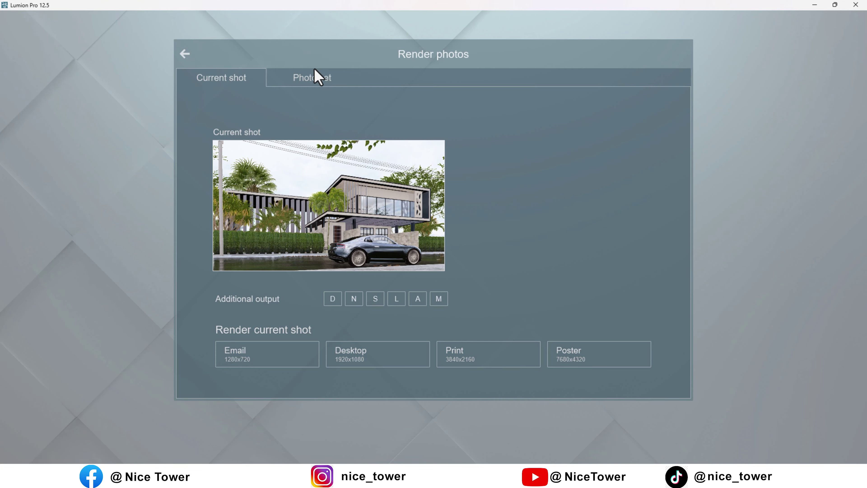
pyautogui.click(309, 80)
pyautogui.click(272, 150)
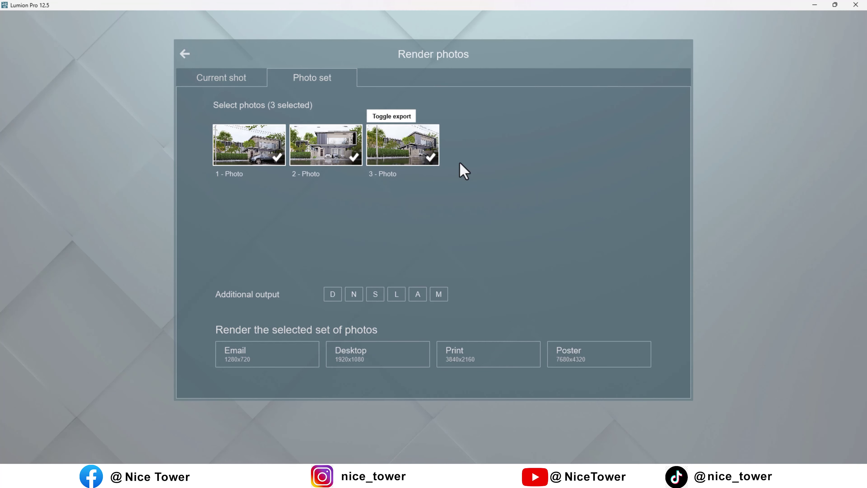
pyautogui.click(462, 355)
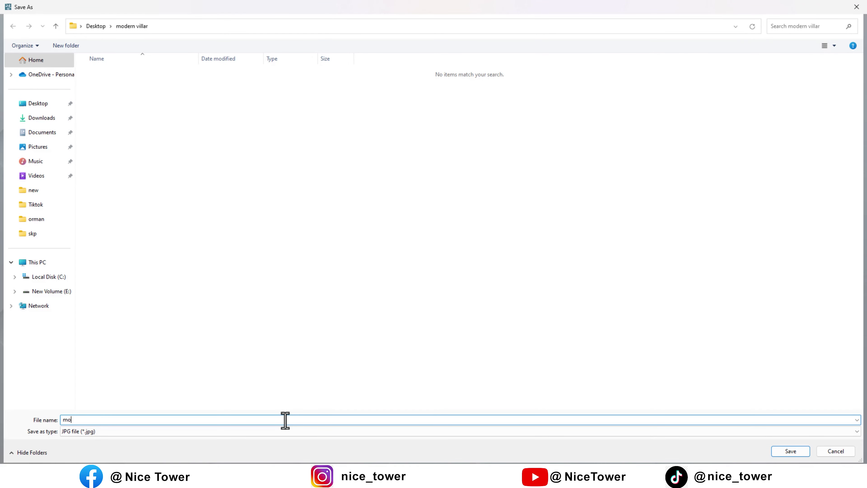
pyautogui.click(806, 451)
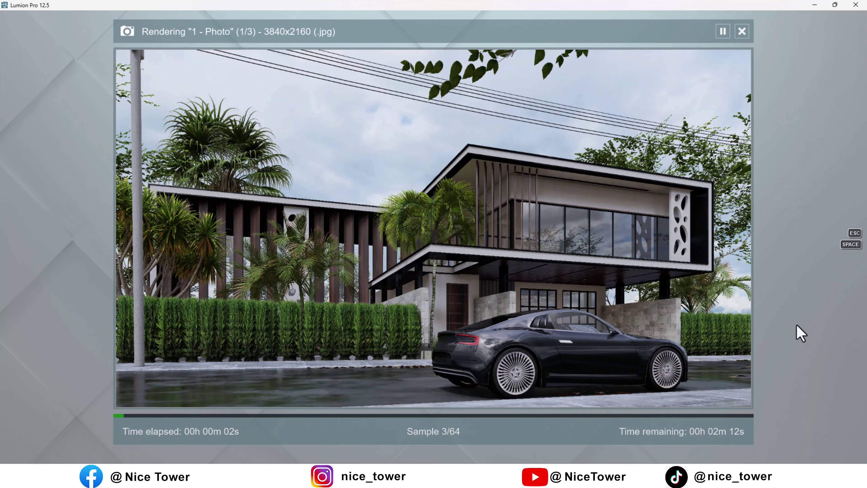
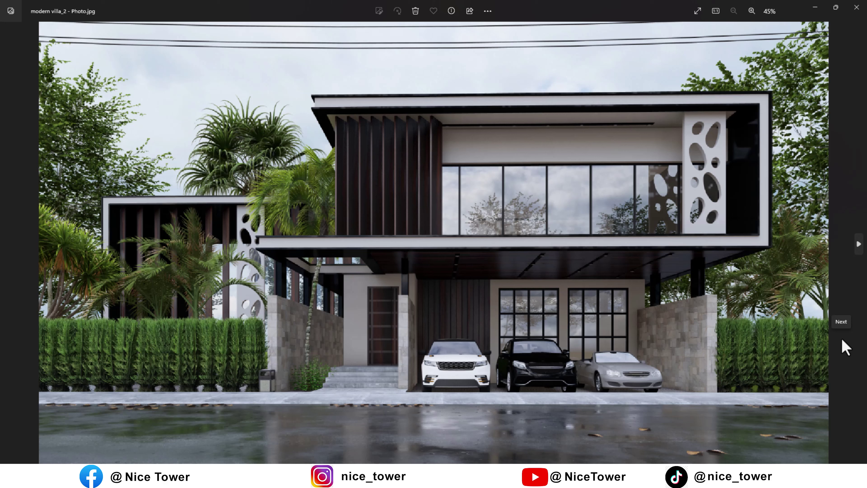
# Browse in Photos from modern villa_1 through villa_2 to modern villa_3
pyautogui.click(842, 339)
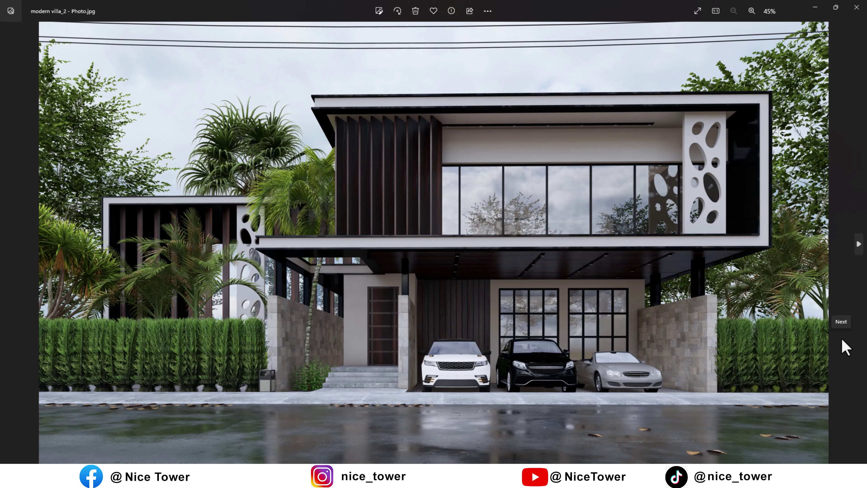
pyautogui.click(842, 339)
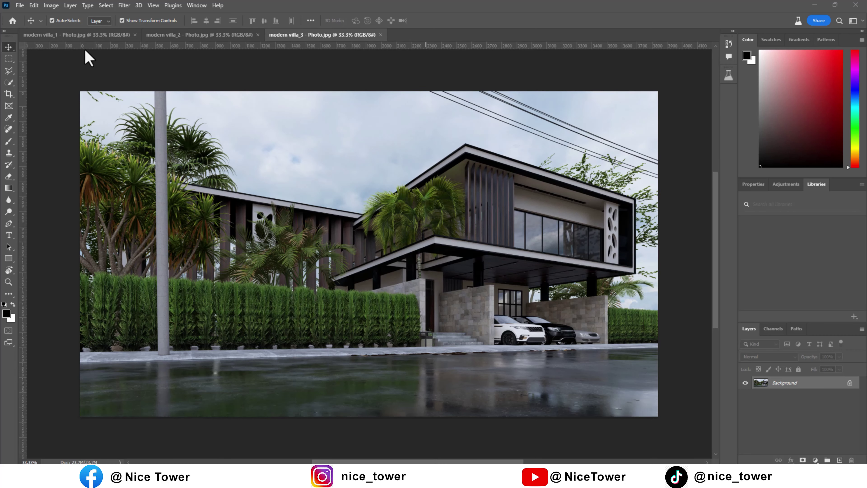
# Grade modern villa_1 in Camera Raw with Auto tone and Saturation -2, then apply it
pyautogui.click(80, 35)
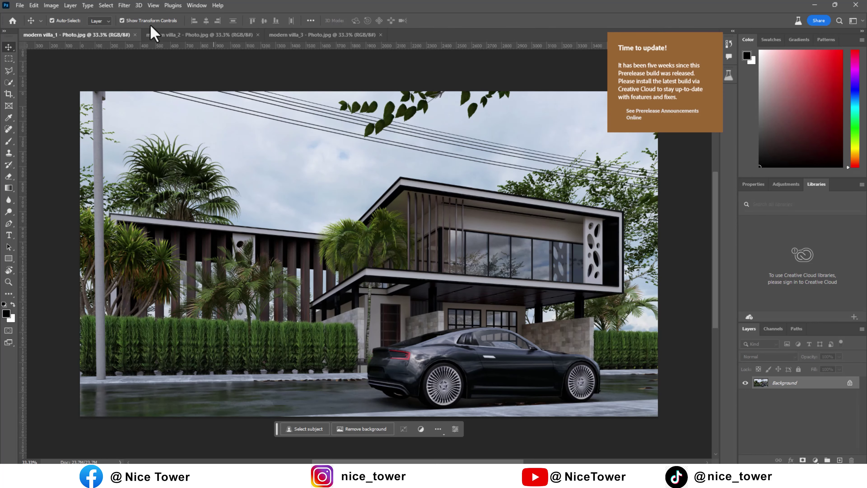
pyautogui.click(125, 6)
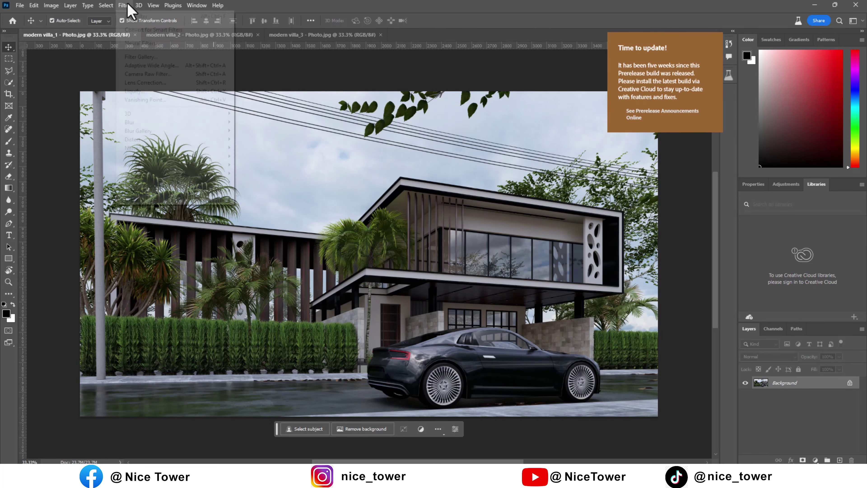
pyautogui.click(152, 74)
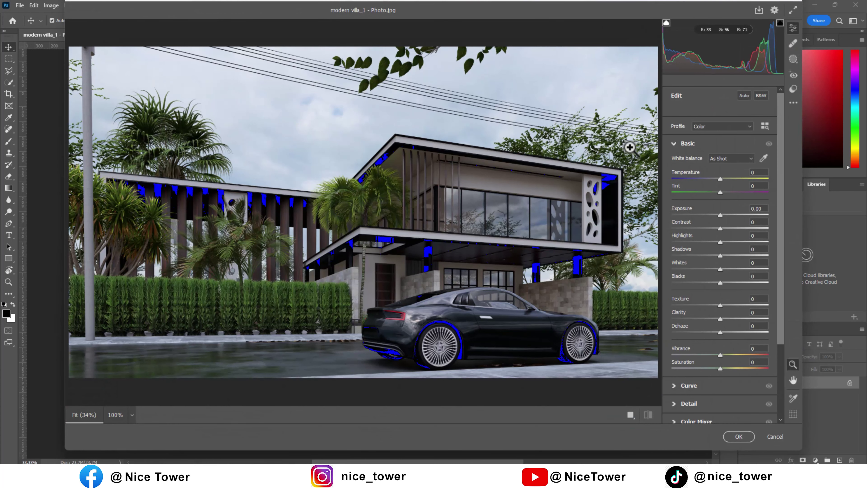
pyautogui.click(748, 98)
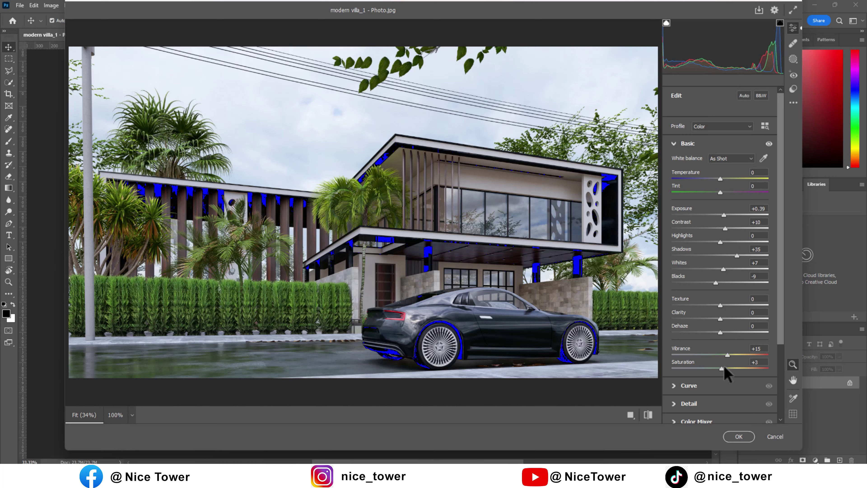
pyautogui.moveTo(718, 368); pyautogui.dragTo(728, 355)
pyautogui.click(648, 414)
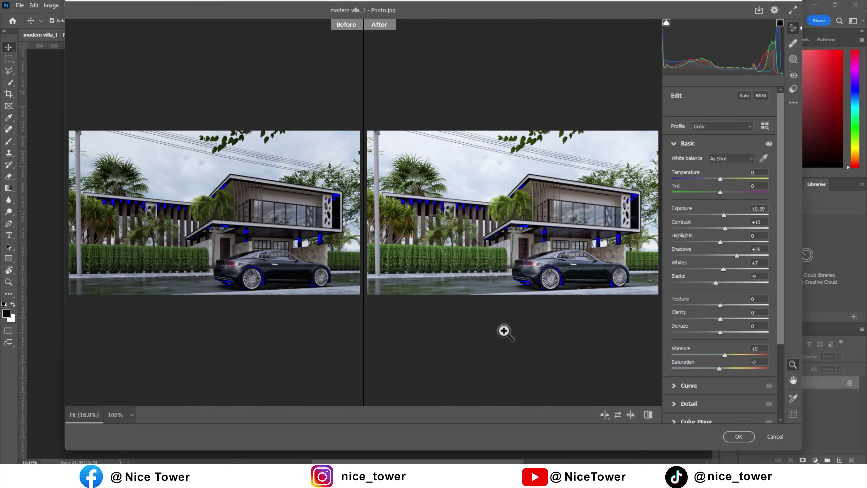
pyautogui.click(739, 436)
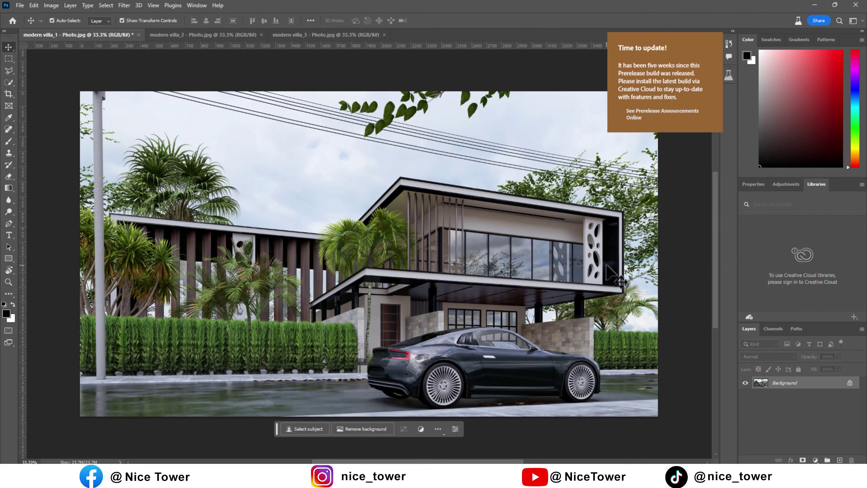
# Give modern villa_2 a Camera Raw Auto grade with Exposure +0.30, Contrast +28, Vibrance +22
pyautogui.click(186, 35)
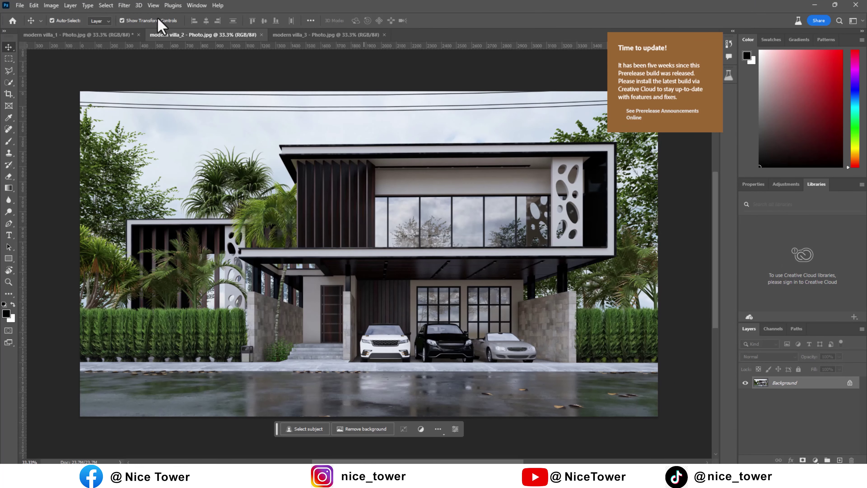
pyautogui.click(139, 5)
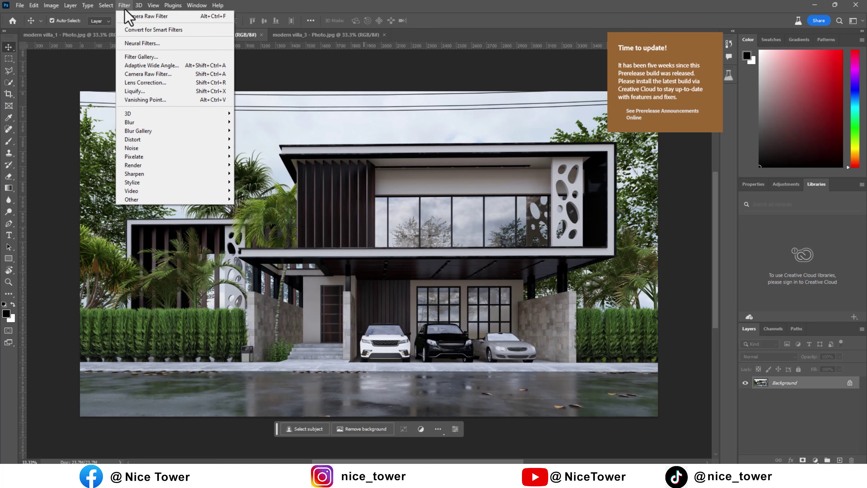
pyautogui.click(151, 77)
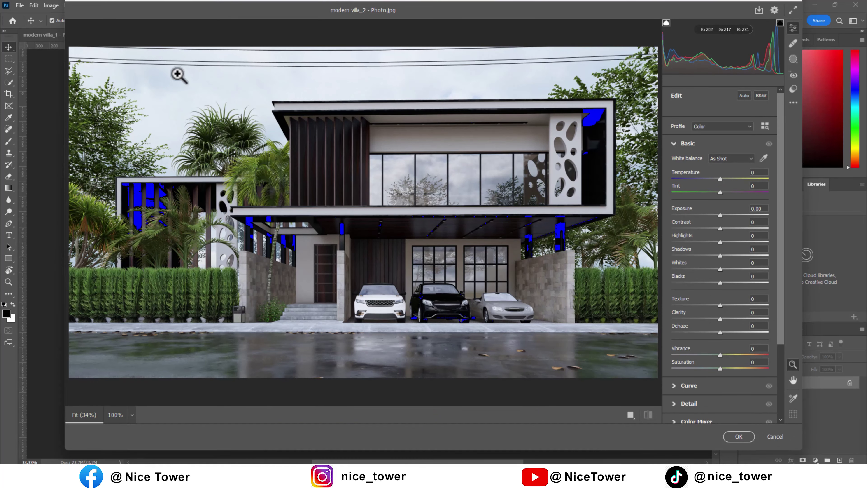
pyautogui.click(742, 97)
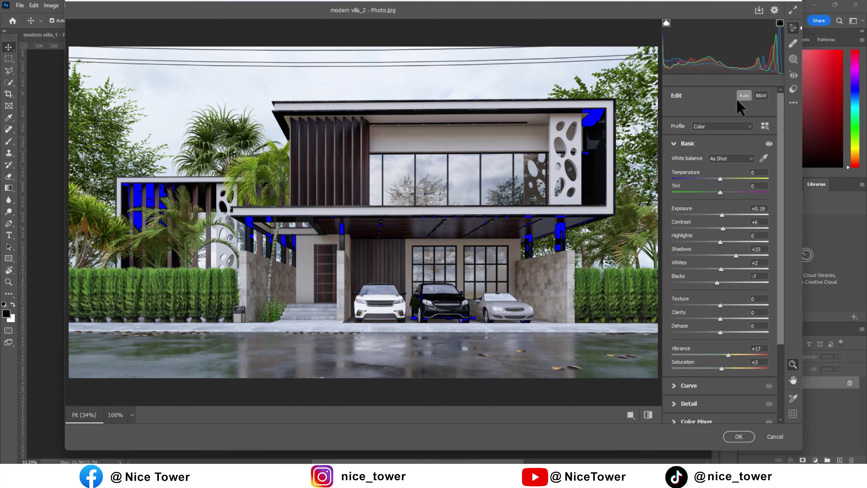
pyautogui.moveTo(721, 215); pyautogui.dragTo(723, 215)
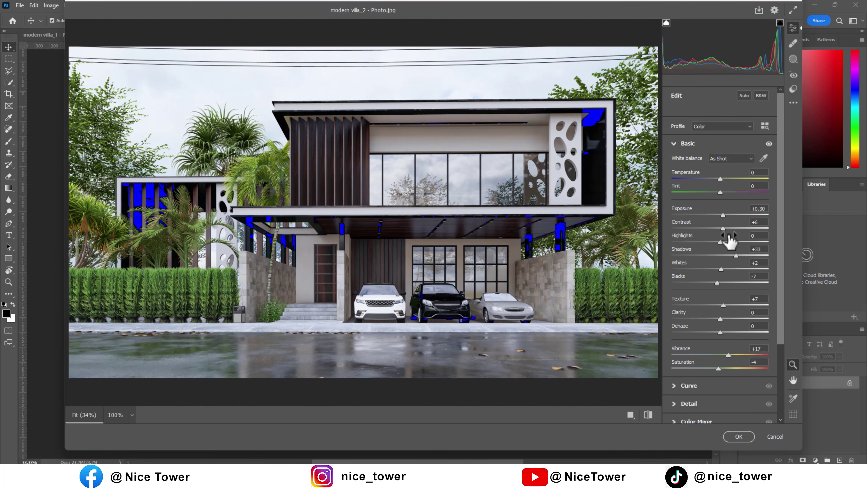
pyautogui.moveTo(723, 228); pyautogui.dragTo(732, 228)
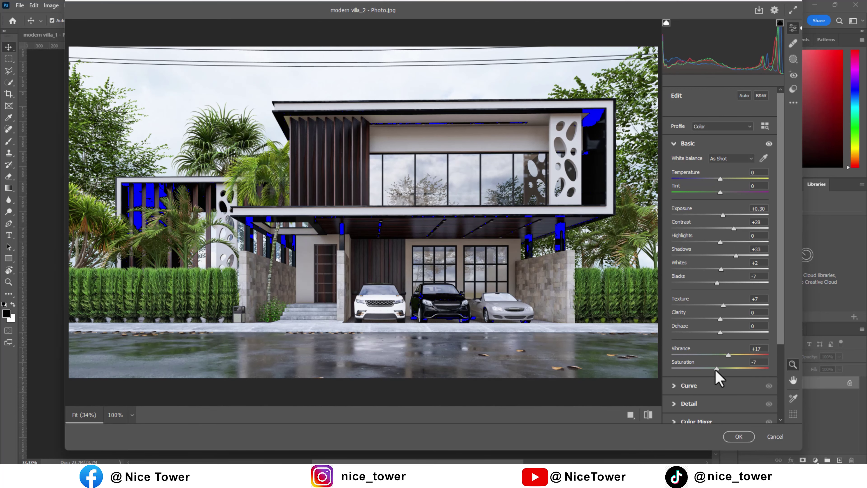
pyautogui.moveTo(728, 355); pyautogui.dragTo(731, 355)
# Inspect the garage and wooden slats up close, then apply the villa_2 Camera Raw grade
pyautogui.moveTo(576, 341)
pyautogui.mouseDown()
pyautogui.moveTo(586, 340)
pyautogui.moveTo(546, 270)
pyautogui.mouseUp()
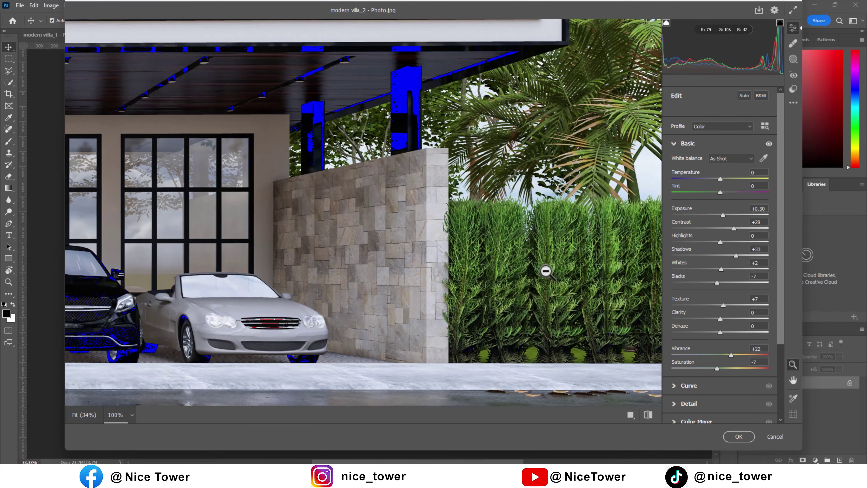
pyautogui.click(546, 270)
pyautogui.click(393, 271)
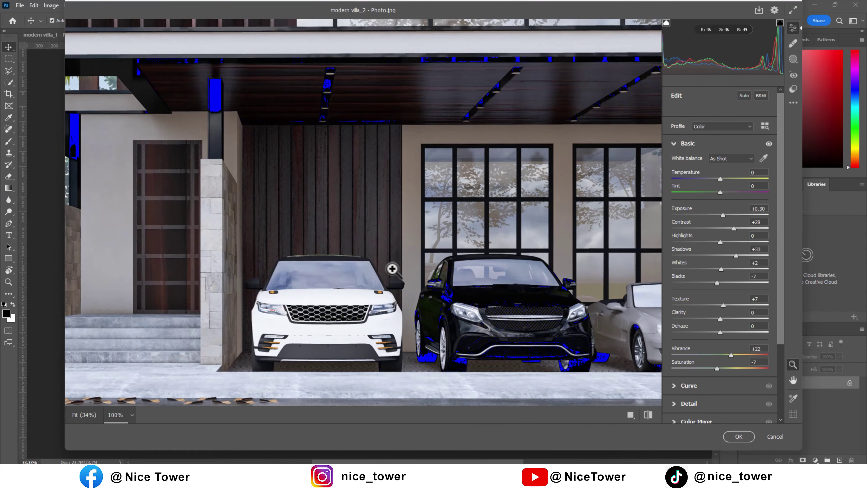
pyautogui.click(392, 269)
pyautogui.click(311, 150)
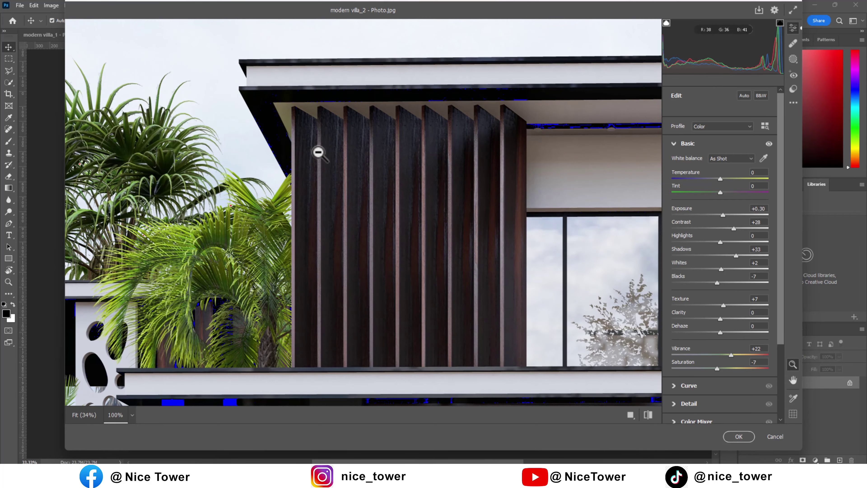
pyautogui.click(413, 216)
pyautogui.click(738, 436)
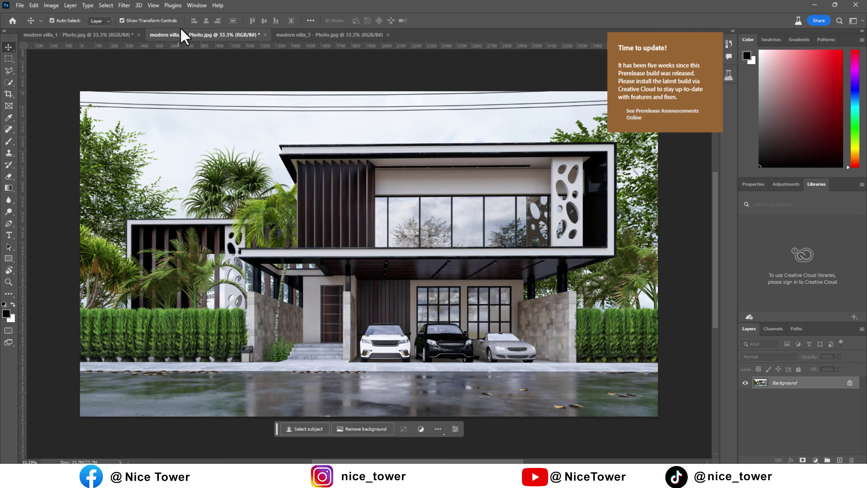
pyautogui.click(305, 35)
# Grade villa_3 in Camera Raw: Auto, Exposure +0.45, Vibrance +23, Clarity +11; apply, return to villa_1
pyautogui.click(124, 5)
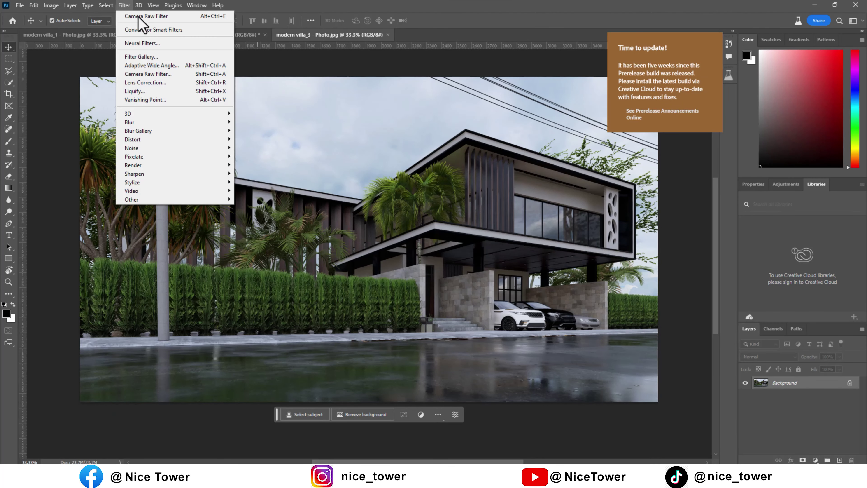
pyautogui.click(151, 75)
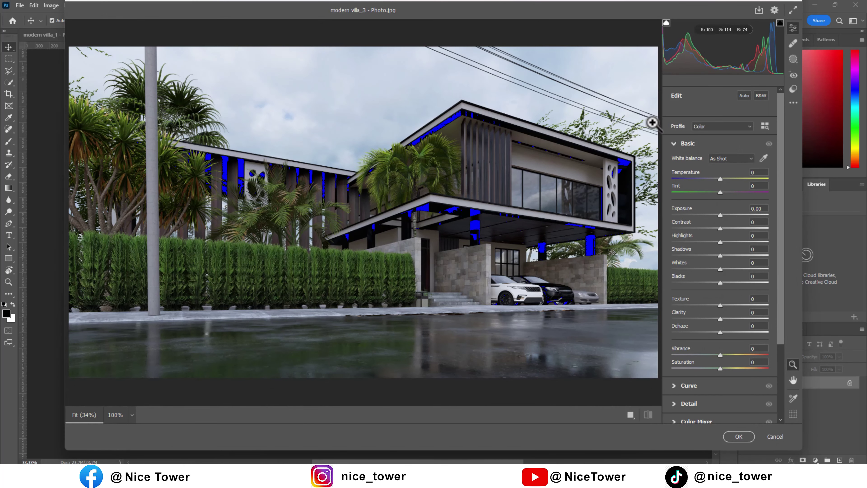
pyautogui.click(744, 95)
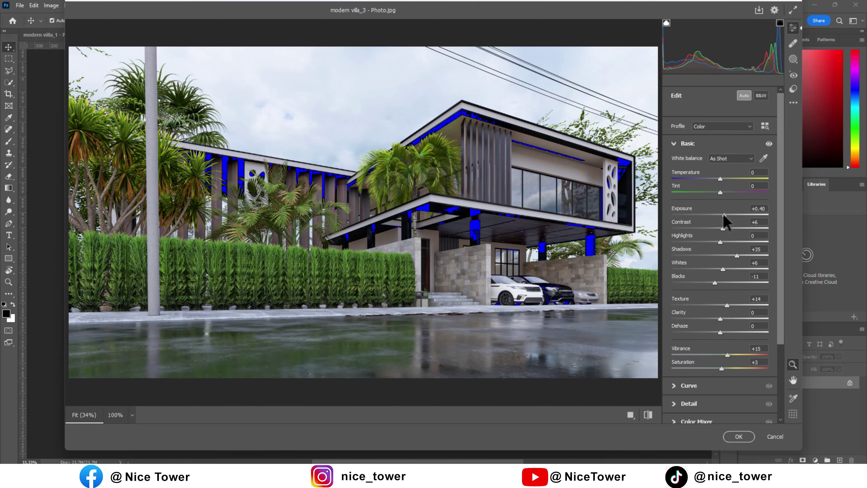
pyautogui.moveTo(724, 215); pyautogui.dragTo(725, 215)
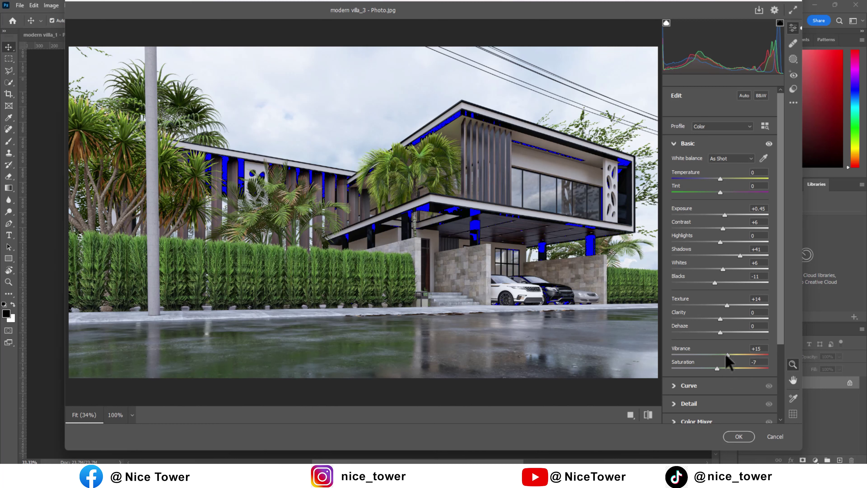
pyautogui.moveTo(710, 356); pyautogui.dragTo(729, 355)
pyautogui.moveTo(719, 319); pyautogui.dragTo(725, 322)
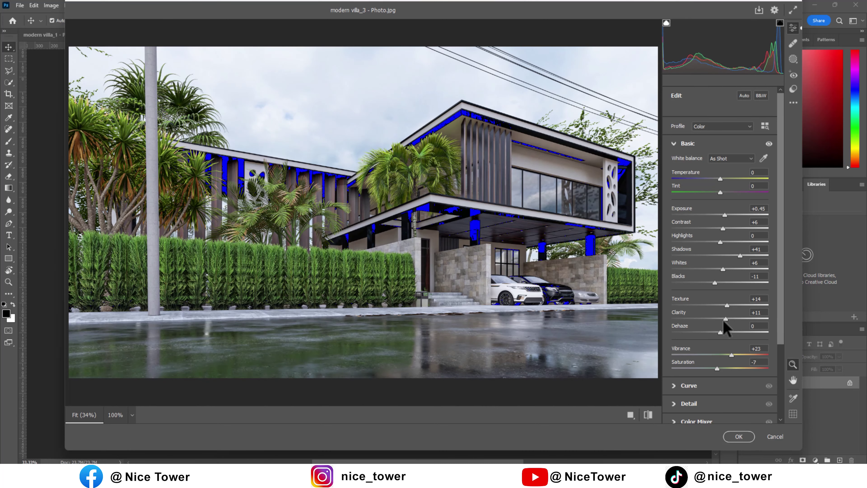
pyautogui.click(648, 415)
pyautogui.click(739, 437)
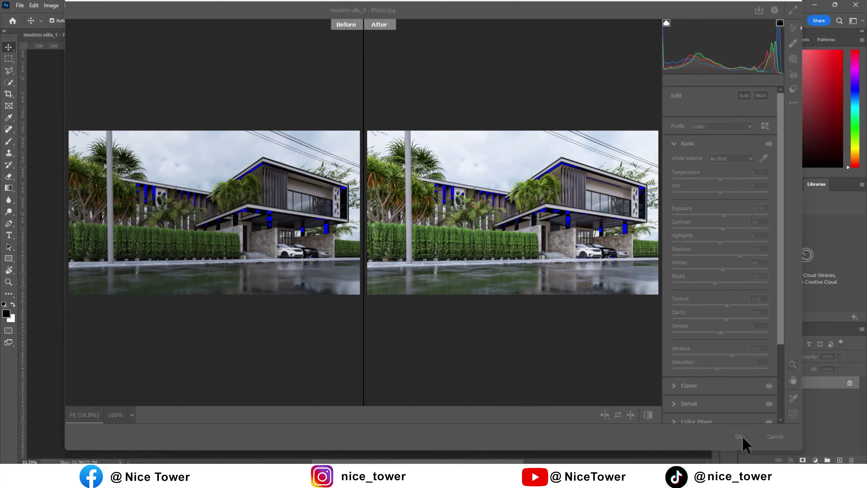
pyautogui.click(64, 35)
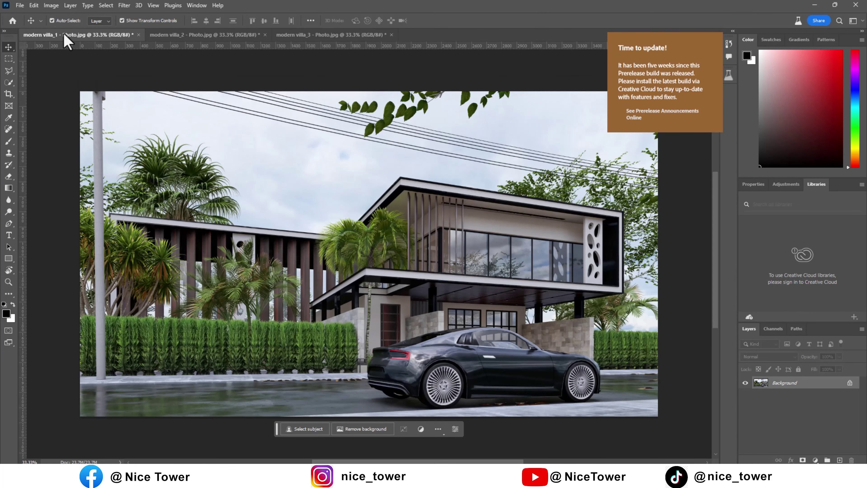
# Export modern villa_1 via Save for Web as a JPEG named 1 in the modern villar folder
pyautogui.click(172, 36)
pyautogui.click(303, 34)
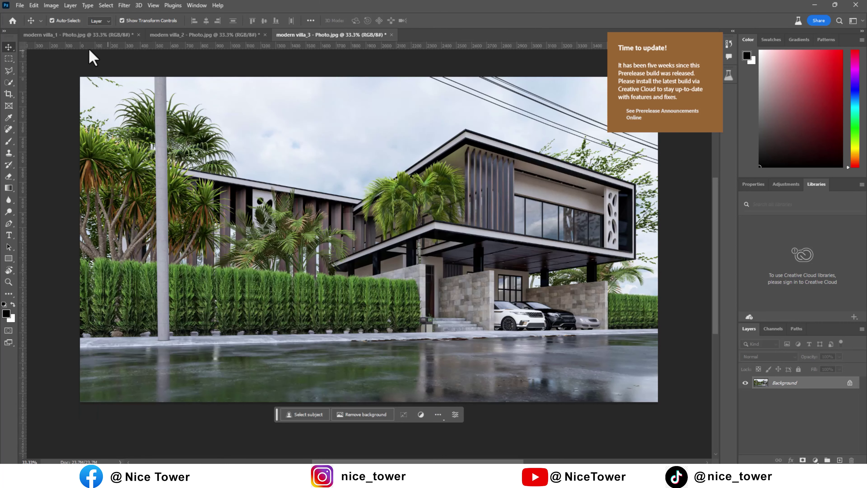
pyautogui.click(64, 35)
pyautogui.click(19, 5)
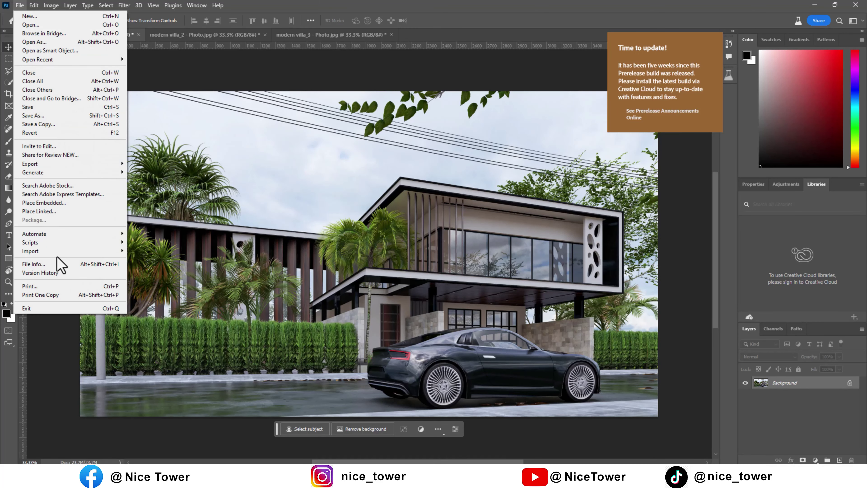
pyautogui.moveTo(30, 163)
pyautogui.click(161, 200)
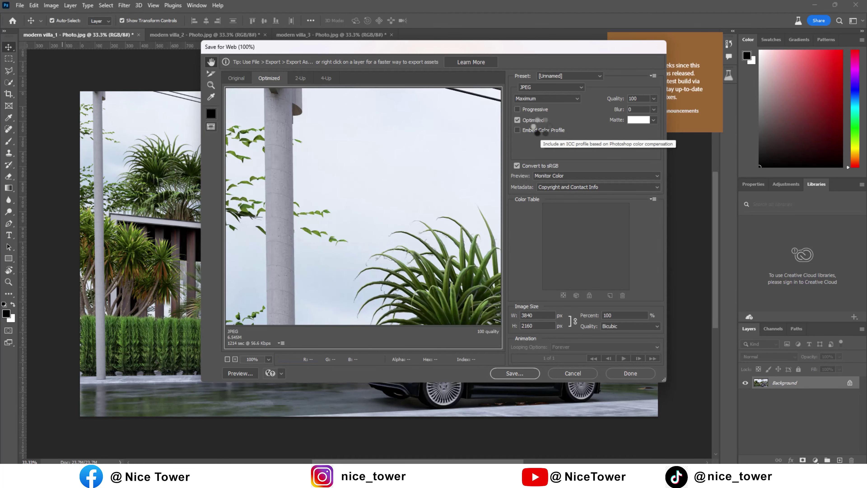
pyautogui.click(513, 373)
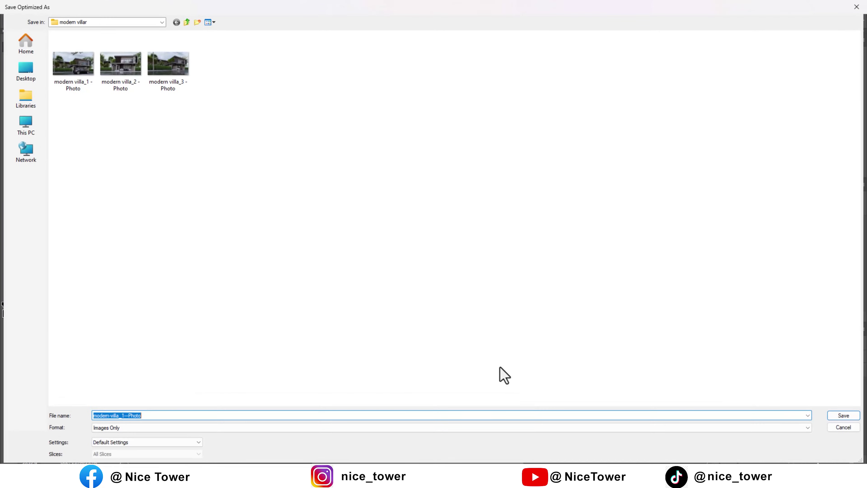
pyautogui.write('1')
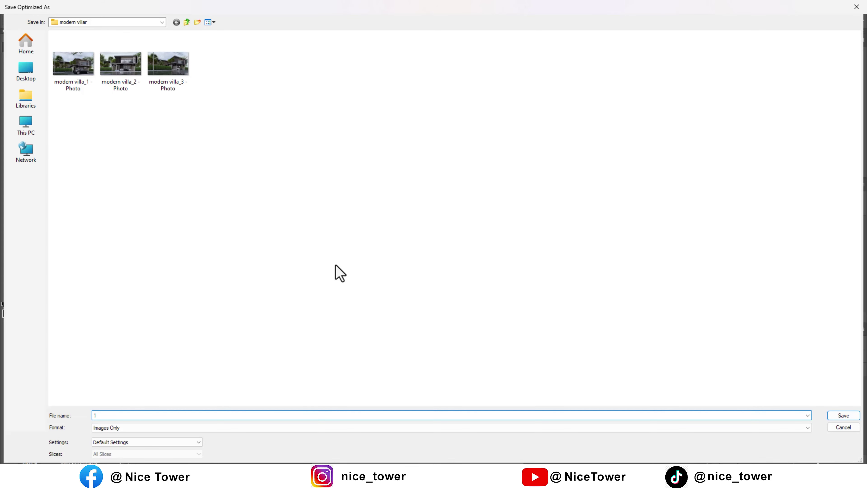
pyautogui.press('Return')
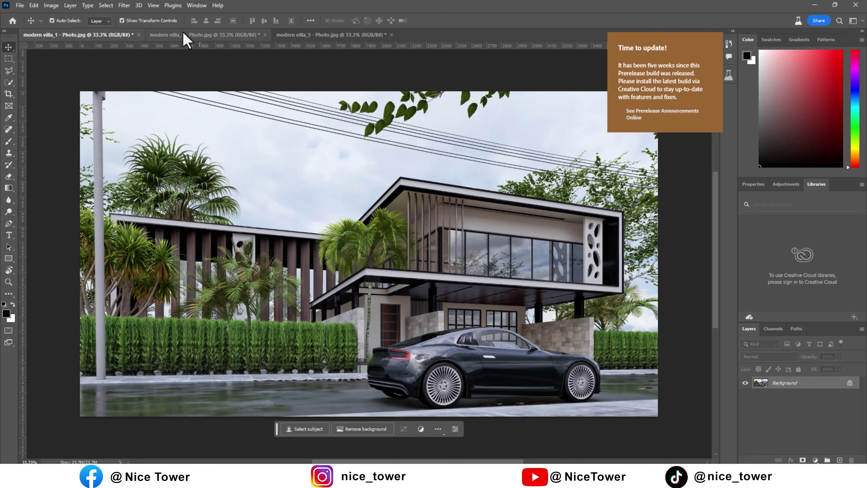
# Start a Save for Web export of villa_2, cancel the save, and move to villa_3
pyautogui.click(192, 34)
pyautogui.click(19, 5)
pyautogui.moveTo(29, 163)
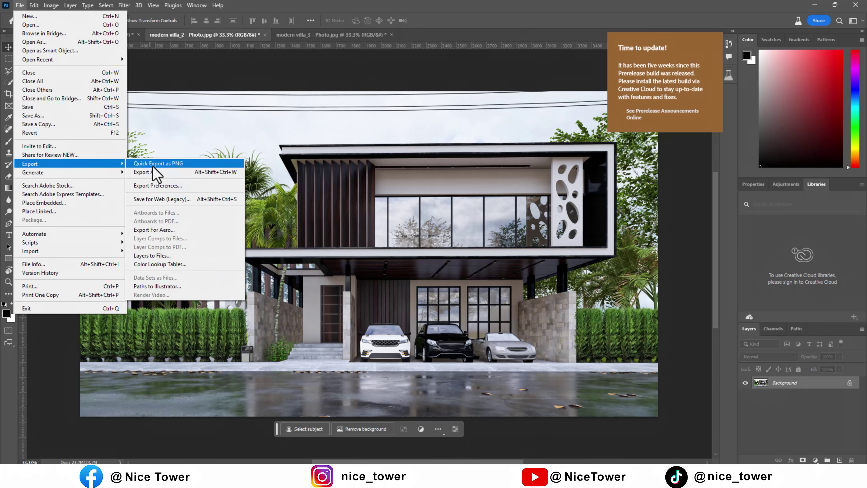
pyautogui.click(161, 199)
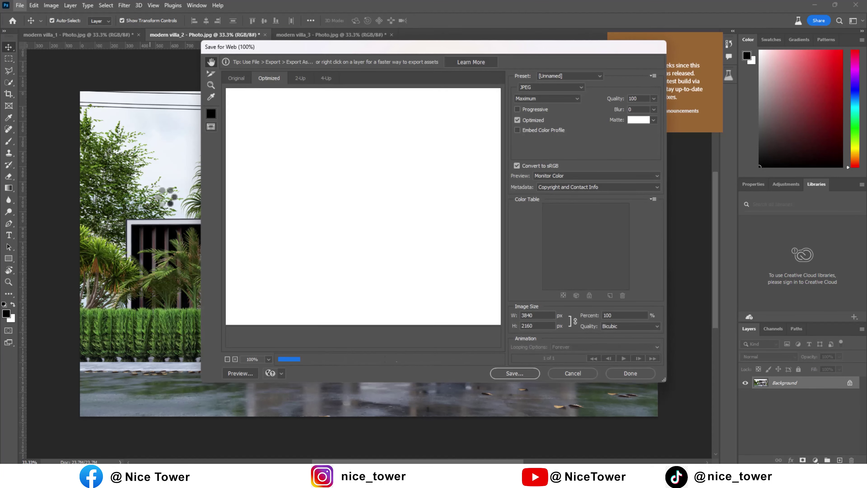
pyautogui.click(529, 375)
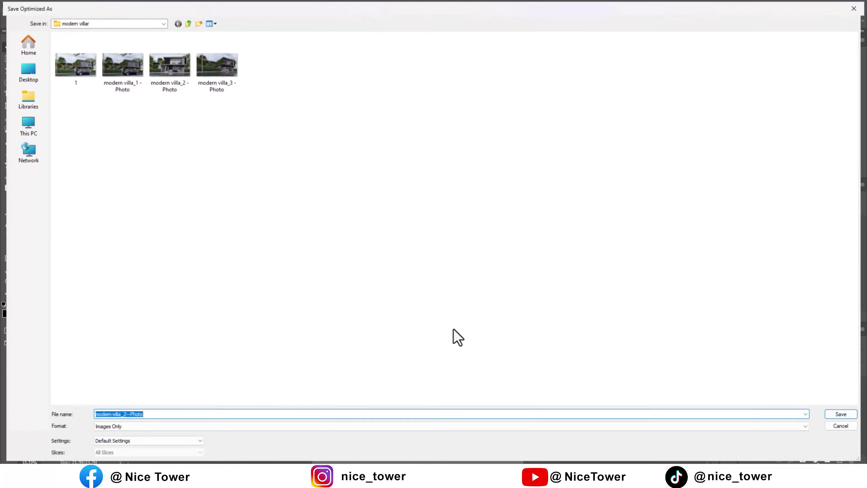
pyautogui.write('1')
pyautogui.press('Escape')
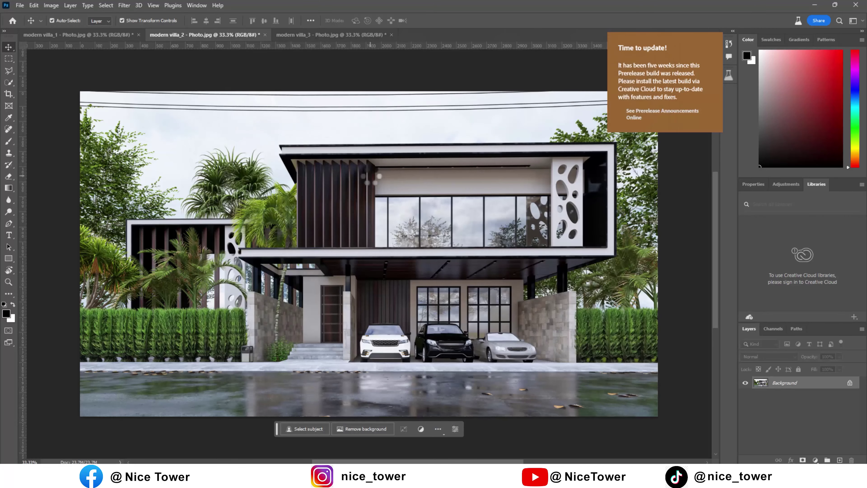
pyautogui.click(319, 36)
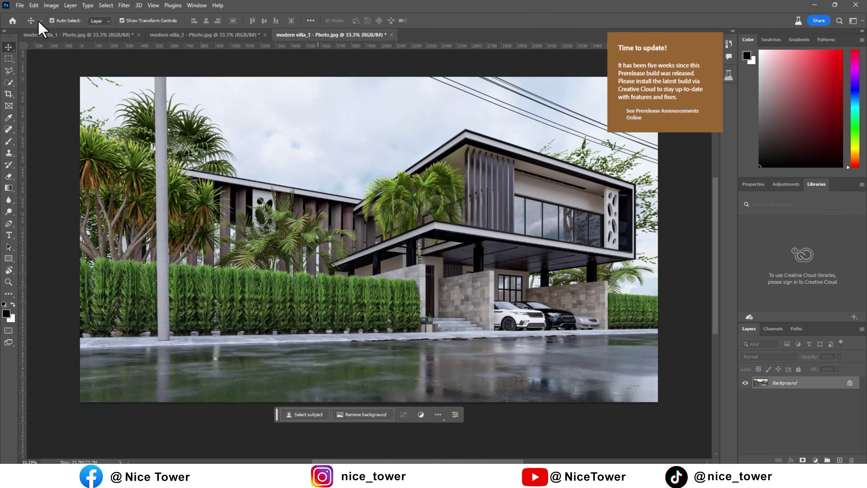
pyautogui.click(20, 5)
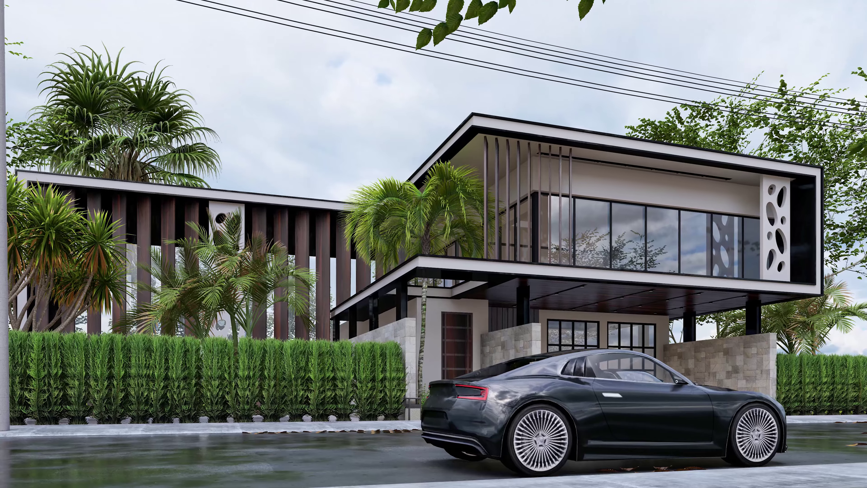